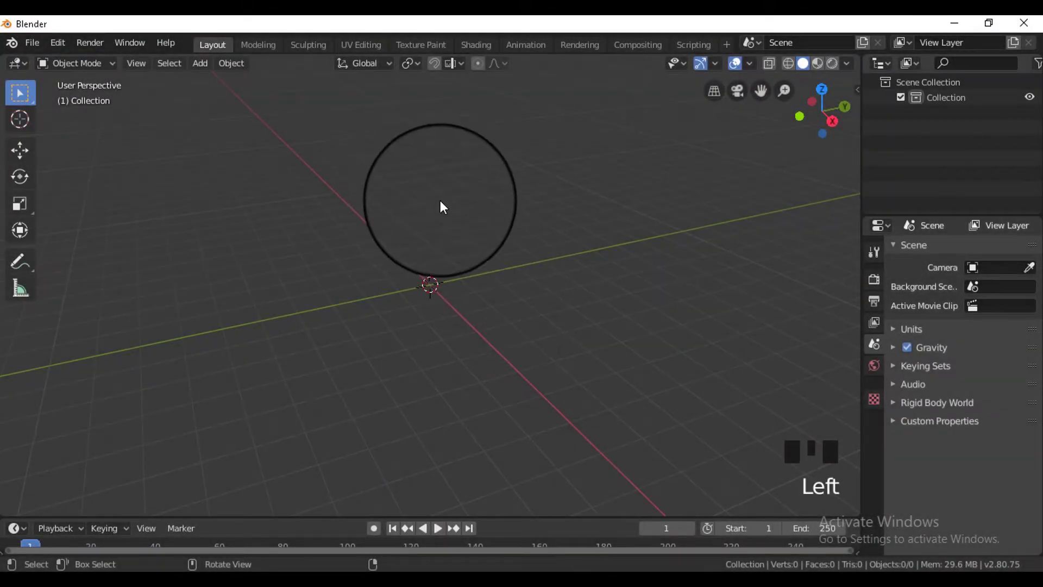
# - Add a cube to the scene and enter Edit Mode on it
pyautogui.hotkey('shift', 'a')
pyautogui.moveTo(461, 221)
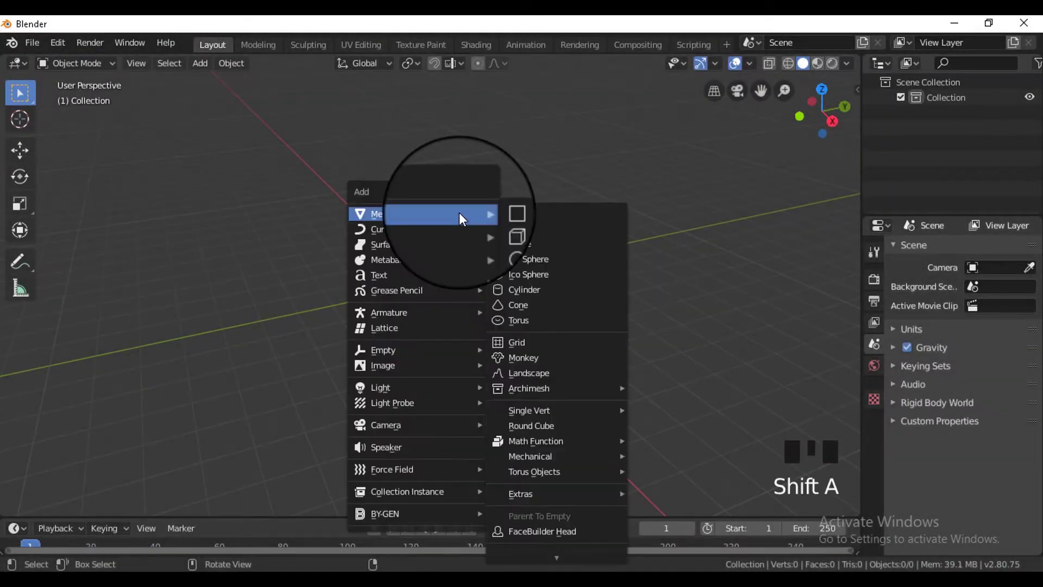
pyautogui.click(523, 227)
pyautogui.scroll(2, 437, 264)
pyautogui.press('Tab')
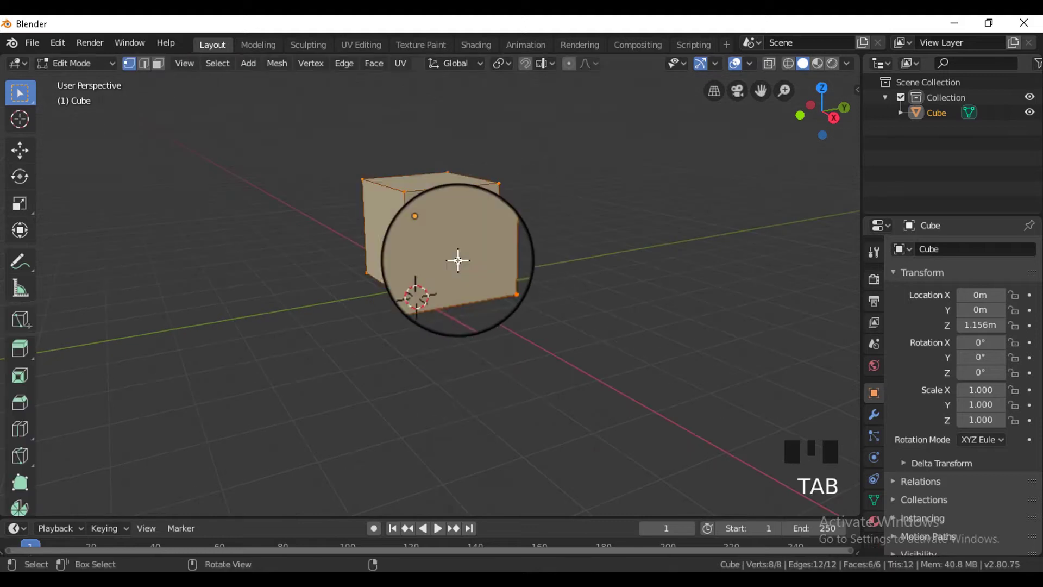
# - Cut a vertical edge loop through the middle of the cube
pyautogui.moveTo(380, 313); pyautogui.dragTo(453, 309, button='middle')
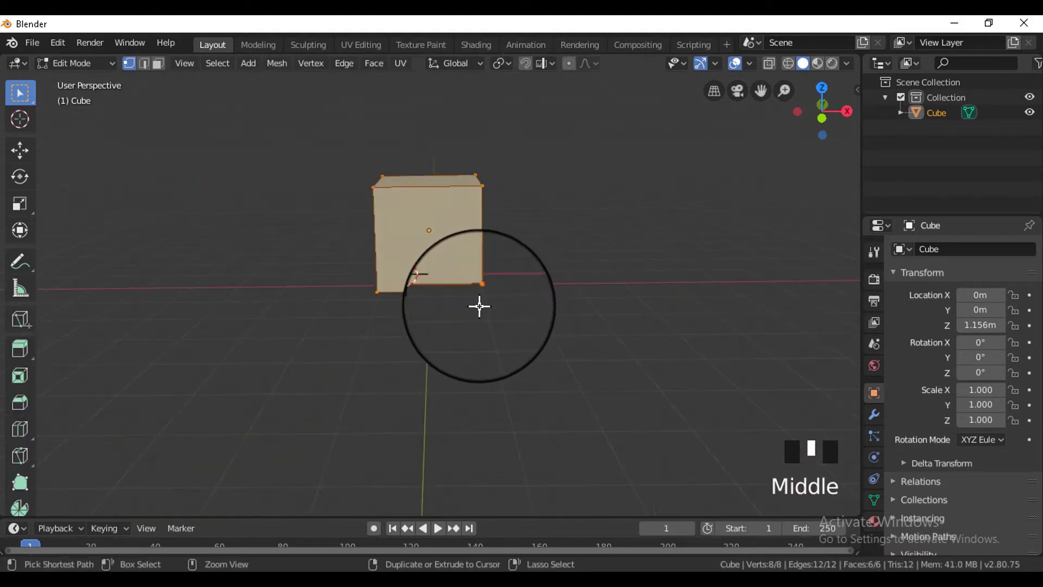
pyautogui.click(479, 305)
pyautogui.moveTo(479, 306); pyautogui.dragTo(462, 311, button='middle')
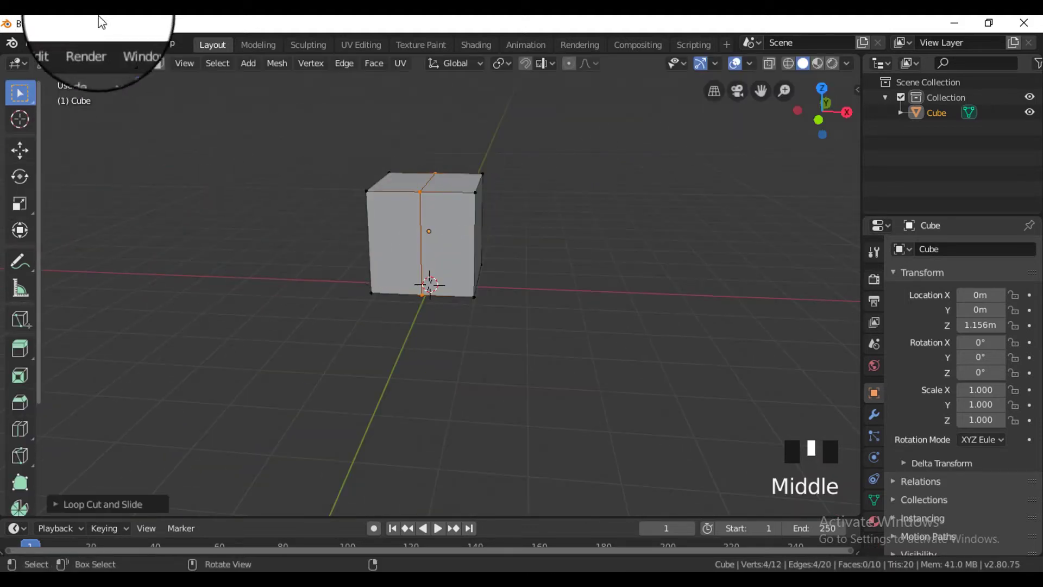
# - Select all faces on the negative X half of the cube in face mode and delete the faces
pyautogui.click(158, 64)
pyautogui.press('c')
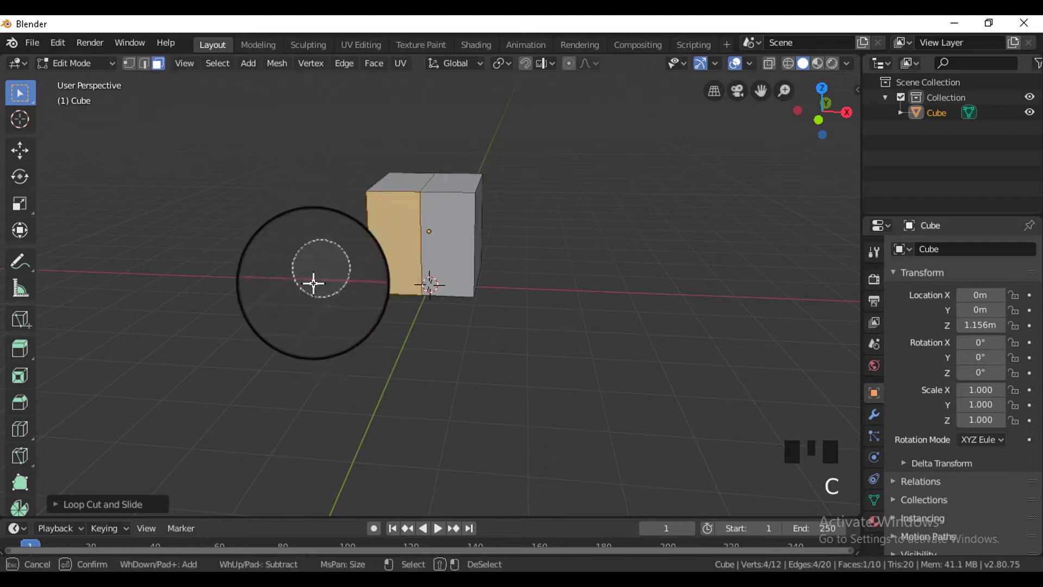
pyautogui.click(403, 206)
pyautogui.moveTo(286, 196); pyautogui.dragTo(418, 228, button='middle')
pyautogui.press('c')
pyautogui.click(417, 256)
pyautogui.moveTo(572, 241); pyautogui.dragTo(318, 245, button='middle')
pyautogui.press('Delete')
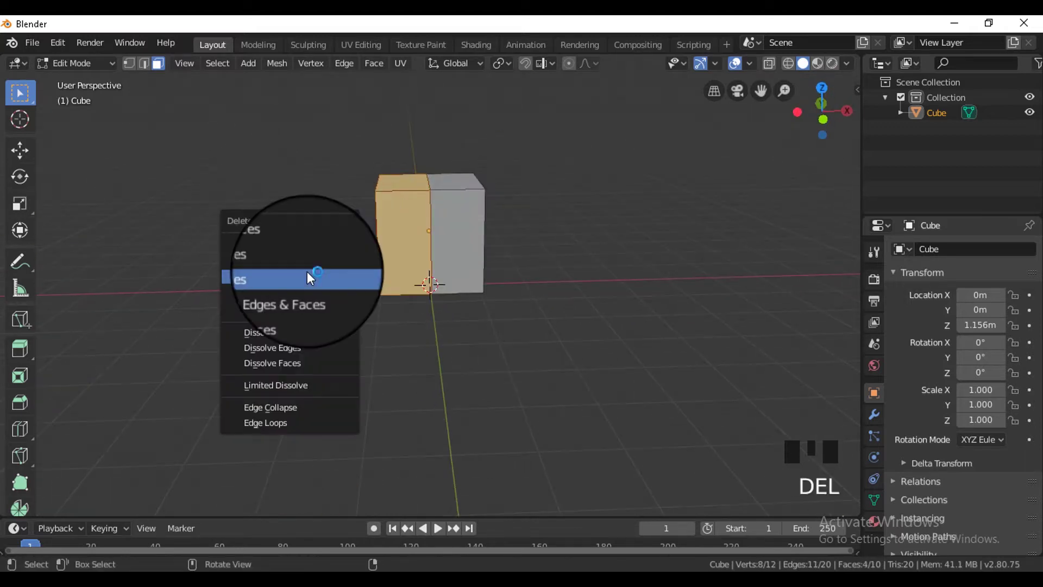
pyautogui.click(400, 280)
# - Return to Object Mode and add a Mirror modifier on the X axis to the half cube
pyautogui.moveTo(400, 279); pyautogui.dragTo(869, 414, button='middle')
pyautogui.click(873, 414)
pyautogui.press('Tab')
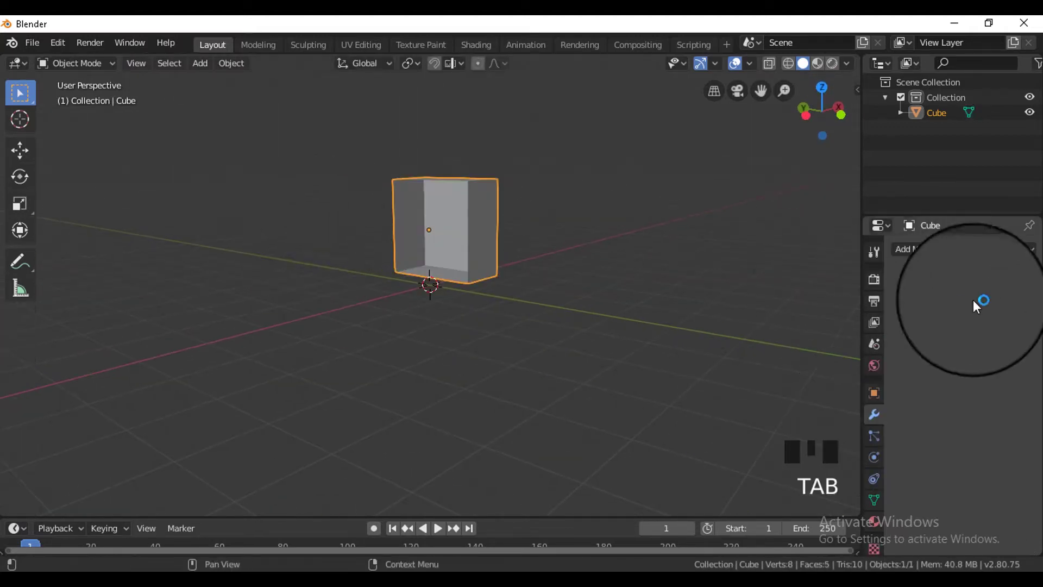
pyautogui.click(934, 251)
pyautogui.click(724, 402)
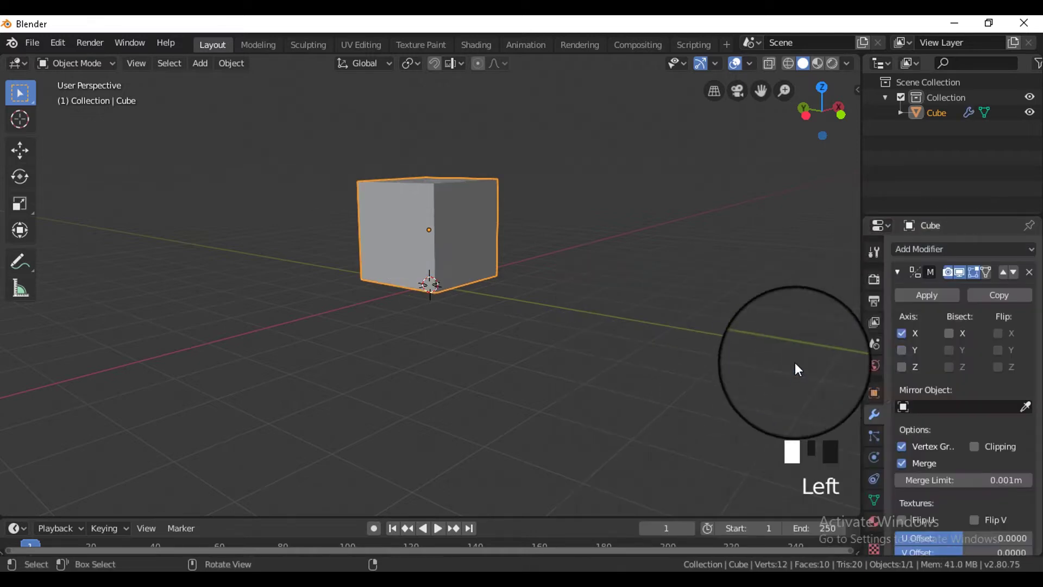
pyautogui.moveTo(744, 323); pyautogui.dragTo(643, 334, button='middle')
# - In Edit Mode, cut a horizontal edge loop around the half cube at about mid-height
pyautogui.press('Tab')
pyautogui.moveTo(531, 232); pyautogui.dragTo(459, 226, button='middle')
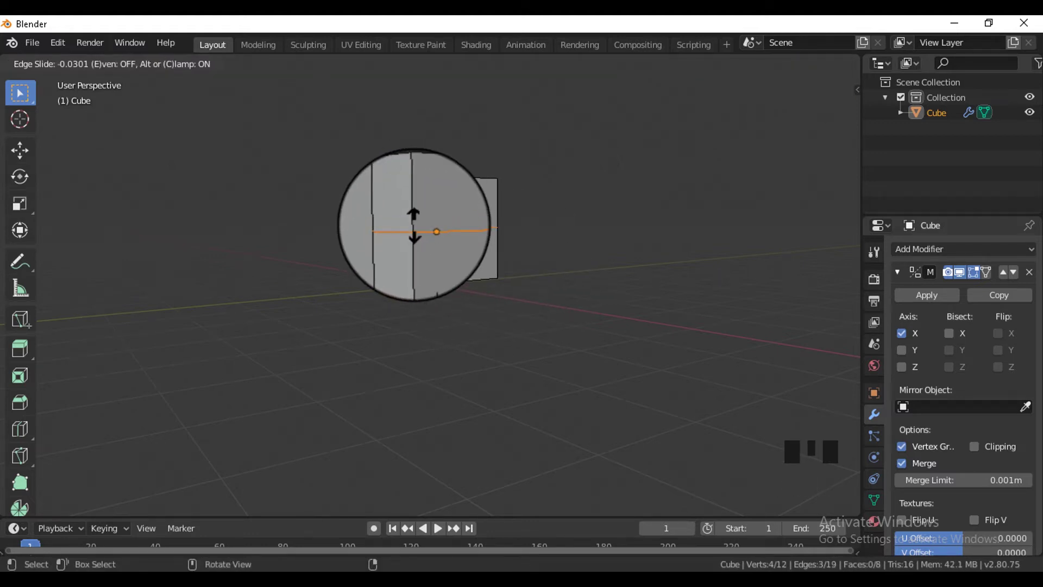
pyautogui.click(414, 224)
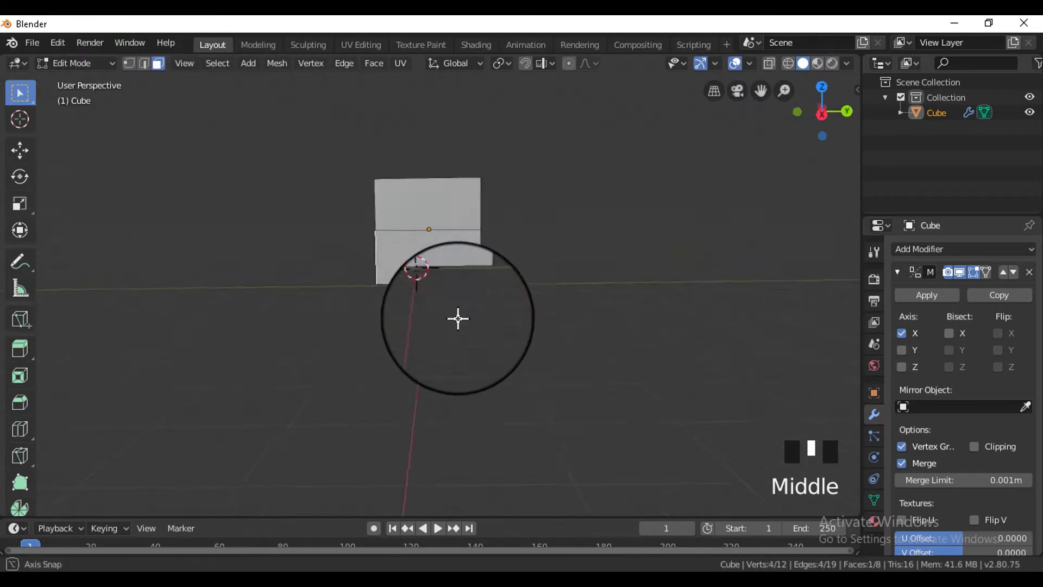
# - Pull the lower front face of the body forward and shift it along the X axis
pyautogui.press('g')
pyautogui.click(383, 256)
pyautogui.moveTo(387, 256); pyautogui.dragTo(296, 268, button='middle')
pyautogui.press('g')
pyautogui.press('x')
pyautogui.click(462, 271)
# - Extrude the lower front face forward into a nose and scale its end face down
pyautogui.press('e')
pyautogui.click(240, 272)
pyautogui.press('s')
pyautogui.click(476, 322)
pyautogui.moveTo(475, 321); pyautogui.dragTo(434, 309, button='middle')
pyautogui.press('s')
pyautogui.click(515, 324)
# - Move the nose's end face downward to slope the front of the body
pyautogui.press('g')
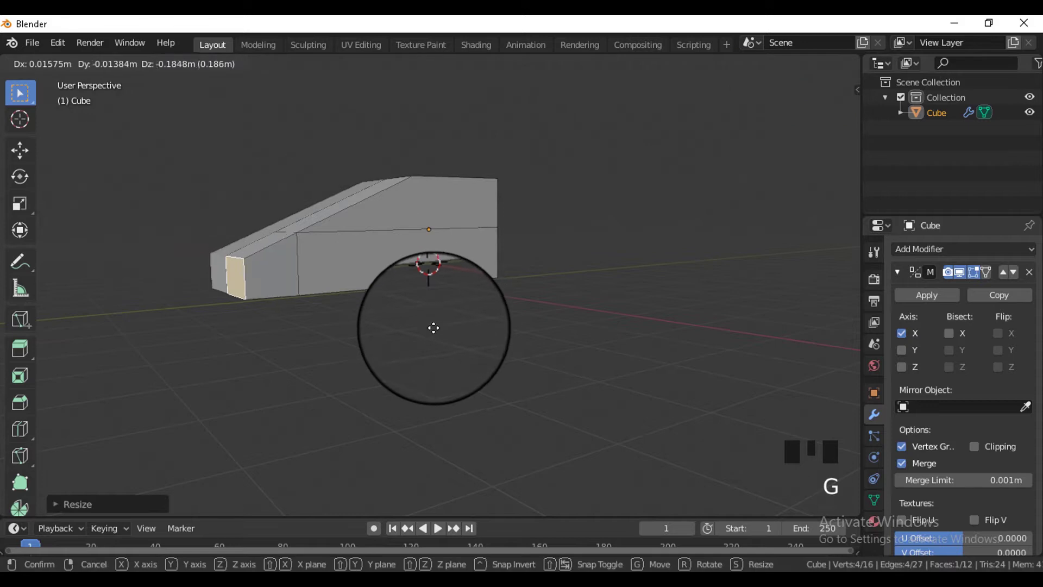
pyautogui.moveTo(546, 346); pyautogui.dragTo(326, 326, button='middle')
pyautogui.press('g')
pyautogui.click(545, 349)
# - Extrude the two rear faces backward, scale them down and lower them to form a tapered tail
pyautogui.click(455, 260)
pyautogui.keyDown('shift'); pyautogui.click(456, 221); pyautogui.keyUp('shift')
pyautogui.press('e')
pyautogui.click(540, 257)
pyautogui.press('s')
pyautogui.click(674, 288)
pyautogui.moveTo(674, 288); pyautogui.dragTo(592, 256, button='middle')
pyautogui.press('g')
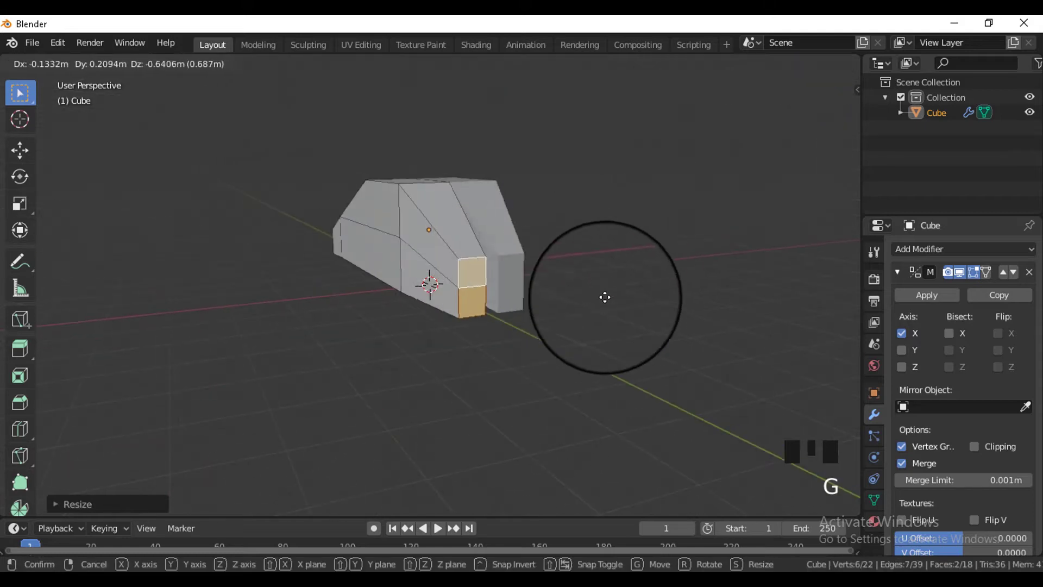
pyautogui.click(610, 306)
# - Extrude the upper rear face backward to form the engine block behind the tail
pyautogui.moveTo(610, 305); pyautogui.dragTo(695, 305, button='middle')
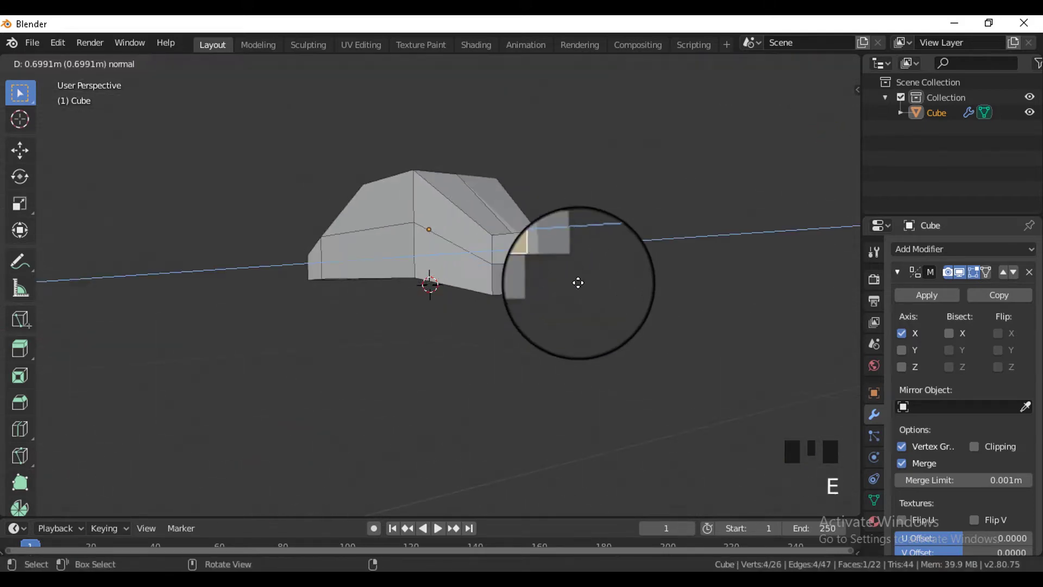
pyautogui.click(629, 280)
pyautogui.moveTo(629, 280); pyautogui.dragTo(657, 297, button='middle')
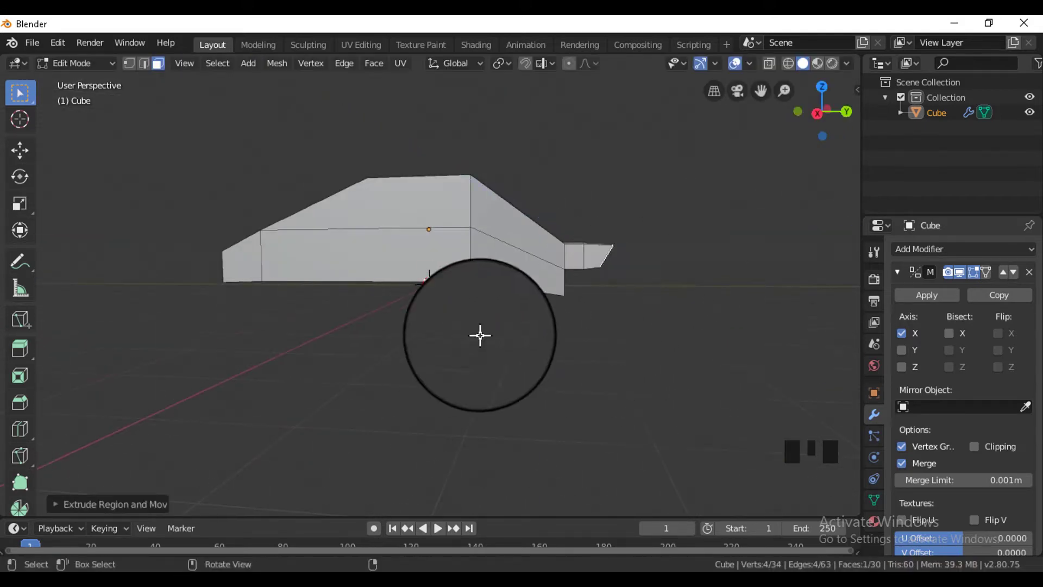
# - Cut an edge loop across the front section of the body and move it along the X axis
pyautogui.moveTo(481, 335); pyautogui.dragTo(571, 337, button='middle')
pyautogui.hotkey('ctrl', 'r')
pyautogui.click(431, 232)
pyautogui.click(431, 231)
pyautogui.click(431, 232)
pyautogui.moveTo(431, 232); pyautogui.dragTo(522, 277, button='middle')
pyautogui.press('g')
pyautogui.press('x')
pyautogui.click(616, 283)
# - Try moving a bottom side edge of the body along the Z axis, and undo the latest changes
pyautogui.moveTo(386, 408); pyautogui.dragTo(266, 350, button='middle')
pyautogui.click(331, 277)
pyautogui.press('g')
pyautogui.press('z')
pyautogui.click(375, 340)
pyautogui.moveTo(375, 340); pyautogui.dragTo(491, 324, button='middle')
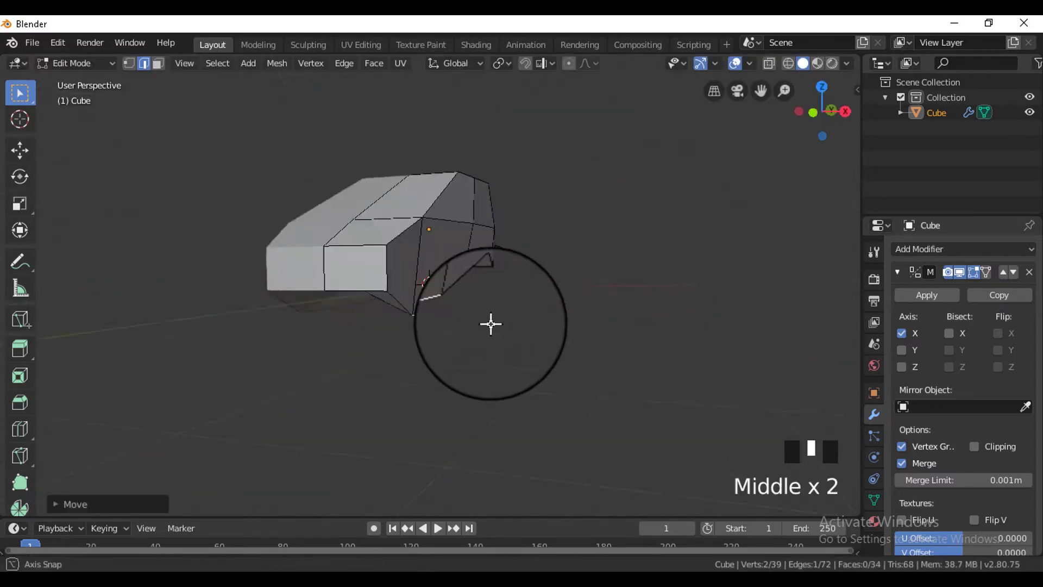
pyautogui.hotkey('ctrl', 'z')
pyautogui.hotkey('ctrl', 'z')
pyautogui.hotkey('ctrl', 'z')
# - Extrude a body panel face in place and scale it down to create an inset border
pyautogui.moveTo(462, 249); pyautogui.dragTo(469, 317, button='middle')
pyautogui.press('a')
pyautogui.click(448, 273)
pyautogui.press('e')
pyautogui.rightClick(464, 280)
pyautogui.press('s')
pyautogui.click(541, 288)
# - Inset the sloped windshield face with an in-place extrusion and sink it inward as a recessed panel
pyautogui.moveTo(753, 340); pyautogui.dragTo(496, 247, button='middle')
pyautogui.click(497, 247)
pyautogui.press('e')
pyautogui.rightClick(613, 306)
pyautogui.press('s')
pyautogui.click(605, 302)
pyautogui.moveTo(602, 301); pyautogui.dragTo(421, 279, button='middle')
pyautogui.press('e')
pyautogui.press('g')
pyautogui.rightClick(590, 297)
# - Inset the front side window face by extruding it in place and scaling it down, and recess it
pyautogui.press('e')
pyautogui.rightClick(616, 322)
pyautogui.moveTo(520, 222); pyautogui.dragTo(530, 304, button='middle')
pyautogui.press('e')
pyautogui.rightClick(580, 310)
pyautogui.press('s')
pyautogui.click(554, 348)
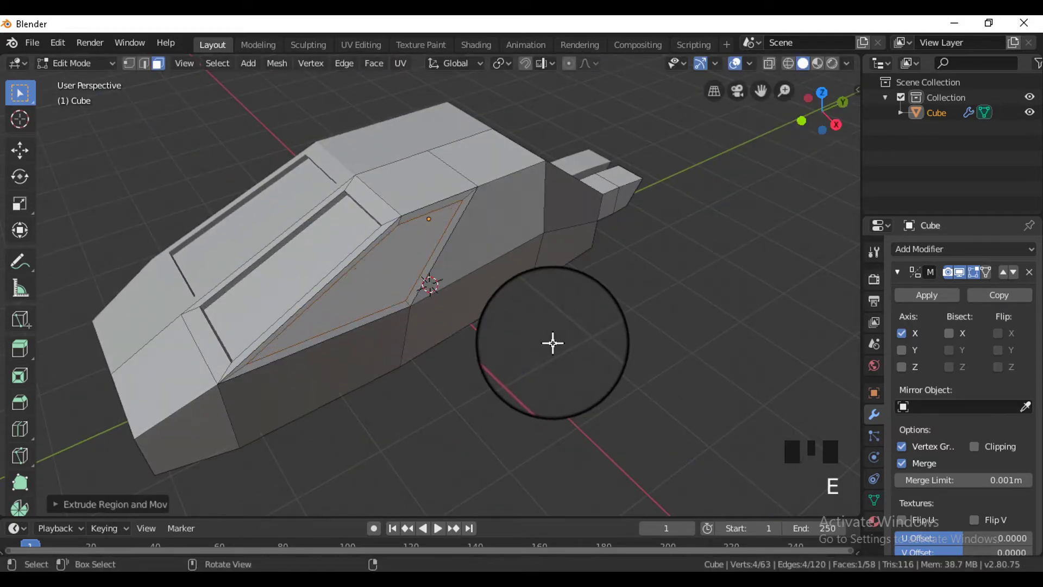
# - Scale down the rear side window's inset face and extrude it
pyautogui.moveTo(553, 342); pyautogui.dragTo(627, 354, button='middle')
pyautogui.press('s')
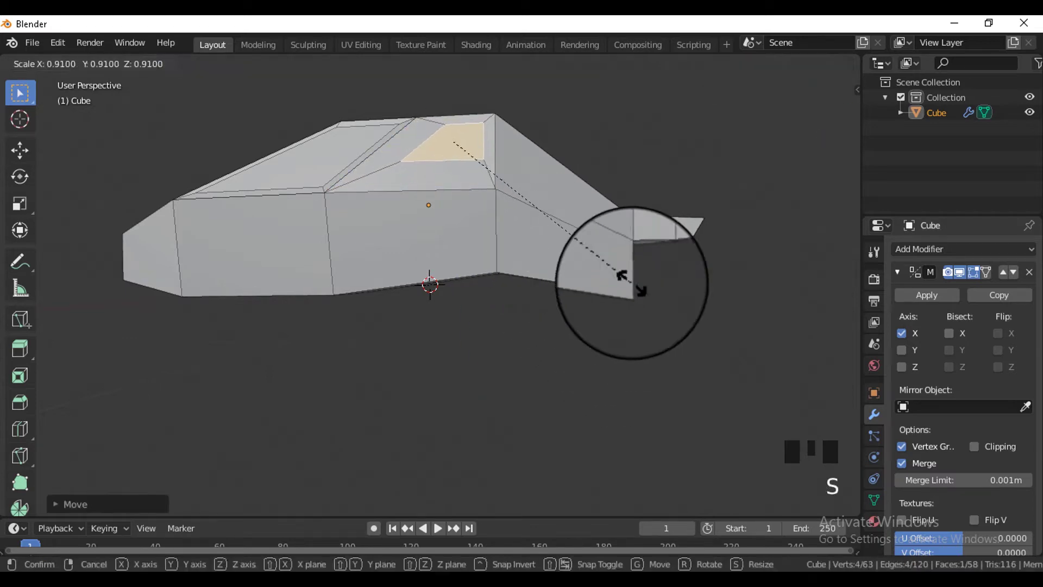
pyautogui.click(631, 283)
pyautogui.press('e')
pyautogui.rightClick(571, 235)
# - Extrude the nose's front face in place, flatten it along Z and place it as a slim strip near the lower edge
pyautogui.moveTo(571, 235); pyautogui.dragTo(524, 287, button='middle')
pyautogui.click(524, 286)
pyautogui.press('e')
pyautogui.rightClick(554, 303)
pyautogui.press('s')
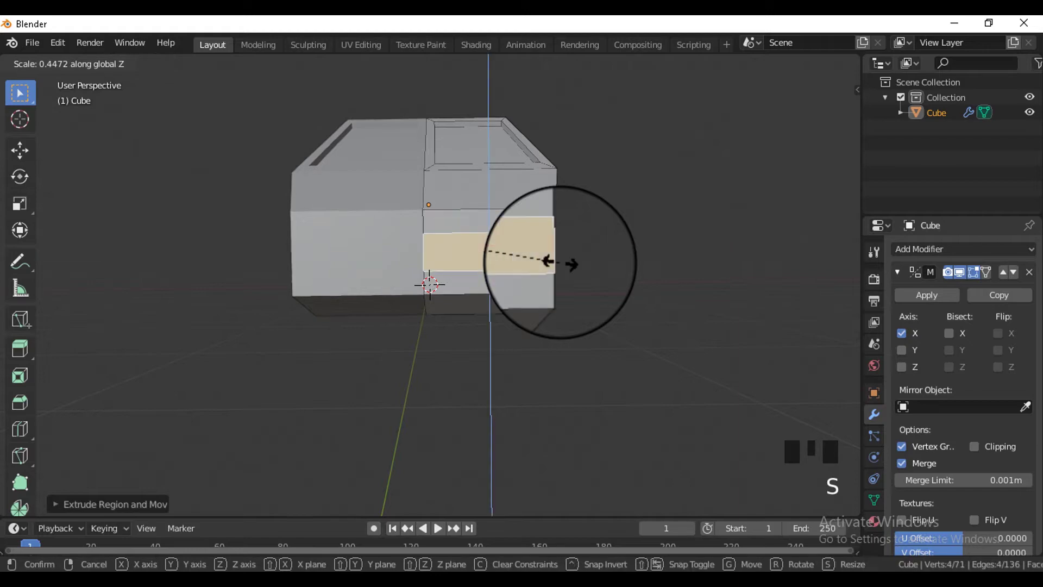
pyautogui.click(548, 261)
pyautogui.press('s')
pyautogui.click(501, 256)
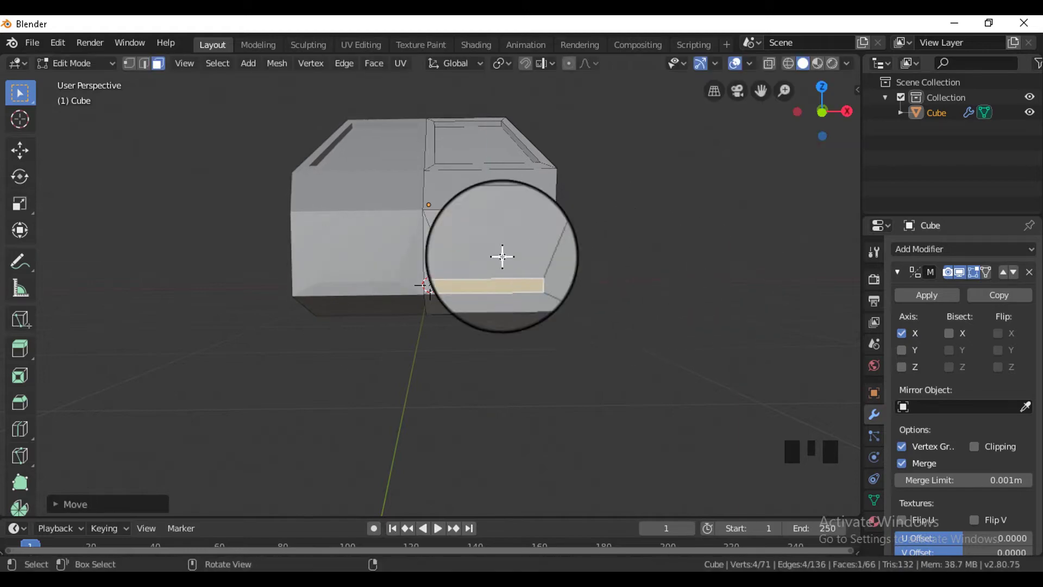
# - Extrude the slim strip on the nose inward to form a recessed slot
pyautogui.moveTo(501, 256); pyautogui.dragTo(547, 329, button='middle')
pyautogui.click(438, 360)
pyautogui.moveTo(437, 359); pyautogui.dragTo(375, 326, button='middle')
# - Extrude the nose face above the slot in place, then scale and move it into a smaller trapezoid panel
pyautogui.click(494, 256)
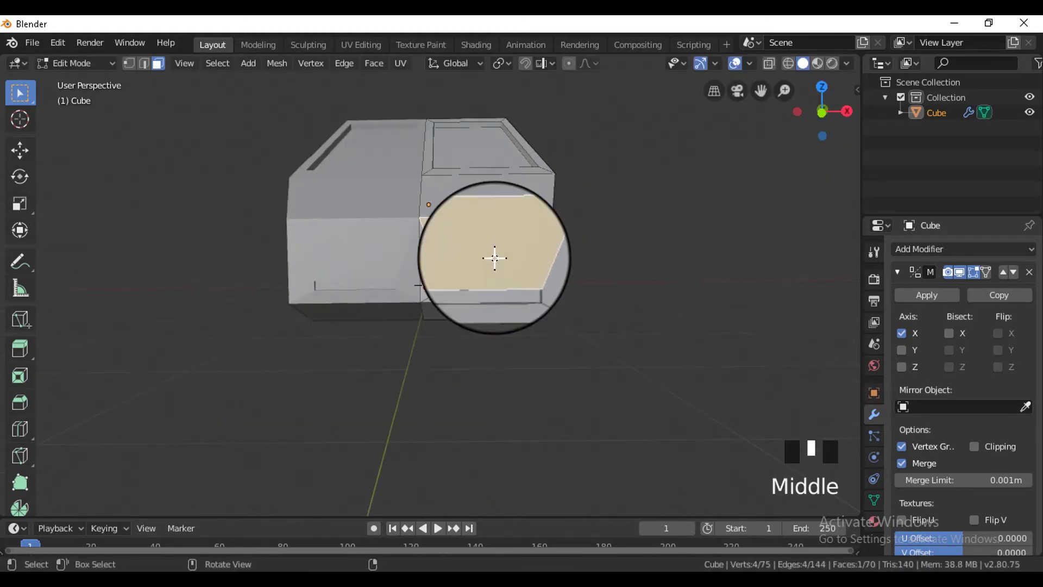
pyautogui.scroll(2, 494, 256)
pyautogui.press('e')
pyautogui.rightClick(678, 307)
pyautogui.press('s')
pyautogui.click(597, 308)
pyautogui.press('g')
pyautogui.click(576, 305)
pyautogui.press('s')
pyautogui.click(620, 328)
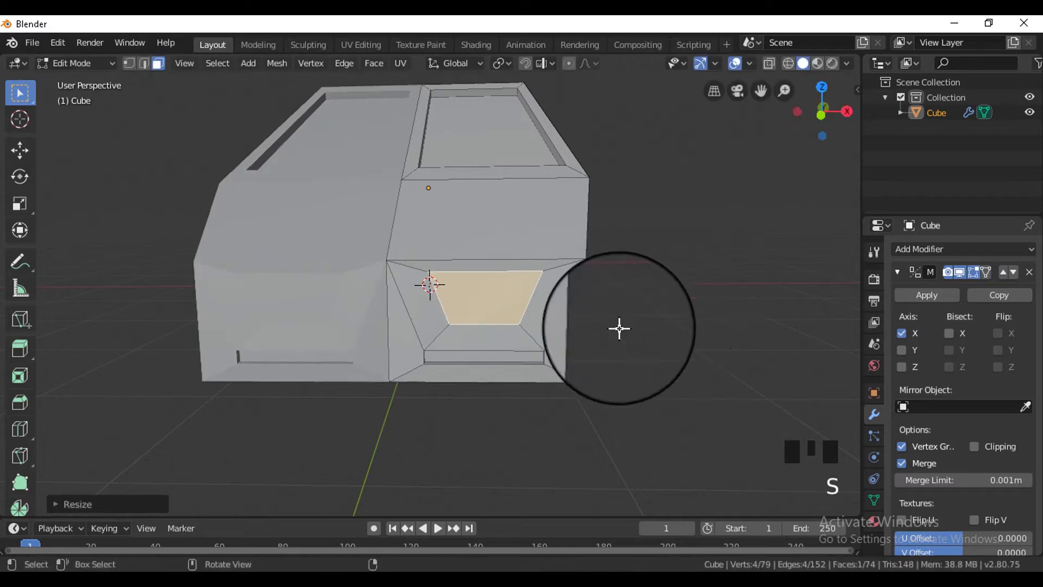
# - Extrude the trapezoid panel on the nose inward as a recess
pyautogui.moveTo(620, 328); pyautogui.dragTo(582, 335, button='middle')
pyautogui.press('e')
pyautogui.click(580, 332)
# - Add a cylinder to the mesh at the front side of the body, scale it down and rotate it freely
pyautogui.moveTo(379, 346); pyautogui.dragTo(510, 363, button='middle')
pyautogui.scroll(5, 363, 312)
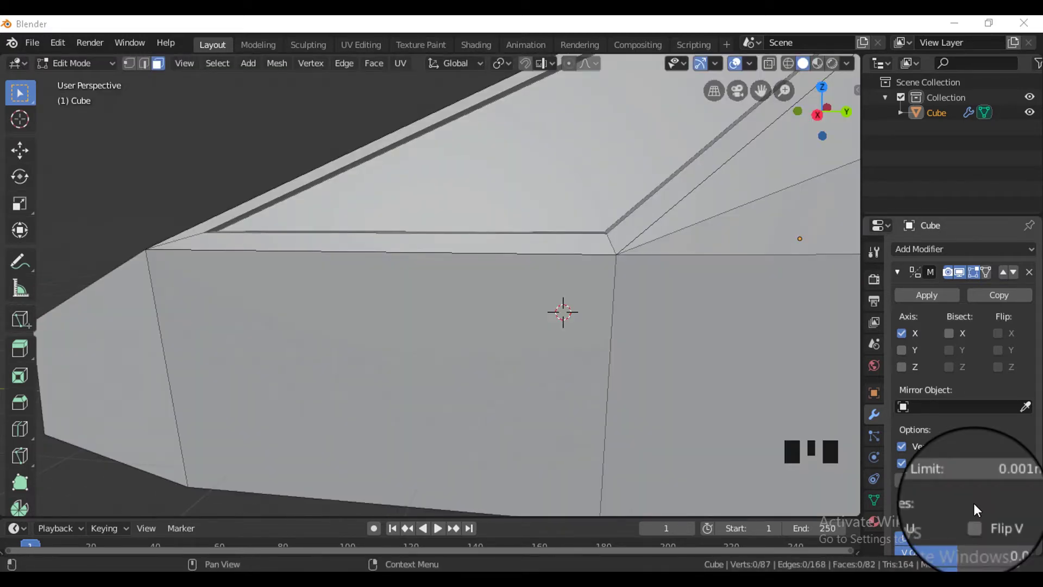
pyautogui.hotkey('shift', 'a')
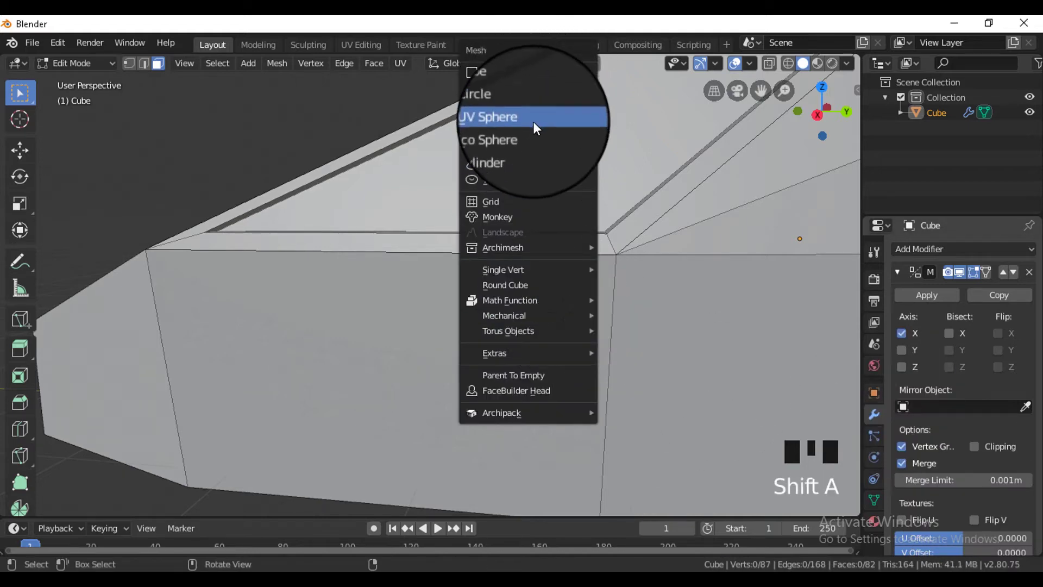
pyautogui.click(536, 148)
pyautogui.press('s')
pyautogui.click(559, 309)
pyautogui.press('r')
pyautogui.press('r')
pyautogui.click(592, 371)
# - Rescale, move and rotate the cylinder to fit it to the side of the body
pyautogui.moveTo(592, 371); pyautogui.dragTo(639, 359, button='middle')
pyautogui.press('s')
pyautogui.click(668, 434)
pyautogui.press('g')
pyautogui.click(672, 397)
pyautogui.press('r')
pyautogui.press('r')
pyautogui.click(623, 350)
# - Select the upper engine's rear face and scale it down inside its frame as a nozzle opening
pyautogui.moveTo(566, 392); pyautogui.dragTo(435, 351, button='middle')
pyautogui.scroll(4, 605, 331)
pyautogui.moveTo(605, 331); pyautogui.dragTo(449, 370, button='middle')
pyautogui.click(302, 245)
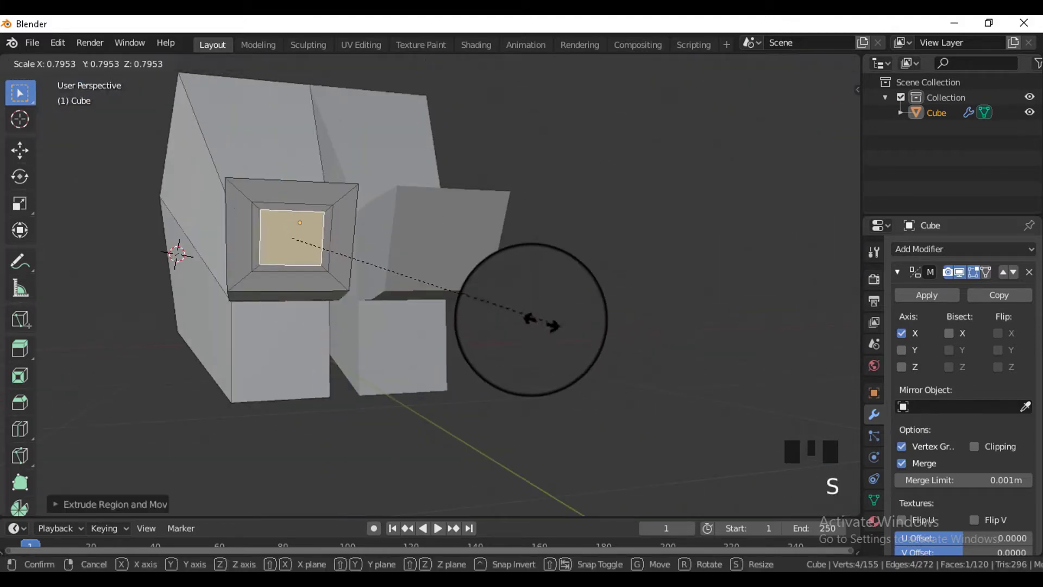
pyautogui.click(573, 319)
pyautogui.press('s')
pyautogui.click(602, 359)
# - Move the engine's inner face inward to hollow out the exhaust nozzle
pyautogui.moveTo(598, 359); pyautogui.dragTo(421, 367, button='middle')
pyautogui.press('g')
pyautogui.press('x')
pyautogui.click(427, 405)
# - Inset the lower rear block's end face as a narrow horizontal slot and move it toward the lower edge
pyautogui.click(504, 305)
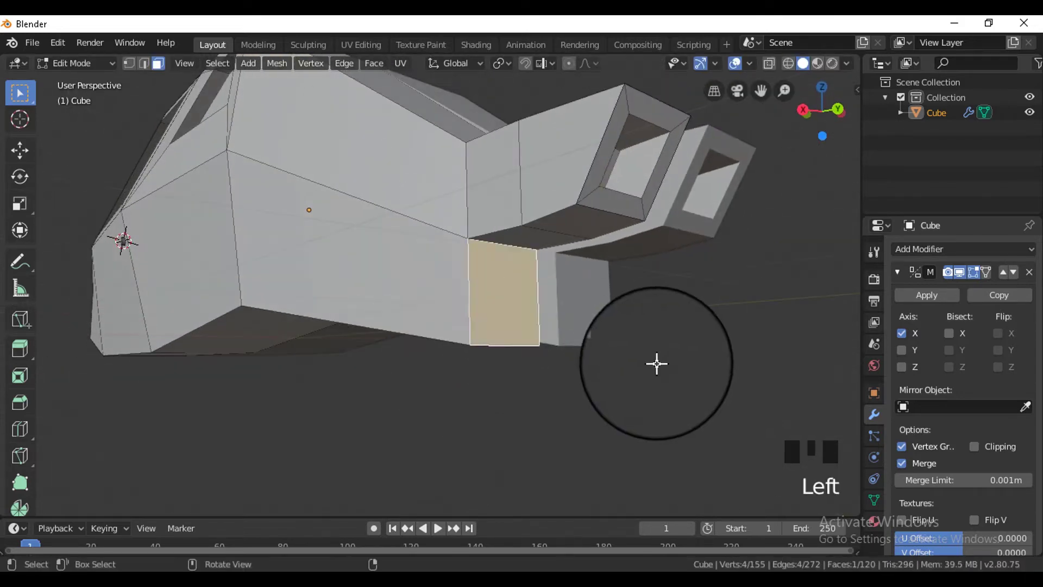
pyautogui.moveTo(657, 363); pyautogui.dragTo(614, 364, button='middle')
pyautogui.press('e')
pyautogui.rightClick(616, 359)
pyautogui.press('s')
pyautogui.press('g')
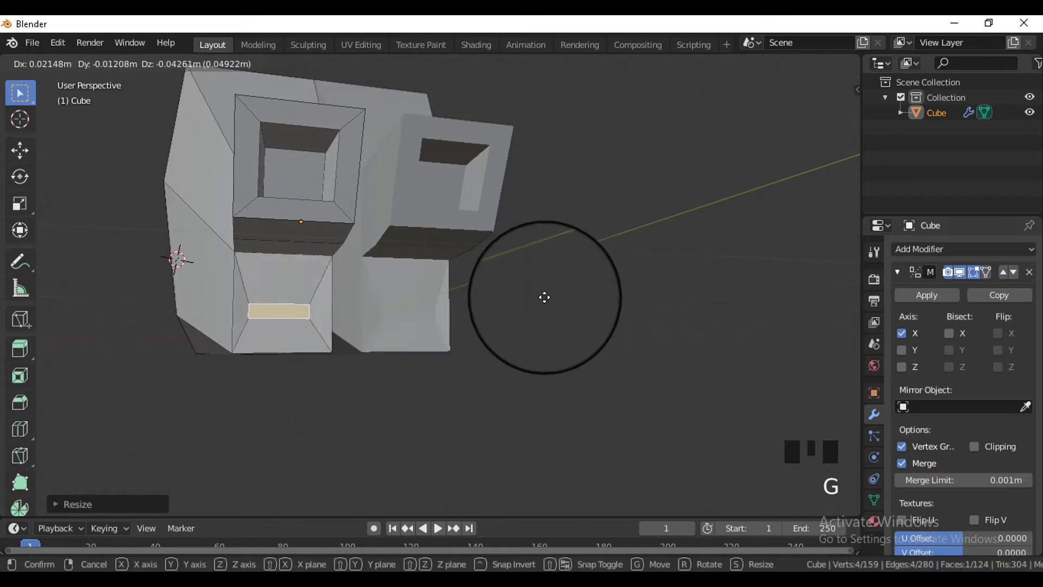
pyautogui.click(545, 309)
pyautogui.moveTo(544, 308); pyautogui.dragTo(640, 384, button='middle')
# - Create a new material named "car" on the vehicle mesh
pyautogui.press('Tab')
pyautogui.press('Tab')
pyautogui.click(874, 521)
pyautogui.click(1006, 316)
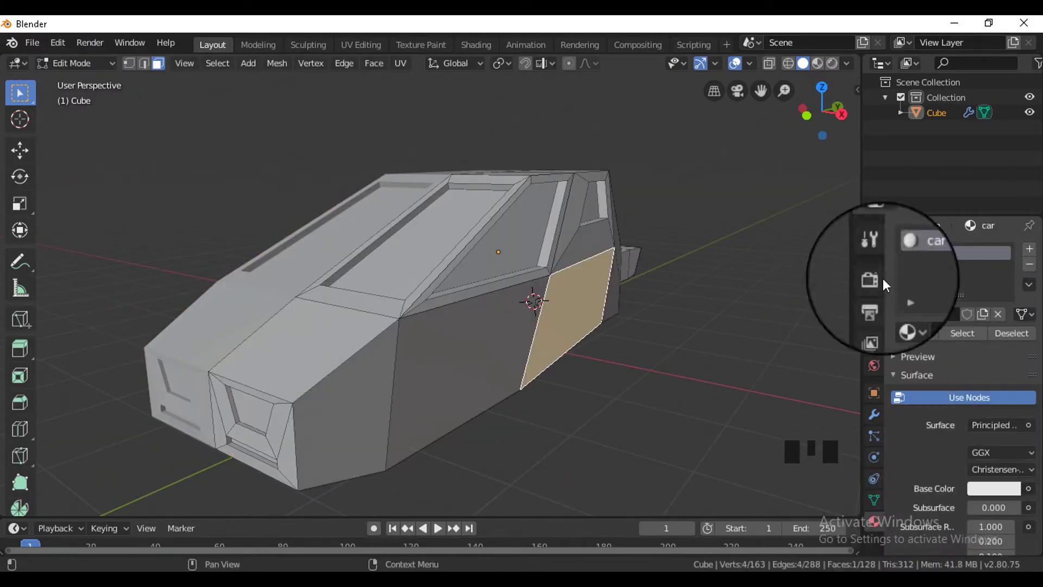
# - Assign the car material to all faces except the windows and give it a near-black base color
pyautogui.press('a')
pyautogui.press('a')
pyautogui.moveTo(577, 347); pyautogui.dragTo(575, 426, button='middle')
pyautogui.scroll(2, 413, 373)
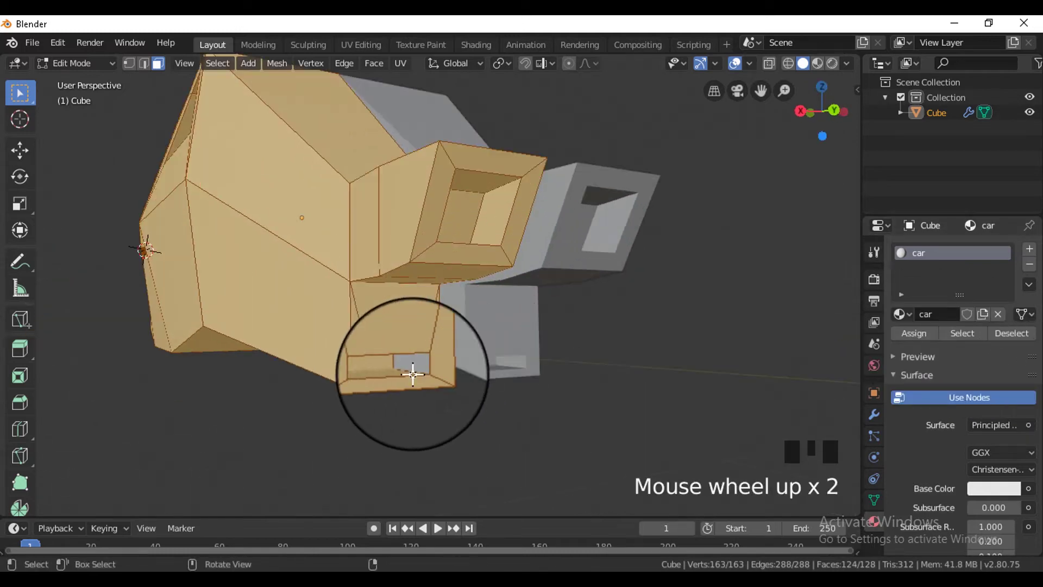
pyautogui.keyDown('shift'); pyautogui.click(319, 356); pyautogui.keyUp('shift')
pyautogui.moveTo(454, 387); pyautogui.dragTo(980, 384, button='middle')
pyautogui.scroll(-1, 732, 333)
pyautogui.scroll(-1, 671, 382)
pyautogui.click(925, 332)
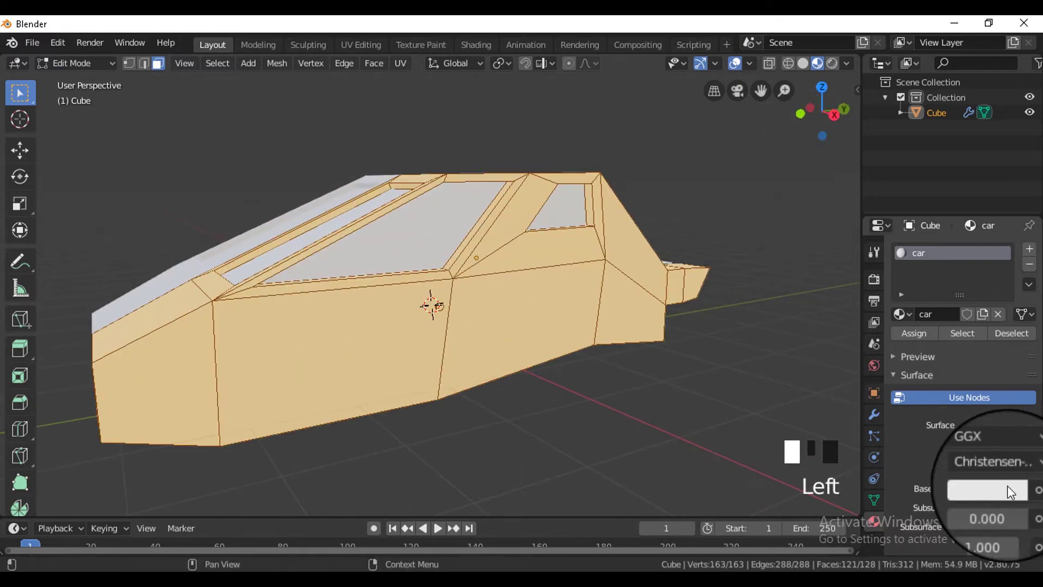
pyautogui.click(994, 488)
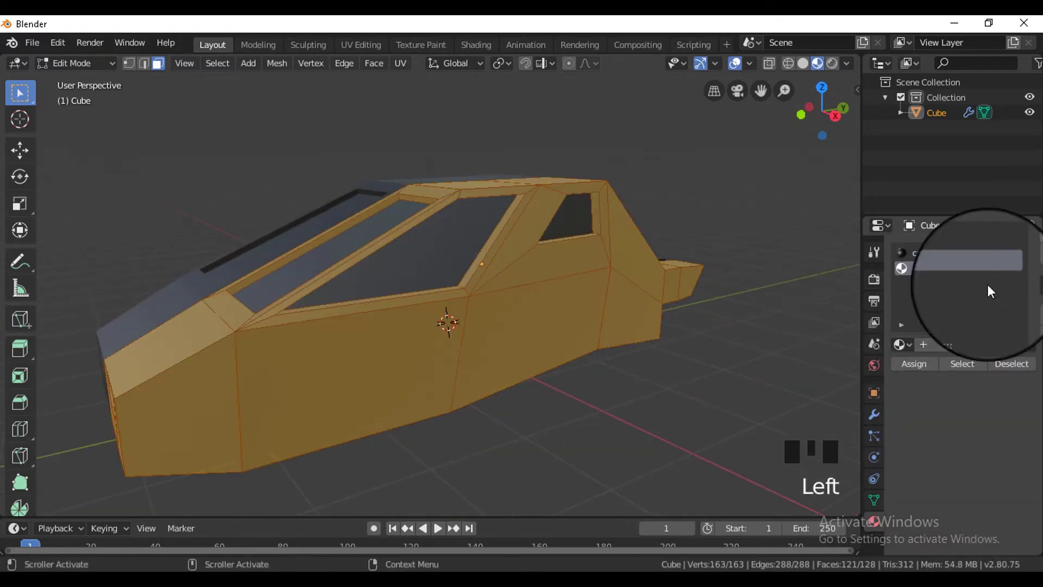
# - Add a second material named "glass" and assign it to the windshield, side window and rear window faces
pyautogui.click(940, 344)
pyautogui.click(933, 344)
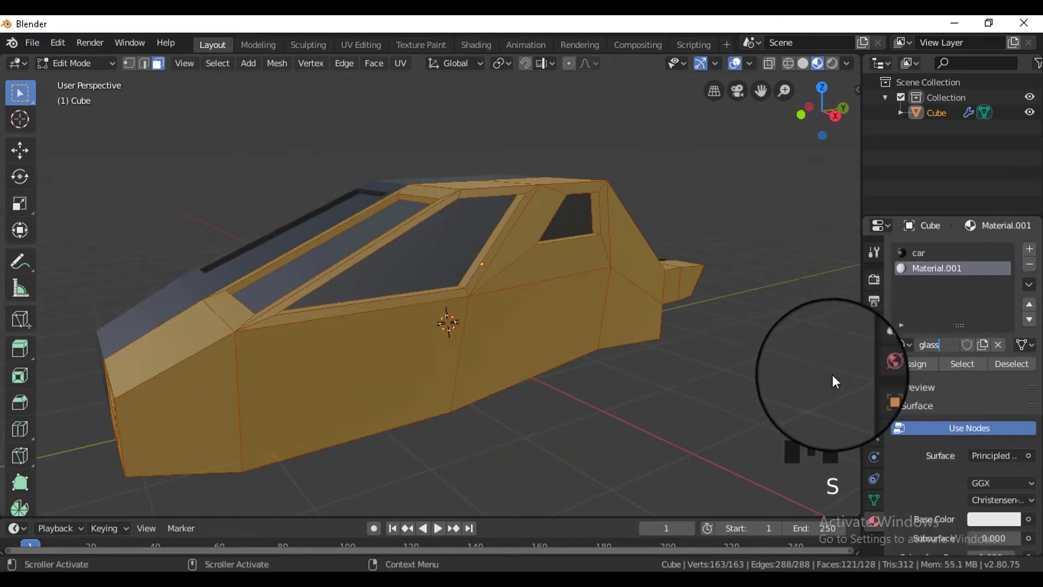
pyautogui.click(413, 255)
pyautogui.keyDown('shift'); pyautogui.click(345, 248); pyautogui.keyUp('shift')
pyautogui.keyDown('shift'); pyautogui.click(569, 218); pyautogui.keyUp('shift')
pyautogui.moveTo(569, 218); pyautogui.dragTo(697, 280, button='middle')
pyautogui.click(927, 269)
pyautogui.click(914, 363)
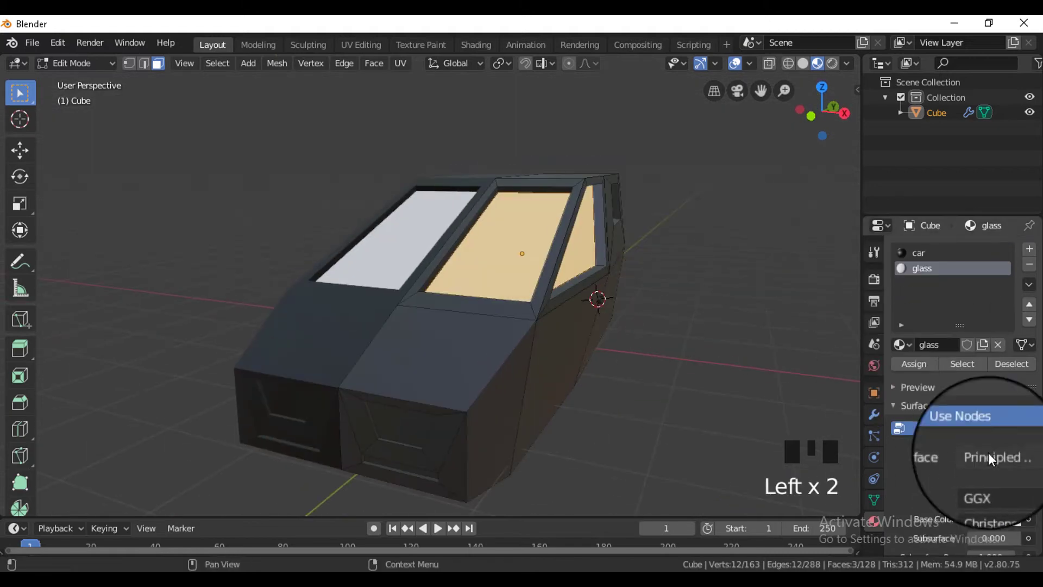
# - Set the glass material's base color to light blue
pyautogui.scroll(-4, 988, 453)
pyautogui.click(990, 397)
pyautogui.moveTo(941, 246); pyautogui.dragTo(967, 199)
# - Set the glass material's blend mode to Alpha Hashed
pyautogui.scroll(-9, 945, 331)
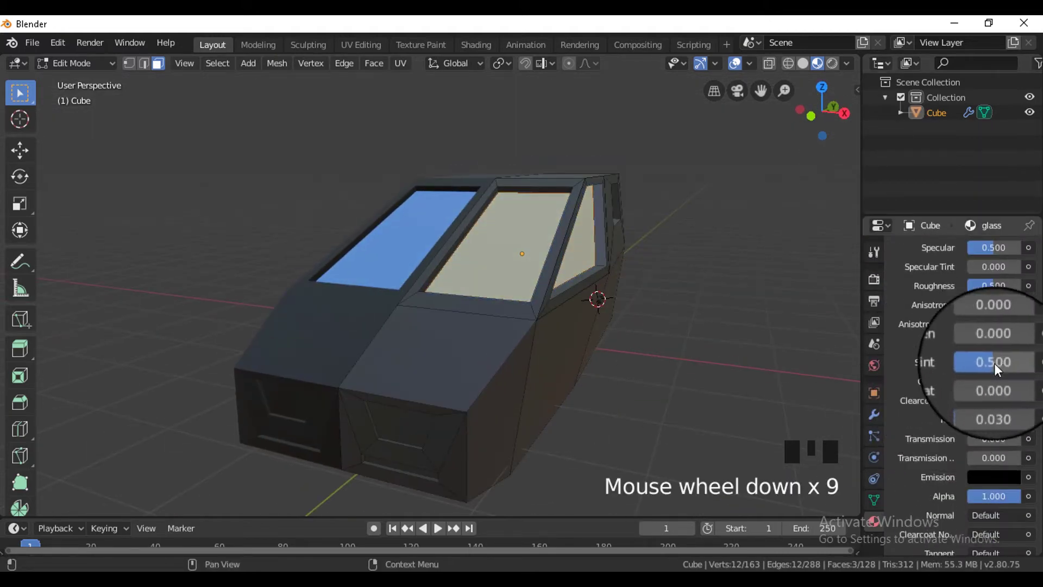
pyautogui.scroll(-6, 951, 455)
pyautogui.click(998, 453)
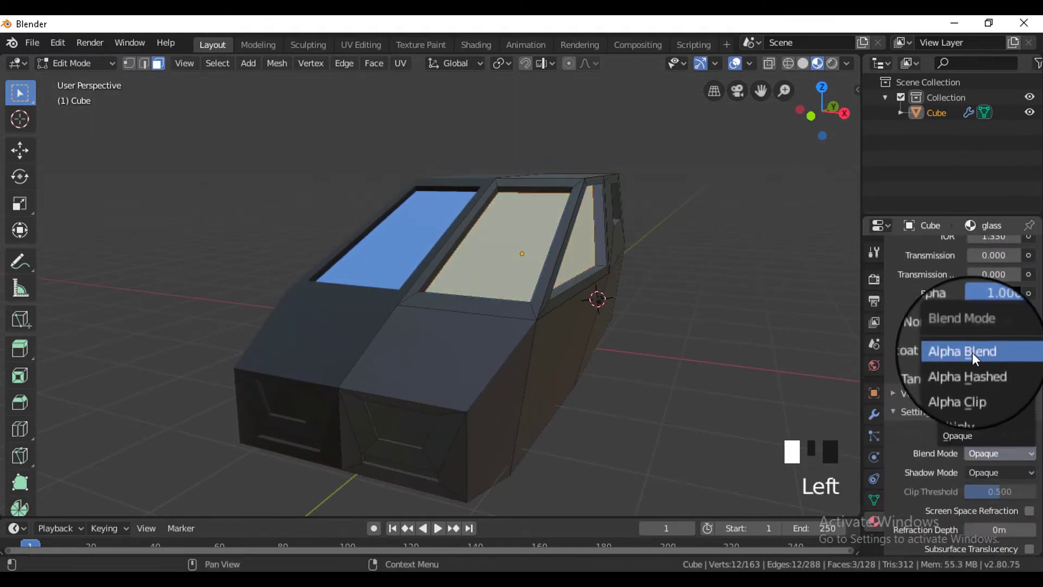
pyautogui.click(973, 352)
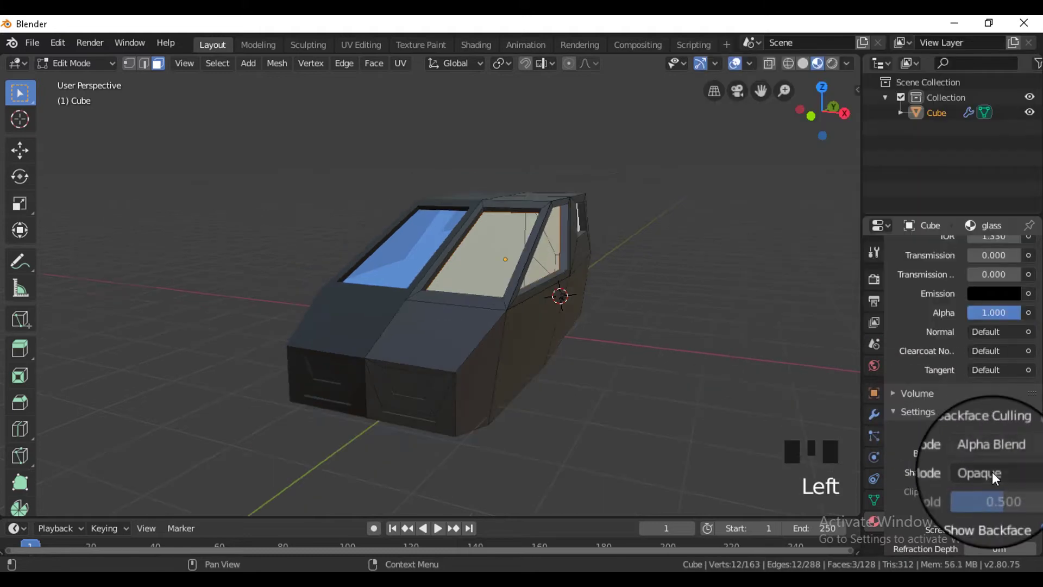
pyautogui.click(998, 454)
pyautogui.click(975, 369)
pyautogui.moveTo(685, 374); pyautogui.dragTo(662, 321, button='middle')
pyautogui.scroll(2, 978, 326)
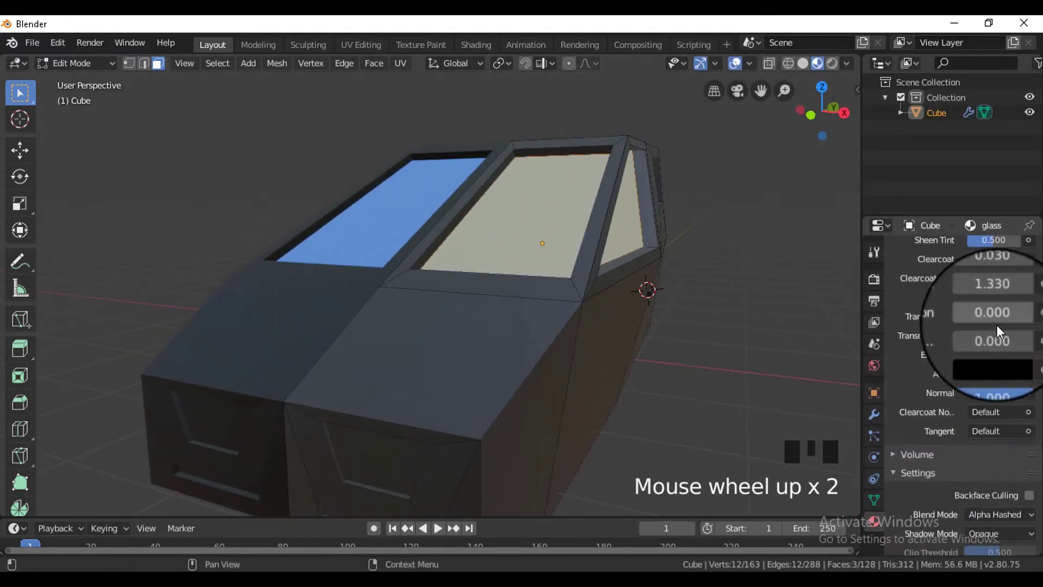
# - Make the glass material glossier by lowering its roughness, and darken its base color
pyautogui.click(966, 334)
pyautogui.moveTo(972, 317)
pyautogui.mouseDown()
pyautogui.moveTo(1016, 317)
pyautogui.moveTo(969, 317)
pyautogui.mouseUp()
pyautogui.scroll(4, 980, 425)
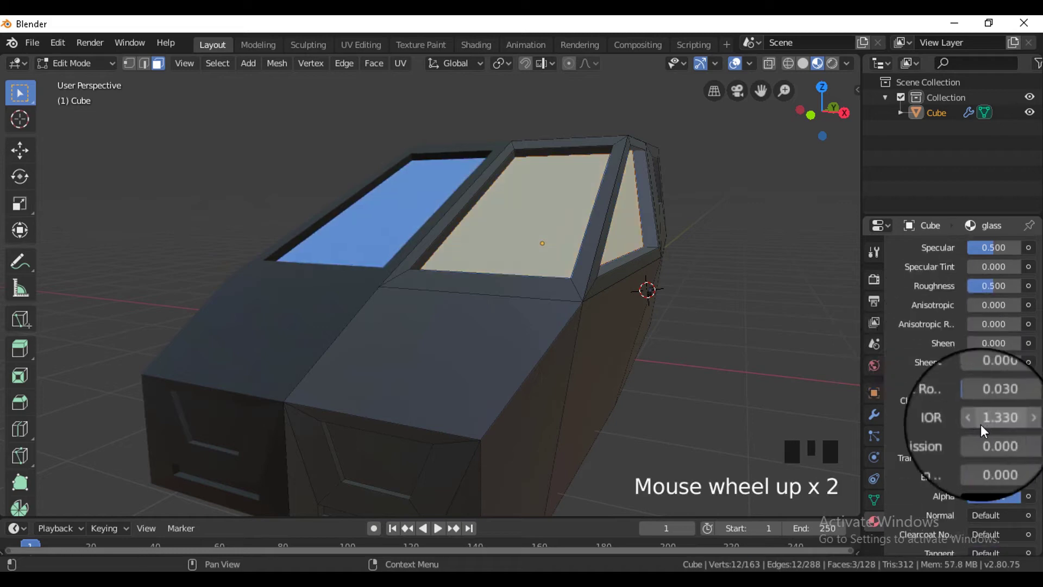
pyautogui.click(1009, 370)
pyautogui.moveTo(1010, 371); pyautogui.dragTo(1042, 371)
pyautogui.moveTo(978, 408); pyautogui.dragTo(946, 411)
pyautogui.scroll(3, 962, 378)
pyautogui.click(994, 335)
pyautogui.moveTo(1023, 143); pyautogui.dragTo(1024, 199)
pyautogui.click(994, 335)
# - Change the glass material's blend mode and enable Screen Space Refraction for it
pyautogui.scroll(-14, 948, 474)
pyautogui.click(995, 422)
pyautogui.click(974, 524)
pyautogui.moveTo(734, 389); pyautogui.dragTo(649, 392, button='middle')
pyautogui.click(1029, 480)
# - Open the scene's Eevee render settings
pyautogui.moveTo(468, 421); pyautogui.dragTo(519, 437, button='middle')
pyautogui.scroll(-3, 647, 448)
pyautogui.click(881, 278)
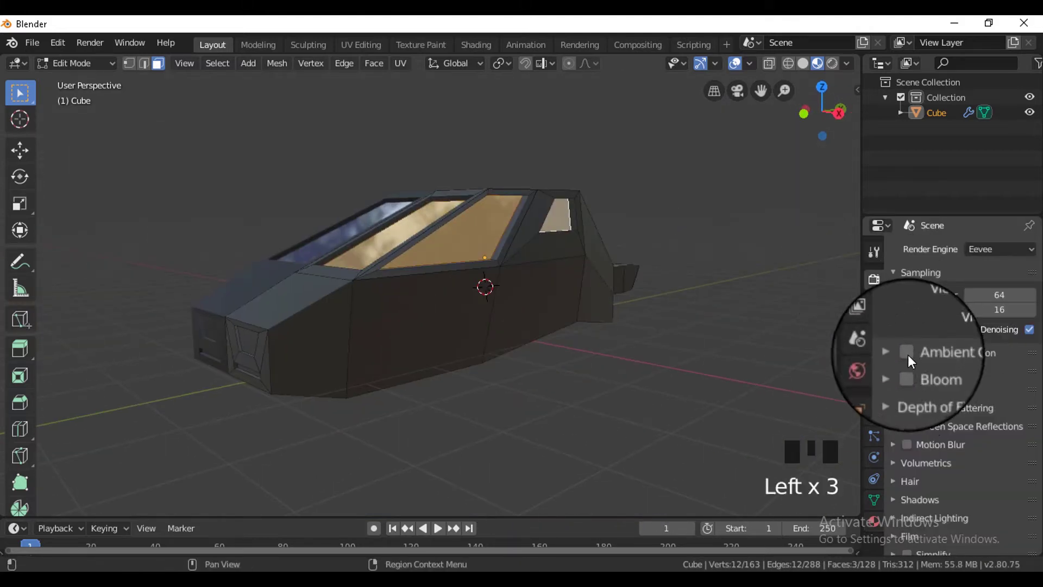
pyautogui.press('a')
# - Select the recessed trapezoidal headlight face on the nose and return to the material settings
pyautogui.moveTo(638, 380); pyautogui.dragTo(702, 370, button='middle')
pyautogui.click(700, 305)
pyautogui.click(874, 519)
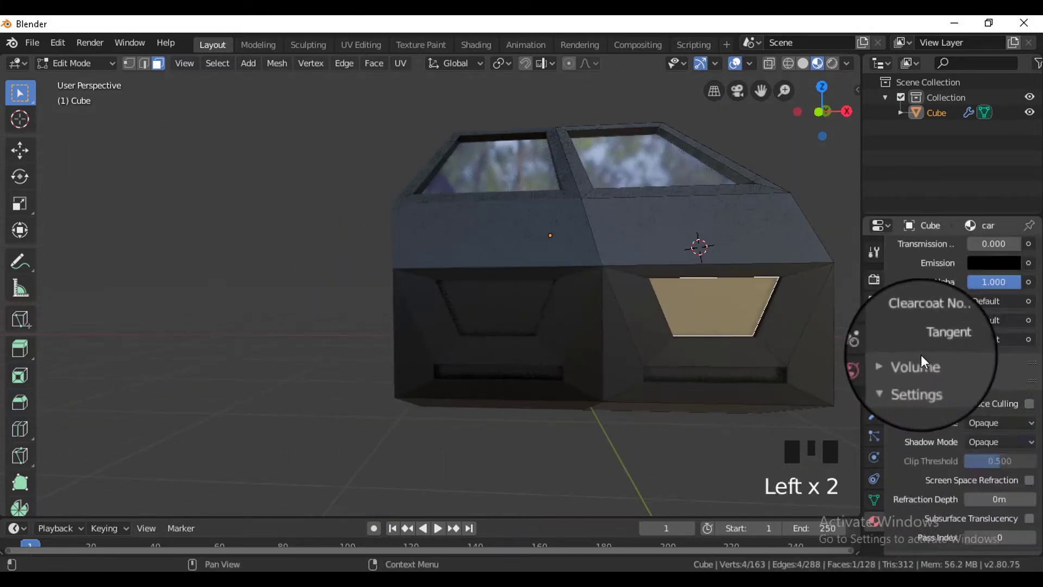
pyautogui.scroll(20, 920, 352)
# - Add a new material named "head lights1" to the mesh
pyautogui.click(1032, 250)
pyautogui.click(931, 350)
pyautogui.click(939, 345)
pyautogui.write('head')
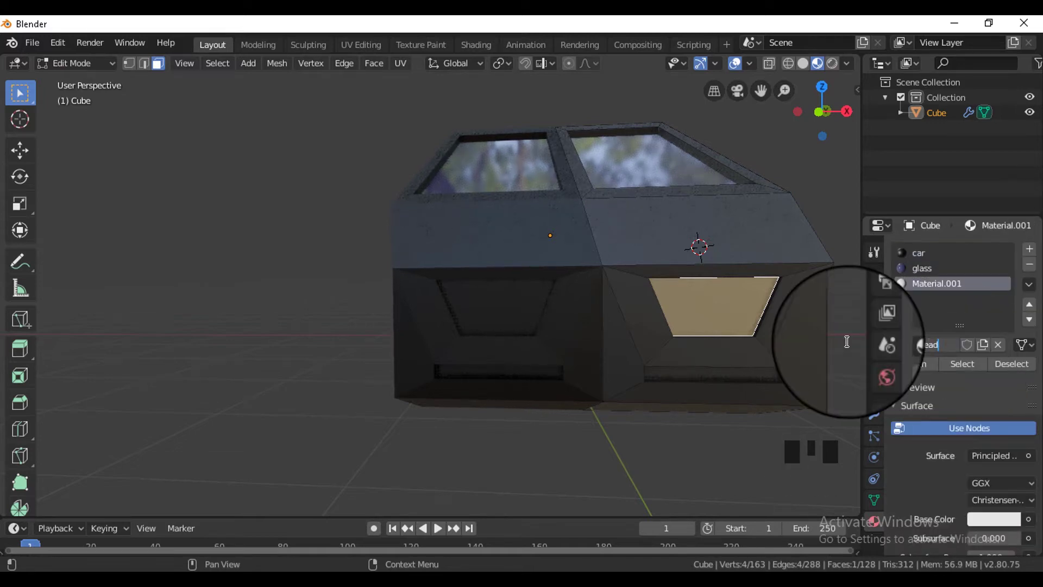
pyautogui.write(' lights1')
pyautogui.press('Return')
pyautogui.click(994, 457)
pyautogui.click(955, 367)
pyautogui.click(952, 346)
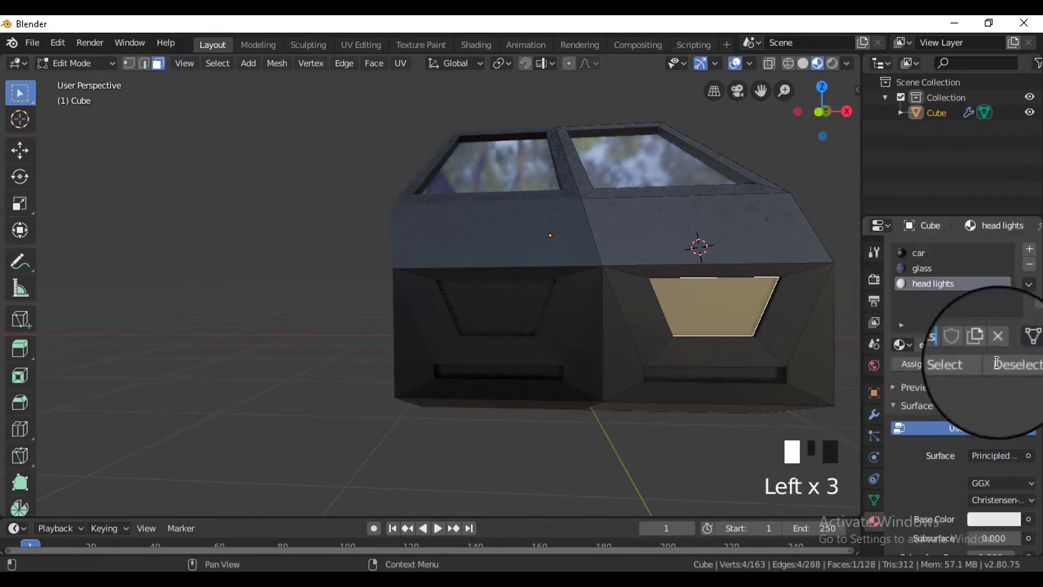
pyautogui.press('Return')
# - Make head lights1 an orange Emission shader with a strength of 192.2 and assign it to the headlight face
pyautogui.click(994, 459)
pyautogui.click(946, 237)
pyautogui.click(978, 482)
pyautogui.click(928, 334)
pyautogui.moveTo(985, 502)
pyautogui.mouseDown()
pyautogui.moveTo(1035, 501)
pyautogui.moveTo(1006, 504)
pyautogui.mouseUp()
pyautogui.click(914, 364)
# - Enable Bloom in the render settings and set the head lights1 emission strength to 59.3
pyautogui.click(874, 279)
pyautogui.click(887, 372)
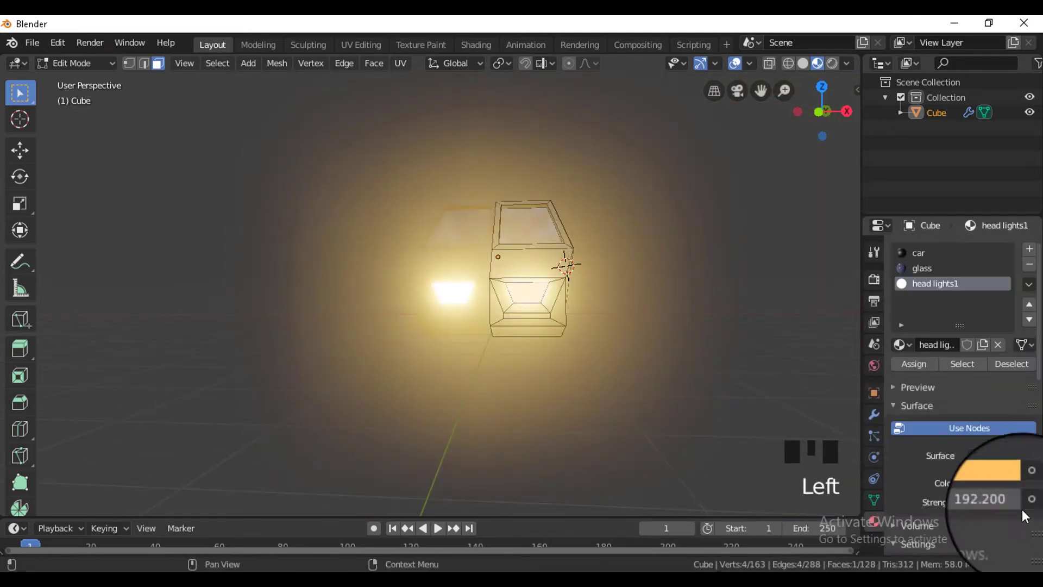
pyautogui.moveTo(1005, 504); pyautogui.dragTo(978, 504)
# - Change the head lights1 emission color to pale yellow and deselect the headlight face
pyautogui.click(995, 483)
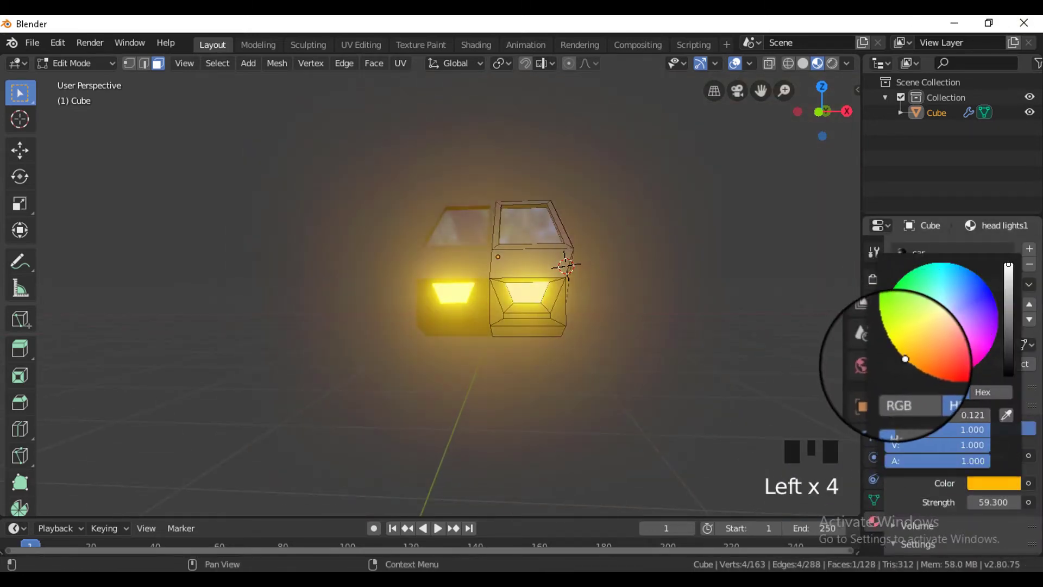
pyautogui.click(972, 289)
pyautogui.moveTo(971, 290); pyautogui.dragTo(917, 339)
pyautogui.click(576, 352)
# - Add a material named "lights2" and make it a blue Emission shader
pyautogui.moveTo(568, 353); pyautogui.dragTo(503, 334, button='middle')
pyautogui.scroll(1, 503, 334)
pyautogui.click(1030, 248)
pyautogui.click(963, 345)
pyautogui.click(933, 354)
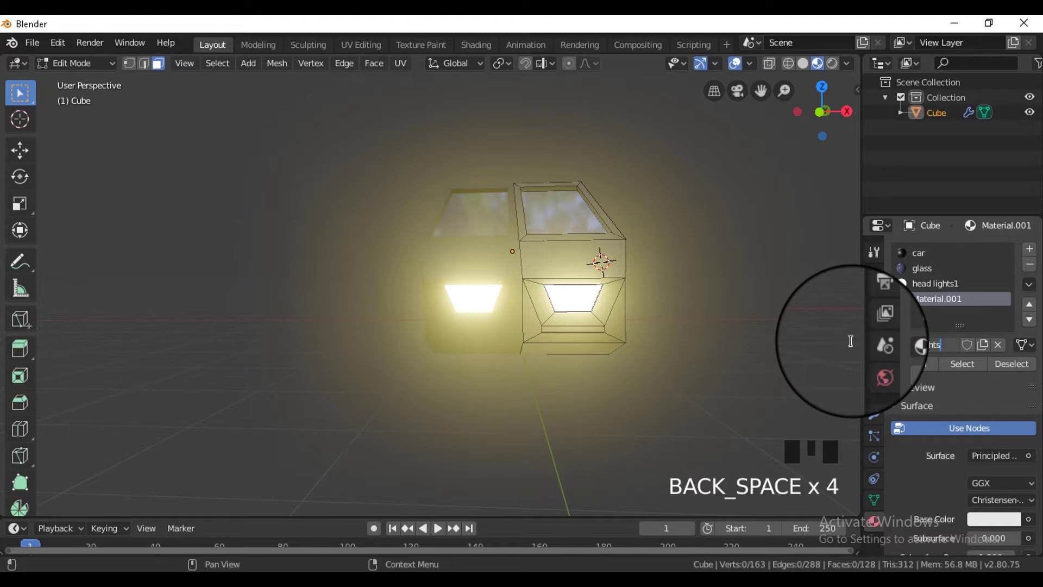
pyautogui.click(994, 455)
pyautogui.click(842, 153)
pyautogui.click(994, 483)
pyautogui.click(985, 283)
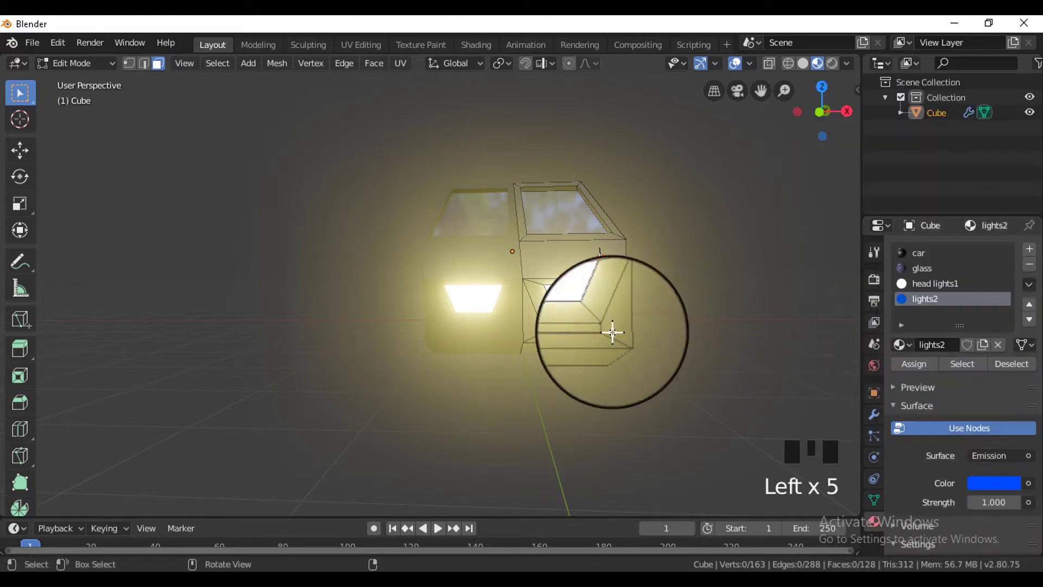
# - Assign lights2 to the slot below the headlight, using a lighter blue and an emission strength of 136.7
pyautogui.click(579, 330)
pyautogui.moveTo(579, 330); pyautogui.dragTo(657, 360, button='middle')
pyautogui.click(925, 299)
pyautogui.click(914, 364)
pyautogui.click(984, 474)
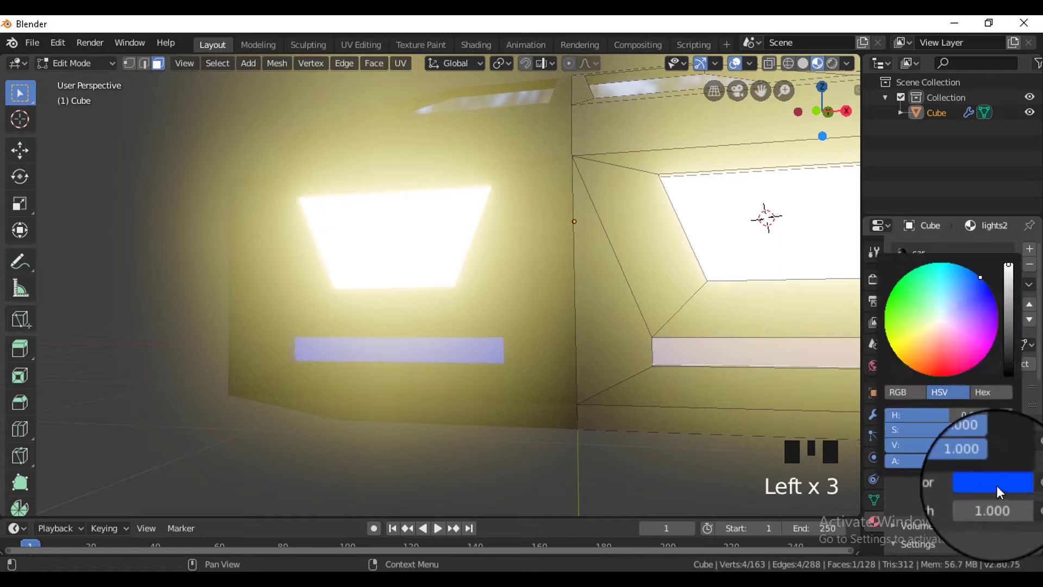
pyautogui.scroll(-4, 538, 414)
# - Add another material for the rear lights and name it "backl ights"
pyautogui.scroll(3, 324, 353)
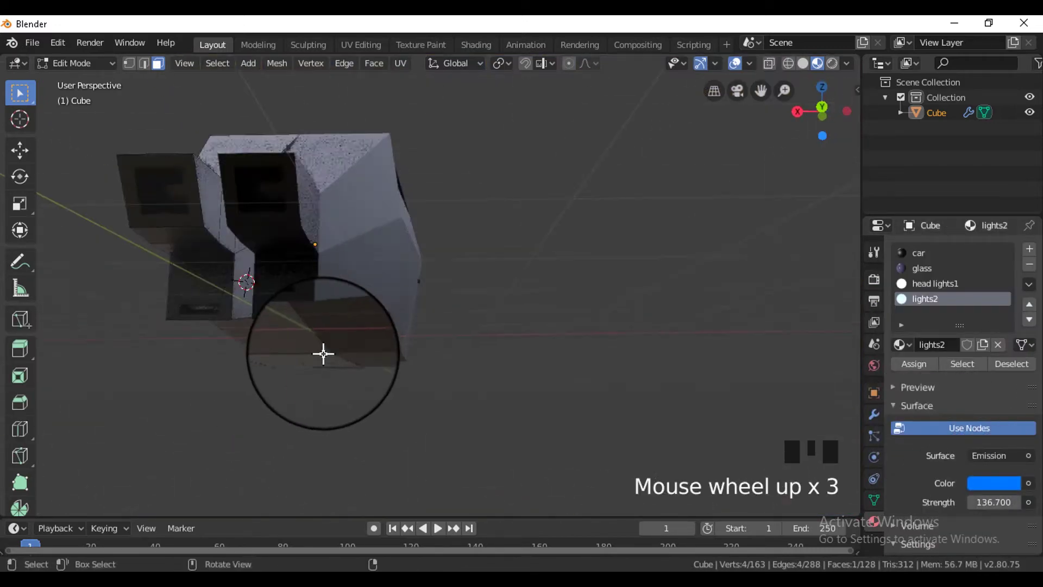
pyautogui.scroll(1, 324, 353)
pyautogui.click(935, 314)
pyautogui.click(939, 346)
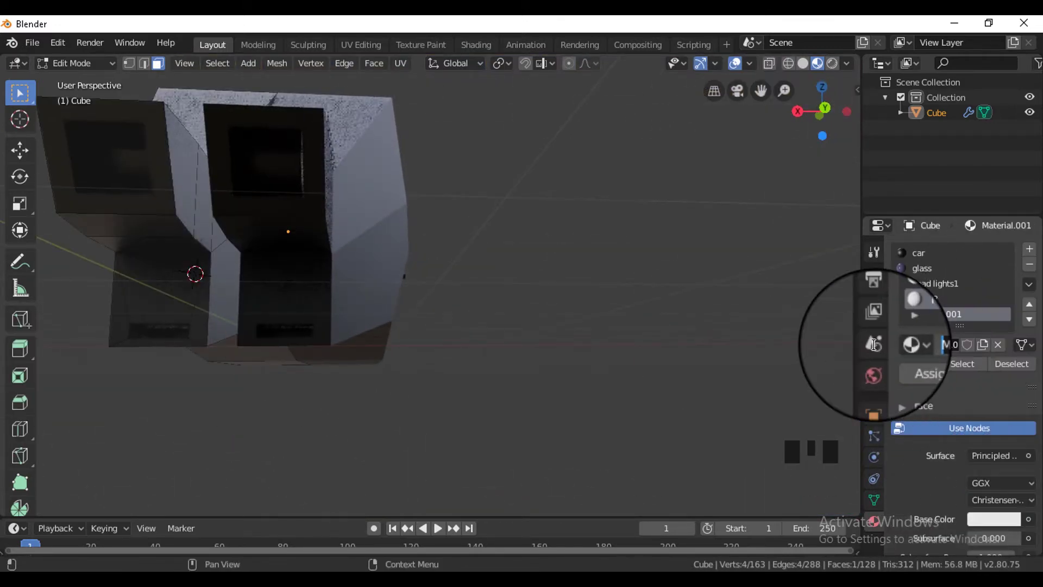
pyautogui.write('backl ight')
pyautogui.press('BackSpace')
pyautogui.write('ts')
pyautogui.press('Return')
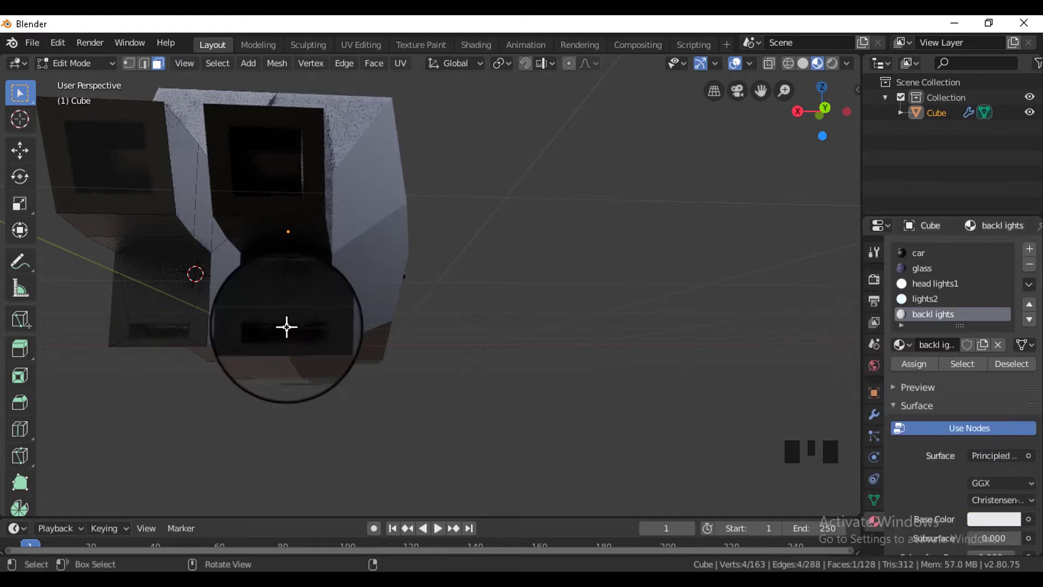
# - Assign the backl ights material to the slot face in the lower rear block
pyautogui.click(286, 327)
pyautogui.moveTo(427, 415); pyautogui.dragTo(439, 415, button='middle')
pyautogui.click(230, 326)
pyautogui.click(220, 329)
pyautogui.click(933, 314)
pyautogui.click(918, 363)
# - Make backl ights a red Emission shader and raise its strength
pyautogui.click(993, 455)
pyautogui.click(852, 158)
pyautogui.click(994, 482)
pyautogui.moveTo(941, 340); pyautogui.dragTo(942, 380)
pyautogui.moveTo(975, 501); pyautogui.dragTo(998, 502)
# - Inspect the glowing lights around the vehicle from the rear to the front
pyautogui.moveTo(380, 413); pyautogui.dragTo(501, 382, button='middle')
pyautogui.scroll(3, 487, 312)
pyautogui.scroll(1, 486, 312)
pyautogui.moveTo(486, 312); pyautogui.dragTo(468, 279, button='middle')
pyautogui.click(468, 279)
pyautogui.scroll(-4, 438, 393)
pyautogui.click(438, 394)
pyautogui.moveTo(438, 393); pyautogui.dragTo(674, 388, button='middle')
pyautogui.moveTo(558, 392); pyautogui.dragTo(665, 380, button='middle')
# - Change the head lights1 emission color to near white and reduce its strength
pyautogui.scroll(3, 665, 380)
pyautogui.click(939, 285)
pyautogui.click(993, 483)
pyautogui.moveTo(936, 328)
pyautogui.mouseDown()
pyautogui.moveTo(920, 369)
pyautogui.moveTo(893, 360)
pyautogui.moveTo(949, 272)
pyautogui.moveTo(967, 354)
pyautogui.moveTo(936, 325)
pyautogui.moveTo(943, 332)
pyautogui.mouseUp()
pyautogui.moveTo(991, 506); pyautogui.dragTo(881, 482)
# - Extrude the side panel behind the nose in place and scale the new face down inside it
pyautogui.press('a')
pyautogui.moveTo(685, 298); pyautogui.dragTo(431, 247, button='middle')
pyautogui.hotkey('alt', 'a')
pyautogui.click(431, 247)
pyautogui.moveTo(633, 340); pyautogui.dragTo(605, 342, button='middle')
pyautogui.press('e')
pyautogui.rightClick(597, 342)
pyautogui.press('s')
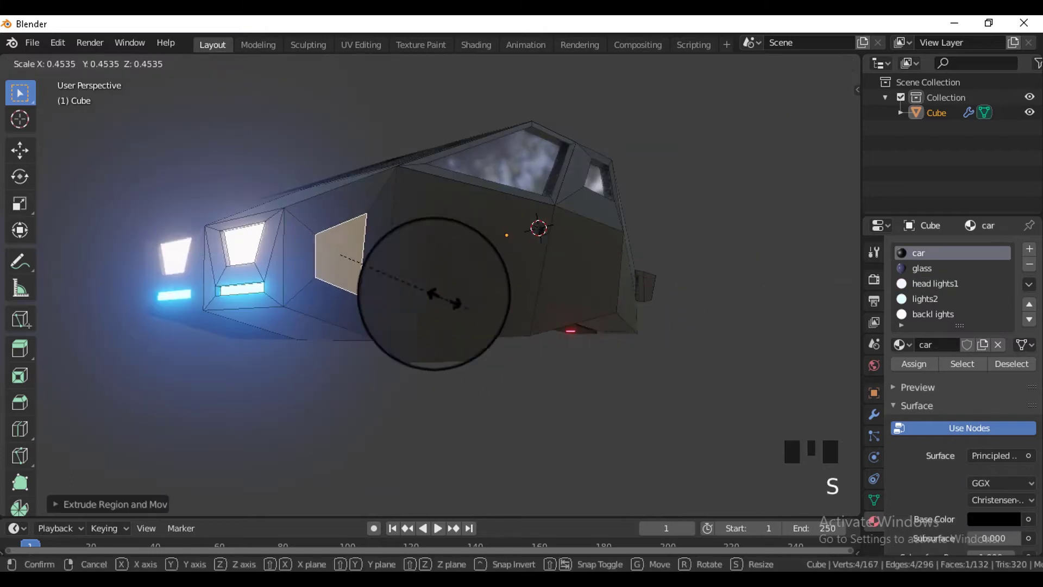
pyautogui.click(370, 221)
# - Move the small inset face to the side panel's upper front corner
pyautogui.moveTo(370, 222); pyautogui.dragTo(487, 285, button='middle')
pyautogui.scroll(2, 342, 309)
pyautogui.press('g')
pyautogui.click(529, 223)
# - Try to place duplicates of the small corner face down the front edge of the side panel
pyautogui.hotkey('shift', 'd')
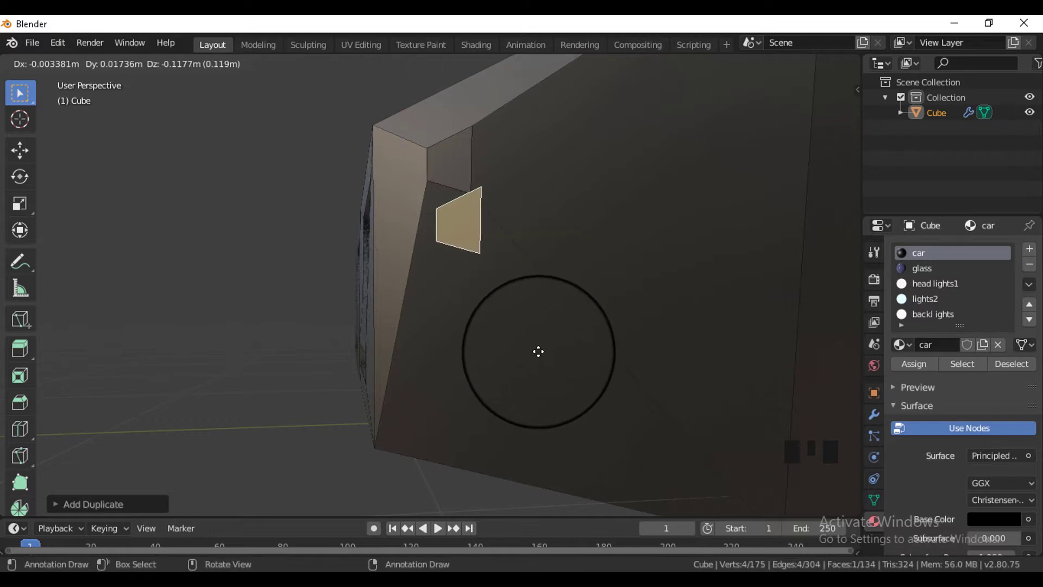
pyautogui.moveTo(522, 428); pyautogui.dragTo(534, 404, button='middle')
pyautogui.press('g')
pyautogui.press('y')
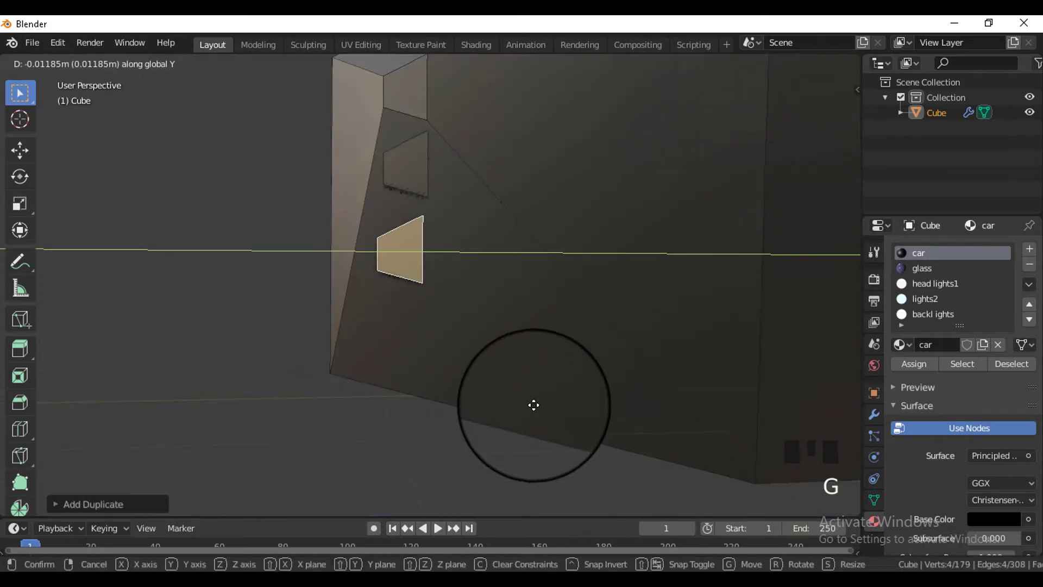
pyautogui.click(565, 428)
pyautogui.press('super')
pyautogui.click(788, 310)
pyautogui.click(474, 285)
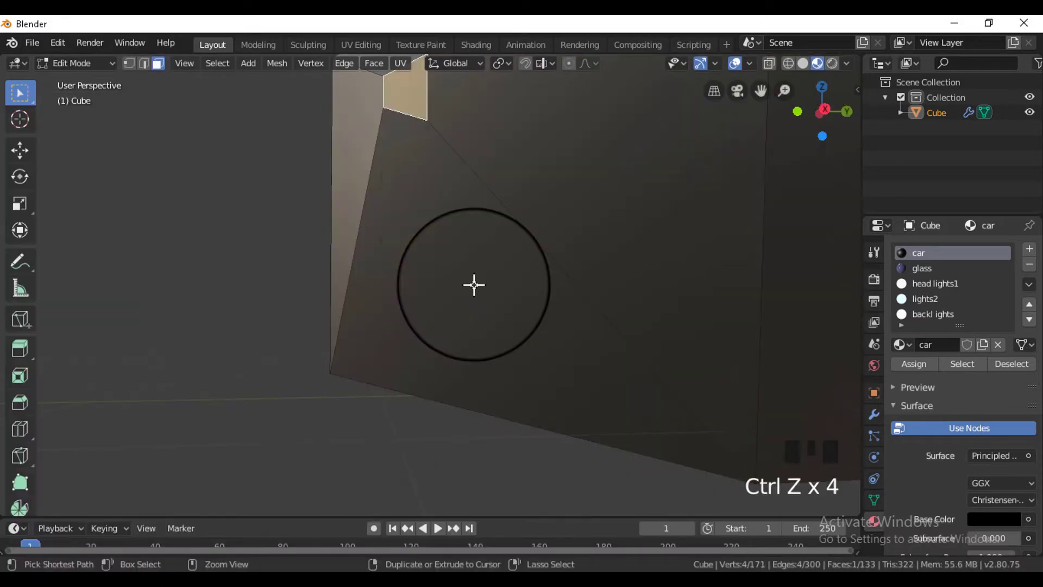
# - Extrude the side panel face below the small corner face in place and scale the new face down
pyautogui.moveTo(474, 284); pyautogui.dragTo(549, 259, button='middle')
pyautogui.scroll(2, 462, 303)
pyautogui.press('e')
pyautogui.rightClick(543, 478)
pyautogui.press('s')
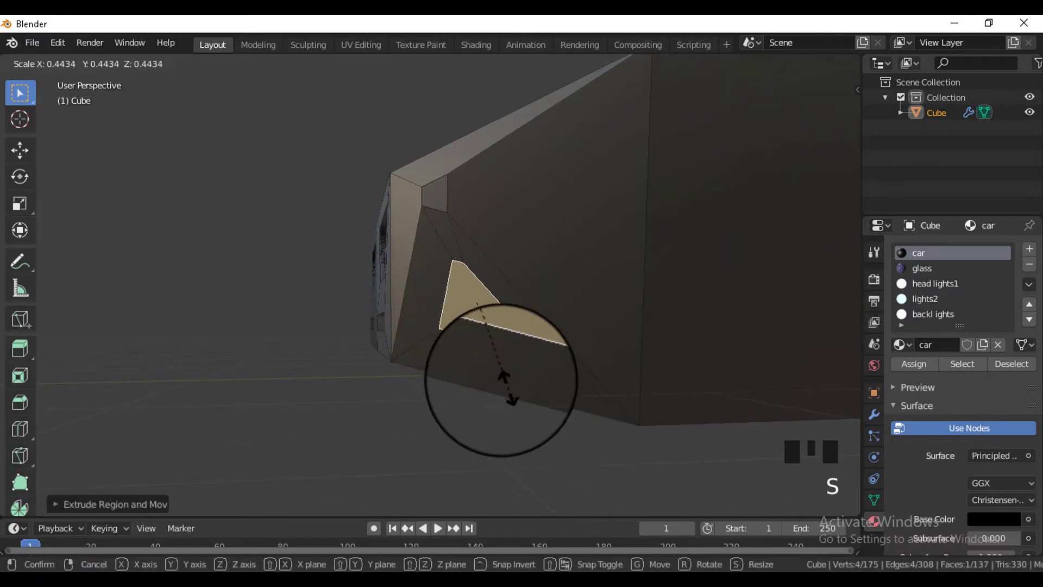
pyautogui.click(463, 294)
# - Select the upper front corner face and add a new material named side lights
pyautogui.moveTo(467, 291); pyautogui.dragTo(478, 228, button='middle')
pyautogui.click(447, 192)
pyautogui.click(1028, 249)
pyautogui.click(941, 346)
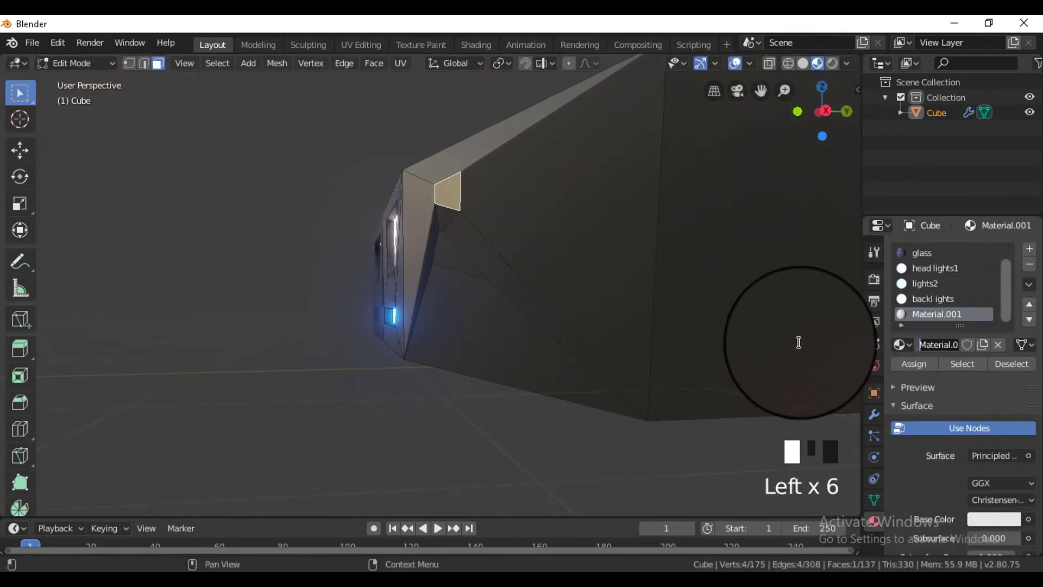
pyautogui.write('side lights')
pyautogui.press('Return')
# - Make the side lights material an orange Emission, raise its strength, and assign it to the corner face
pyautogui.click(994, 456)
pyautogui.click(873, 153)
pyautogui.click(994, 483)
pyautogui.click(923, 373)
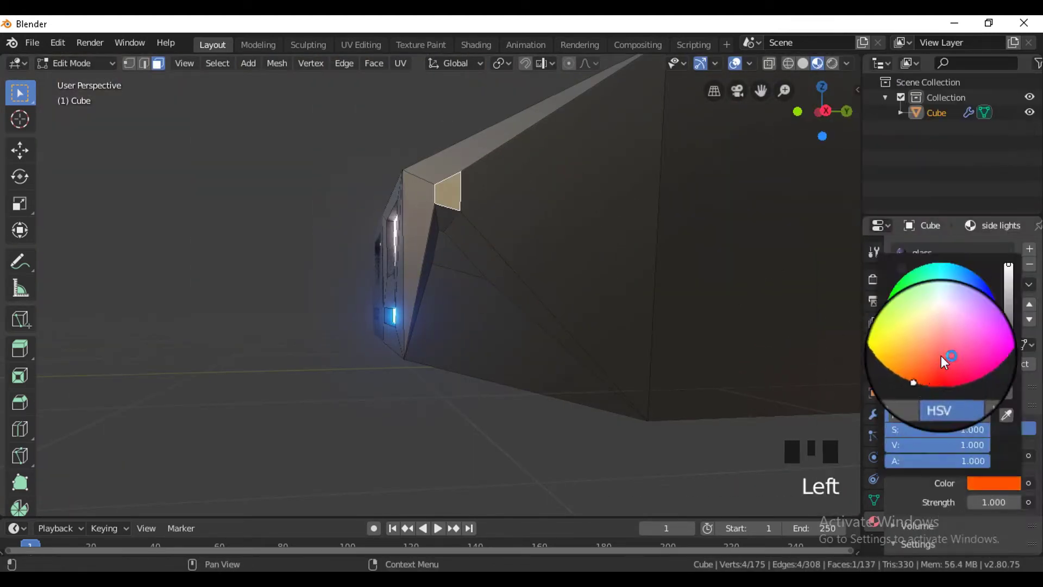
pyautogui.moveTo(993, 502); pyautogui.dragTo(1038, 502)
pyautogui.click(925, 368)
# - Assign the side lights material to the lower side face and raise its emission strength to 87.4
pyautogui.click(451, 251)
pyautogui.scroll(-1, 934, 317)
pyautogui.click(932, 314)
pyautogui.click(920, 364)
pyautogui.click(538, 429)
pyautogui.scroll(-6, 538, 429)
pyautogui.moveTo(535, 429); pyautogui.dragTo(698, 428, button='middle')
pyautogui.press('Tab')
pyautogui.moveTo(977, 479); pyautogui.dragTo(1035, 479)
# - Assign a new material named back thrusters to the inner face of the upper rear thruster
pyautogui.moveTo(681, 413); pyautogui.dragTo(399, 396, button='middle')
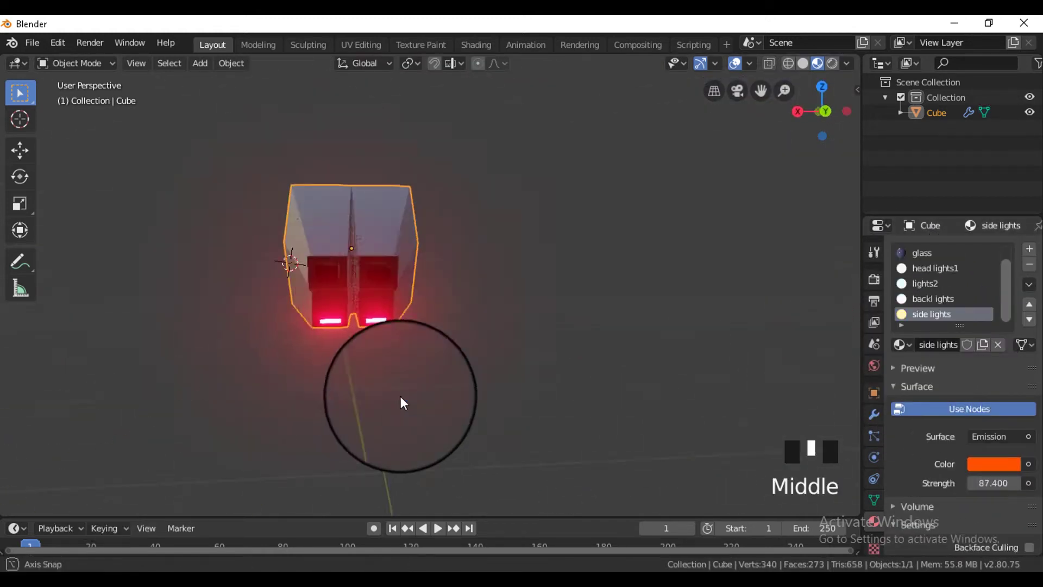
pyautogui.scroll(3, 400, 396)
pyautogui.press('Tab')
pyautogui.click(261, 275)
pyautogui.click(230, 275)
pyautogui.click(1029, 249)
pyautogui.click(938, 345)
pyautogui.click(931, 345)
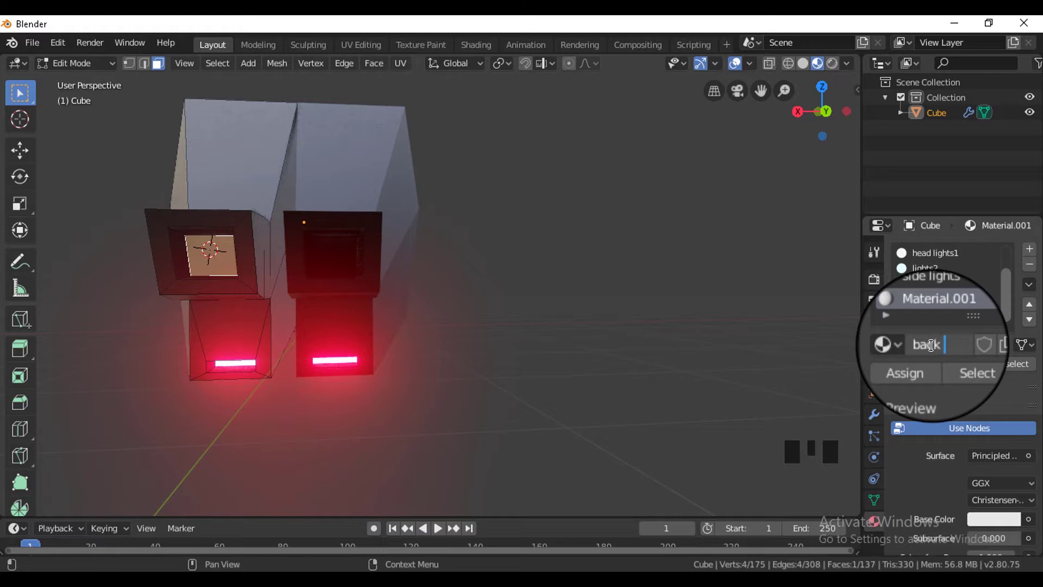
pyautogui.click(927, 363)
# - Make the back thrusters material a blue Emission with a strength of 500
pyautogui.click(993, 455)
pyautogui.click(843, 151)
pyautogui.click(994, 483)
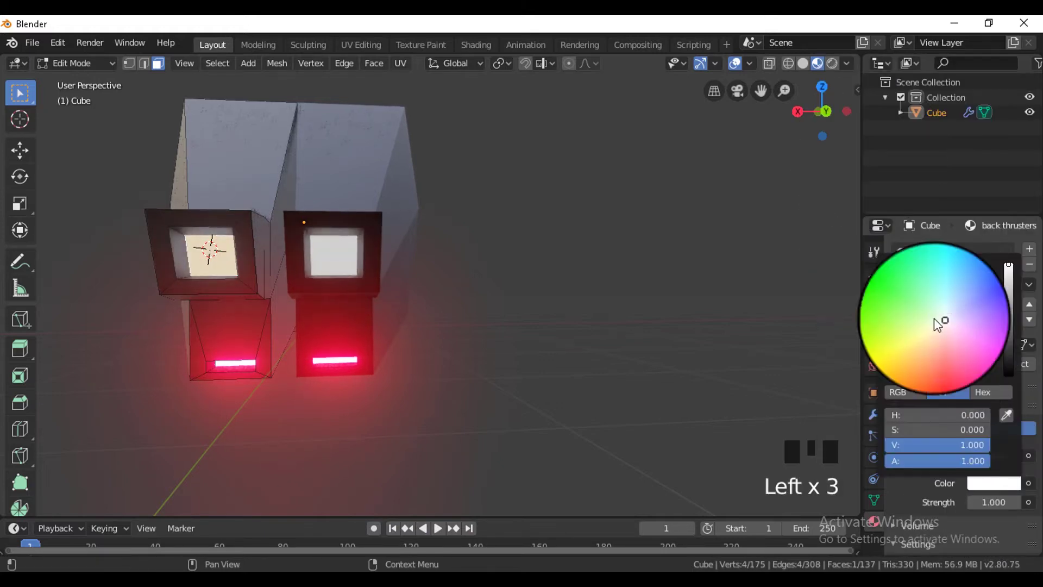
pyautogui.click(956, 266)
pyautogui.click(986, 502)
pyautogui.write('500')
pyautogui.press('Return')
pyautogui.scroll(-5, 614, 392)
pyautogui.moveTo(413, 356); pyautogui.dragTo(576, 360, button='middle')
pyautogui.press('Tab')
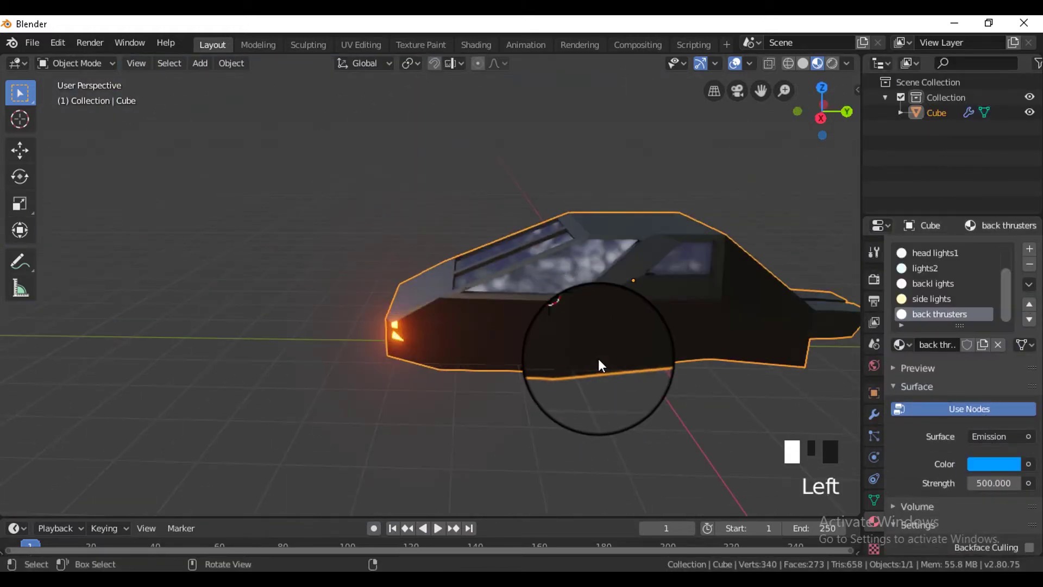
# - Select all linked geometry of the door handle and assign it a new material named handle
pyautogui.press('g')
pyautogui.rightClick(645, 314)
pyautogui.scroll(6, 590, 331)
pyautogui.press('Tab')
pyautogui.click(509, 220)
pyautogui.hotkey('ctrl', 'l')
pyautogui.moveTo(701, 301); pyautogui.dragTo(689, 302, button='middle')
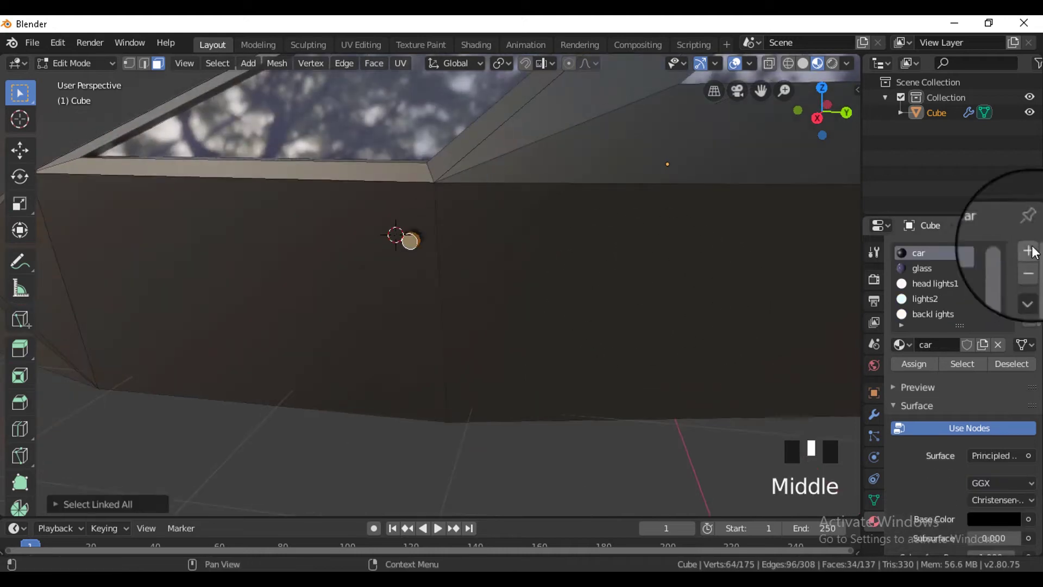
pyautogui.click(1029, 249)
pyautogui.click(934, 344)
pyautogui.click(928, 345)
pyautogui.click(936, 363)
# - Set the handle material's base color to grey, its specular to 1 and its roughness to 0
pyautogui.click(993, 519)
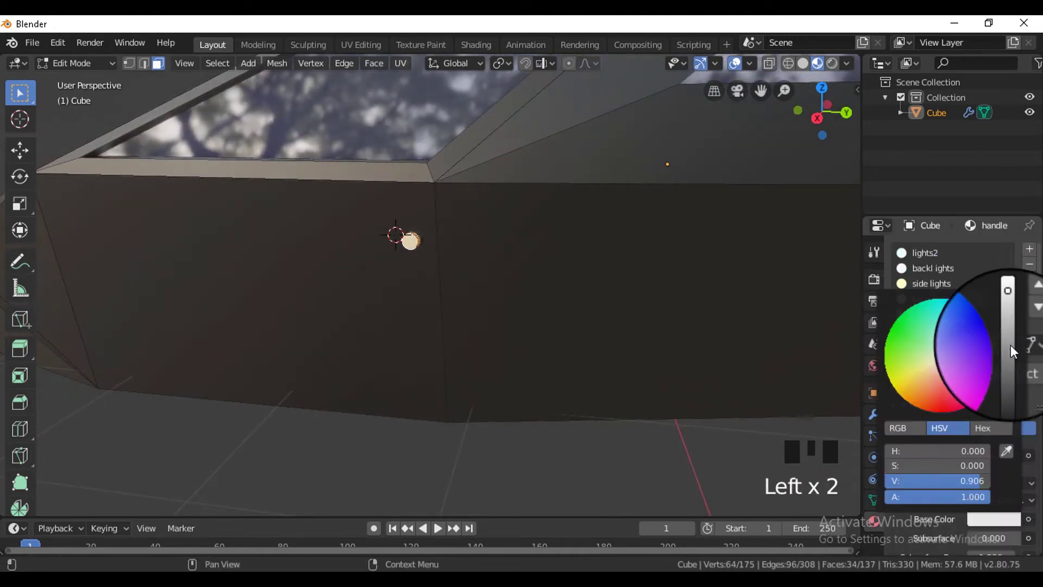
pyautogui.click(1010, 352)
pyautogui.scroll(-6, 1006, 523)
pyautogui.scroll(-6, 496, 449)
pyautogui.press('Tab')
pyautogui.moveTo(496, 449); pyautogui.dragTo(523, 397, button='middle')
pyautogui.press('Tab')
pyautogui.press('Tab')
# - Open a Shader Editor beside the 3D viewport and display the car material's nodes
pyautogui.moveTo(856, 60); pyautogui.dragTo(222, 91)
pyautogui.click(237, 65)
pyautogui.click(268, 220)
pyautogui.moveTo(446, 179); pyautogui.dragTo(475, 162, button='middle')
pyautogui.scroll(2, 474, 162)
pyautogui.scroll(6, 931, 340)
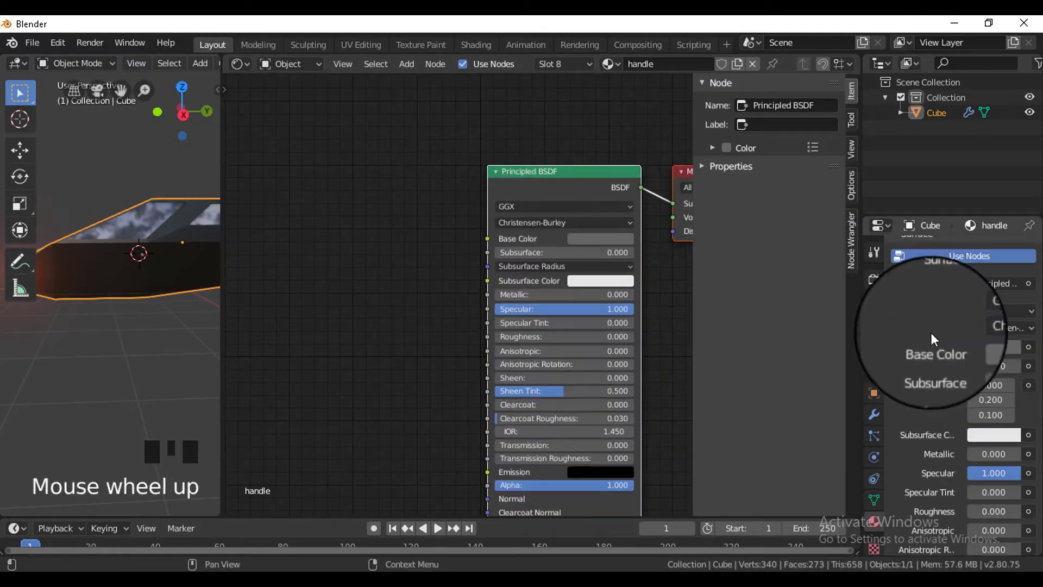
pyautogui.click(919, 253)
# - Add a Noise Texture node and connect its Color output to the Principled BSDF Roughness
pyautogui.hotkey('shift', 'a')
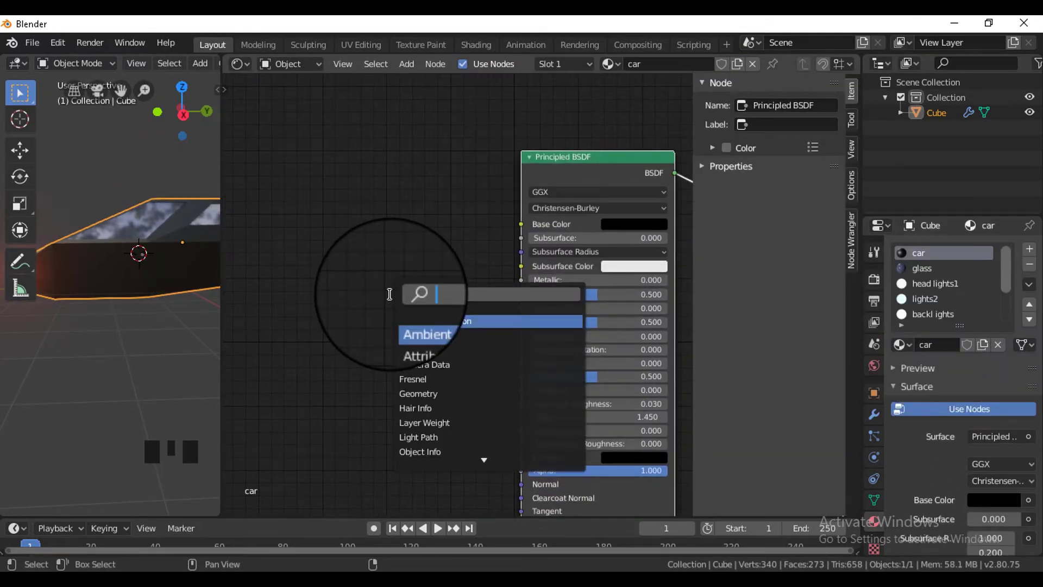
pyautogui.write('no')
pyautogui.press('Return')
pyautogui.click(275, 319)
pyautogui.scroll(3, 381, 383)
pyautogui.moveTo(381, 383); pyautogui.dragTo(410, 351, button='middle')
pyautogui.moveTo(370, 325); pyautogui.dragTo(567, 299)
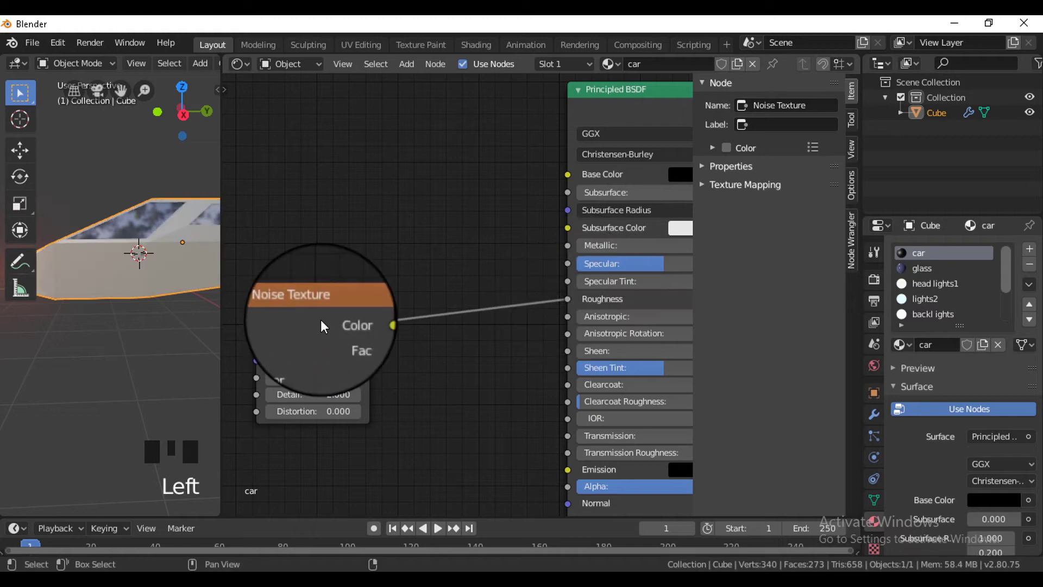
# - Add Mapping and Texture Coordinate nodes to the Noise Texture and place it closer to the shader
pyautogui.hotkey('ctrl', 't')
pyautogui.scroll(-1, 321, 315)
pyautogui.moveTo(322, 316); pyautogui.dragTo(372, 302)
pyautogui.scroll(6, 130, 282)
pyautogui.moveTo(102, 364); pyautogui.dragTo(117, 366, button='middle')
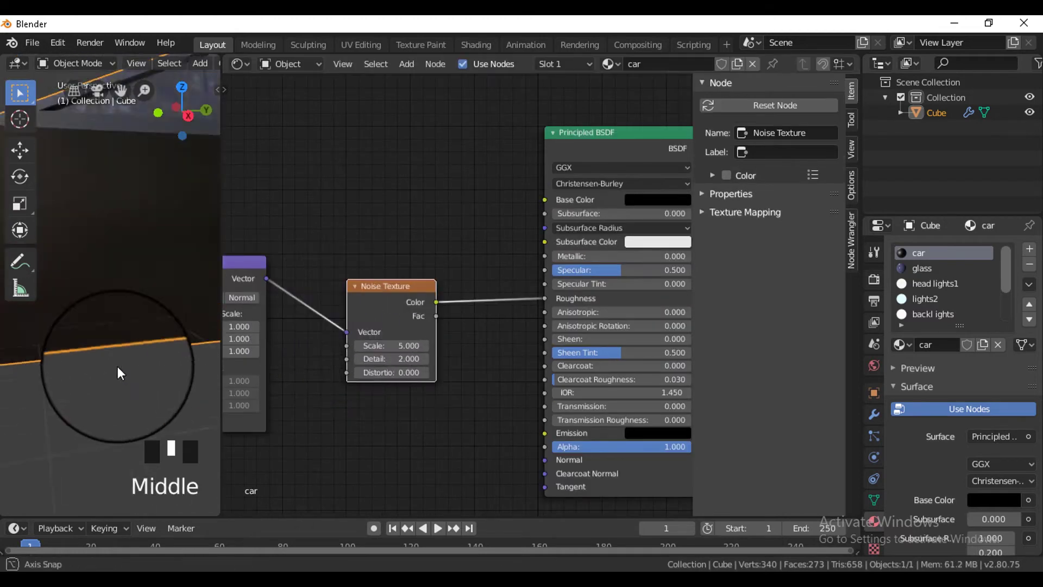
pyautogui.scroll(1, 380, 359)
# - Raise the Noise Texture detail to 16 and set its scale to 5
pyautogui.moveTo(405, 360); pyautogui.dragTo(567, 362)
pyautogui.moveTo(421, 375); pyautogui.dragTo(598, 360)
pyautogui.click(407, 359)
pyautogui.write('5')
pyautogui.press('Return')
# - Set the Mapping node's scale to 17 on X and Y and 2 on Z
pyautogui.moveTo(462, 435); pyautogui.dragTo(764, 413, button='middle')
pyautogui.moveTo(478, 312); pyautogui.dragTo(561, 317)
pyautogui.click(484, 329)
pyautogui.write('1')
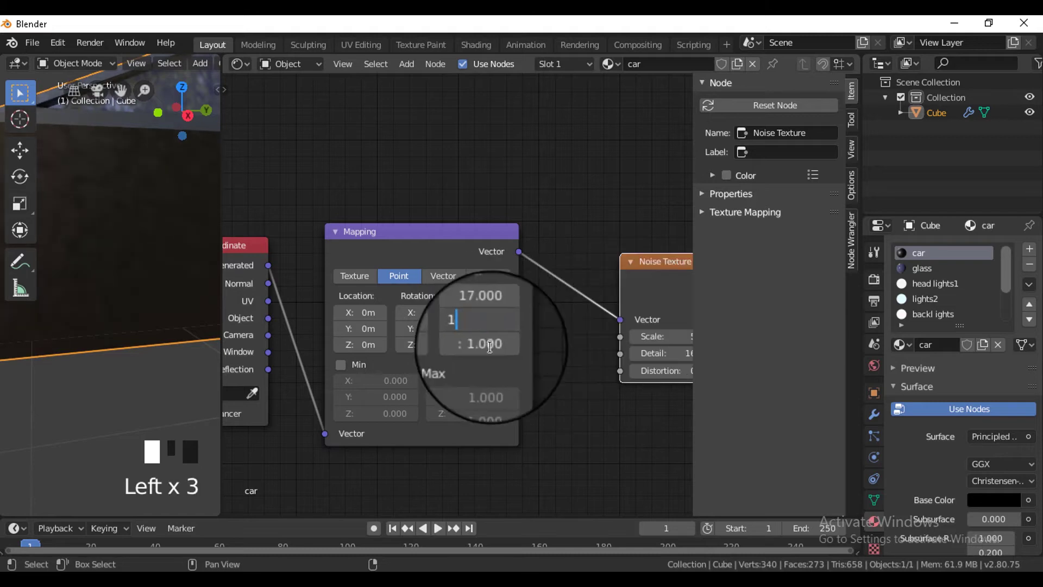
pyautogui.click(562, 372)
# - Set the Noise Texture to scale 15.5, detail 15.9 and distortion 5.2
pyautogui.scroll(-5, 181, 342)
pyautogui.scroll(4, 182, 343)
pyautogui.moveTo(182, 343); pyautogui.dragTo(151, 401, button='middle')
pyautogui.moveTo(598, 337); pyautogui.dragTo(543, 353, button='middle')
pyautogui.moveTo(622, 353); pyautogui.dragTo(731, 352)
pyautogui.moveTo(163, 402); pyautogui.dragTo(175, 450, button='middle')
pyautogui.click(628, 374)
# - Open the Mapping node's X scale for editing and restore the full-size 3D viewport
pyautogui.click(432, 329)
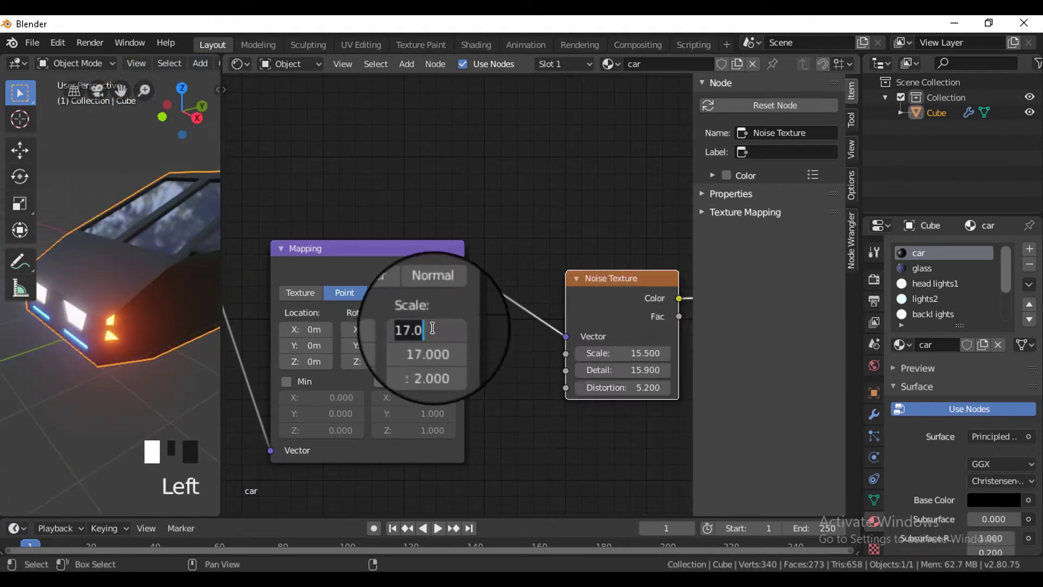
pyautogui.moveTo(164, 380); pyautogui.dragTo(166, 356, button='middle')
pyautogui.moveTo(398, 466); pyautogui.dragTo(554, 437, button='middle')
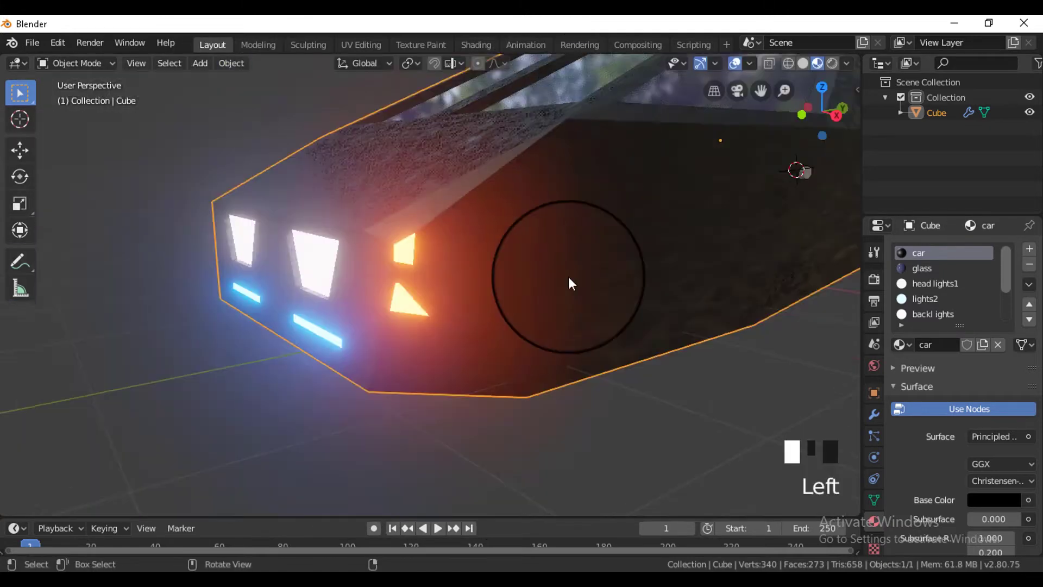
# - Scale the inset face on the side panel below the rear window down along Z
pyautogui.moveTo(568, 276); pyautogui.dragTo(551, 413, button='middle')
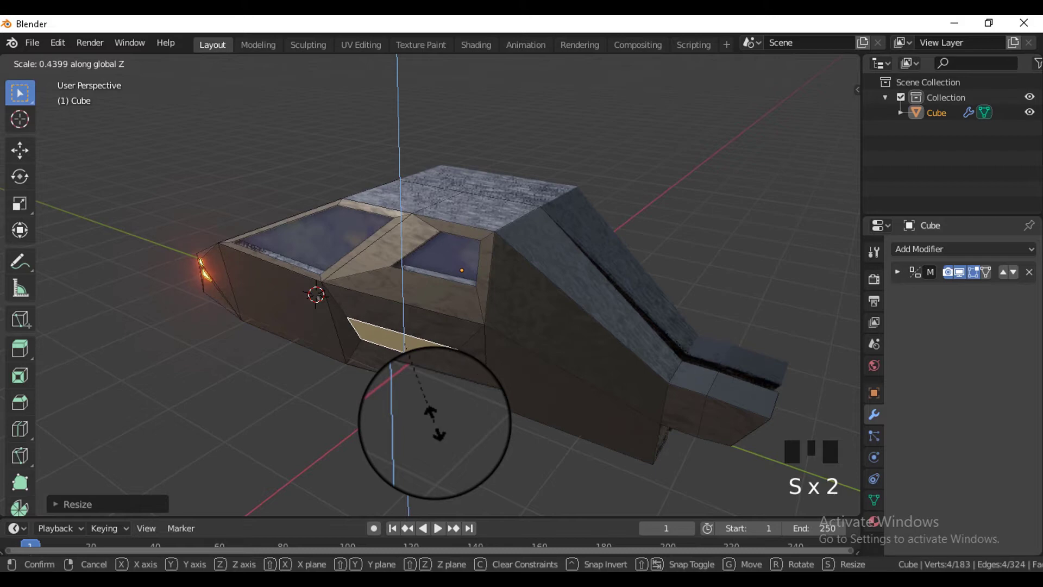
pyautogui.click(454, 444)
pyautogui.press('s')
pyautogui.press('z')
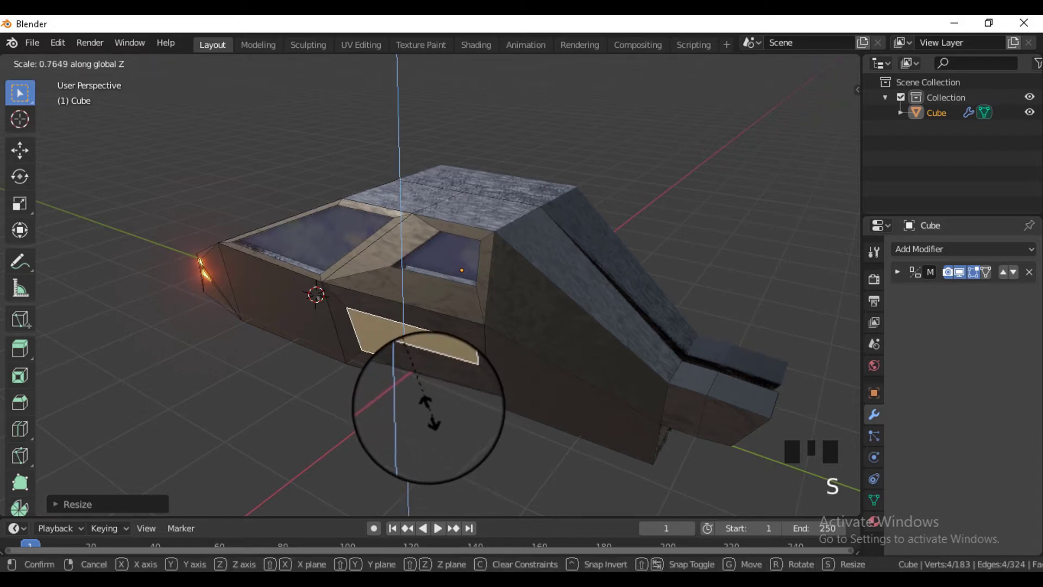
pyautogui.click(419, 379)
# - Rotate the inset side face about Y and extrude it outward to form a wing
pyautogui.moveTo(577, 351); pyautogui.dragTo(536, 353, button='middle')
pyautogui.scroll(2, 572, 311)
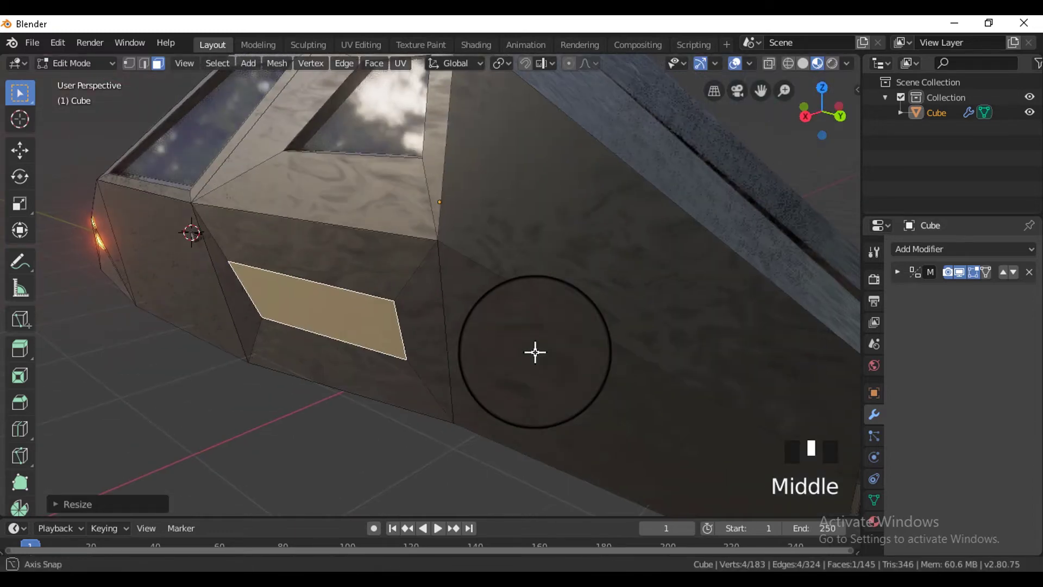
pyautogui.press('r')
pyautogui.press('y')
pyautogui.press('e')
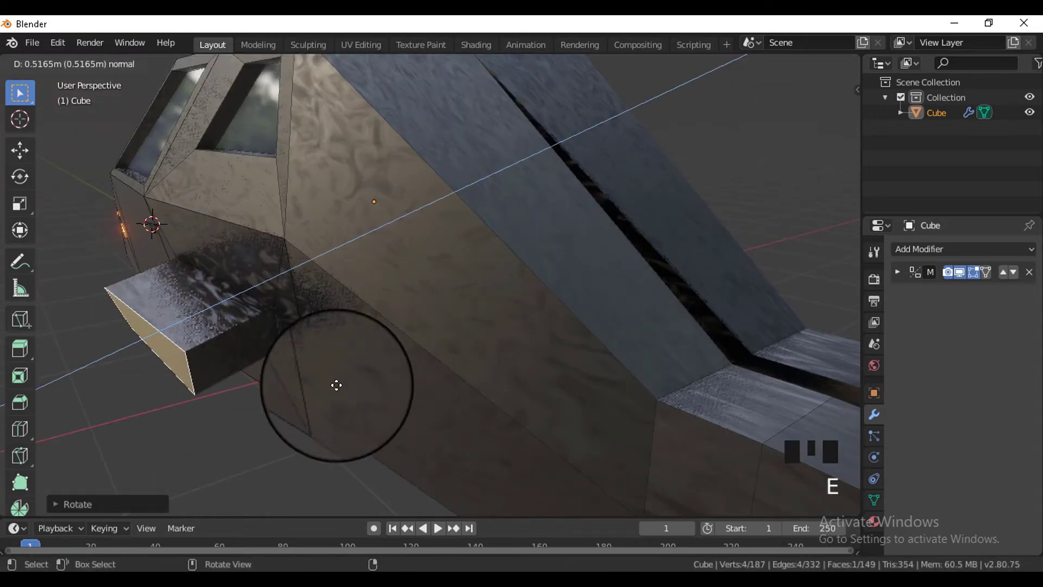
pyautogui.click(275, 389)
# - Flatten the wing's end face along Z and reposition it
pyautogui.moveTo(275, 389); pyautogui.dragTo(447, 398, button='middle')
pyautogui.scroll(-3, 689, 373)
pyautogui.press('s')
pyautogui.press('z')
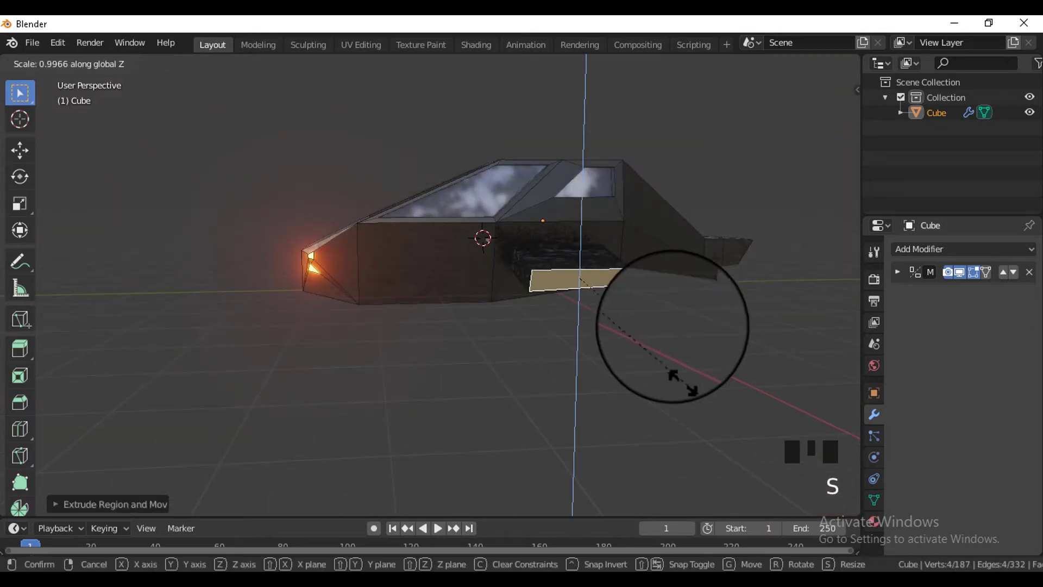
pyautogui.click(601, 319)
pyautogui.moveTo(601, 319); pyautogui.dragTo(505, 386, button='middle')
pyautogui.press('g')
pyautogui.click(417, 379)
# - Move the wing's end face along Z and shift it rearward along Y
pyautogui.press('g')
pyautogui.press('z')
pyautogui.click(662, 329)
pyautogui.press('g')
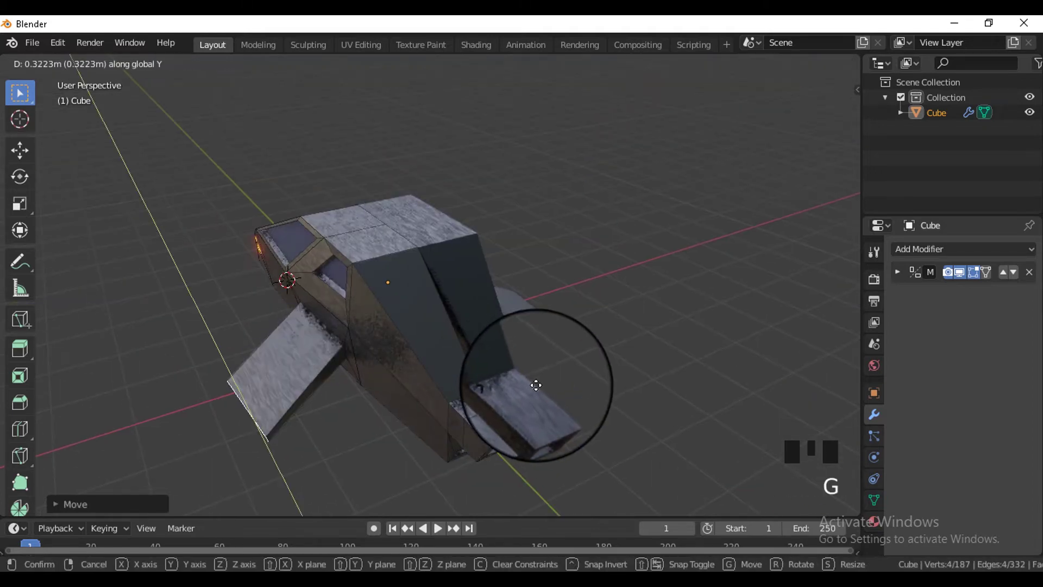
pyautogui.press('g')
pyautogui.click(496, 359)
# - Adjust the wing tip's height along Z and extend it farther outward from the body
pyautogui.moveTo(496, 359); pyautogui.dragTo(461, 309, button='middle')
pyautogui.press('g')
pyautogui.press('z')
pyautogui.click(482, 312)
pyautogui.press('g')
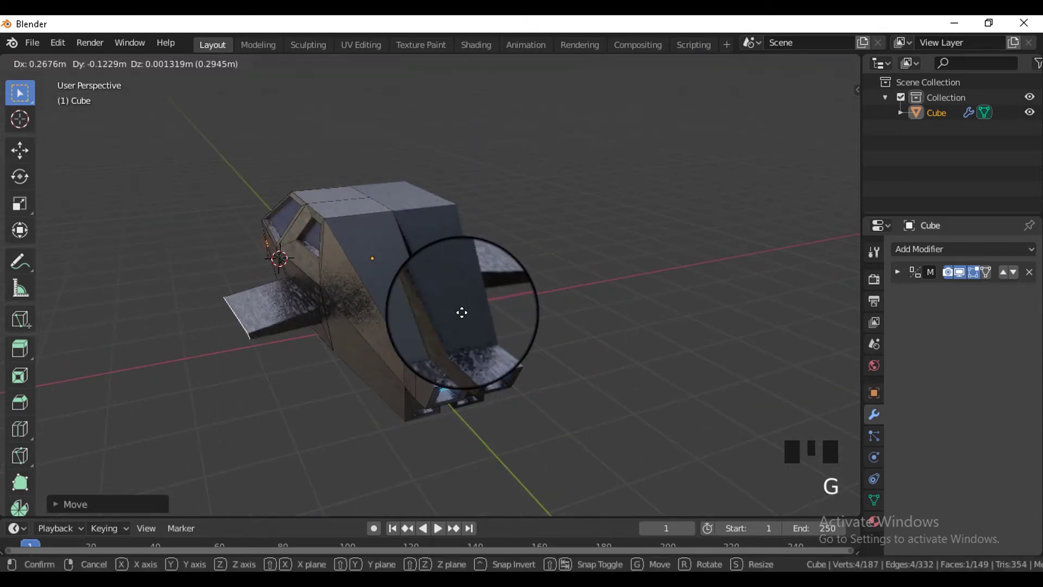
pyautogui.click(406, 326)
# - Extrude the wing's front edge face in place, scale the new face down and reposition it
pyautogui.moveTo(601, 326)
pyautogui.mouseDown(button='middle')
pyautogui.moveTo(750, 291)
pyautogui.moveTo(686, 295)
pyautogui.moveTo(619, 235)
pyautogui.moveTo(584, 266)
pyautogui.moveTo(578, 249)
pyautogui.moveTo(529, 302)
pyautogui.moveTo(602, 329)
pyautogui.mouseUp(button='middle')
pyautogui.click(584, 265)
pyautogui.press('s')
pyautogui.click(384, 303)
pyautogui.press('g')
pyautogui.press('x')
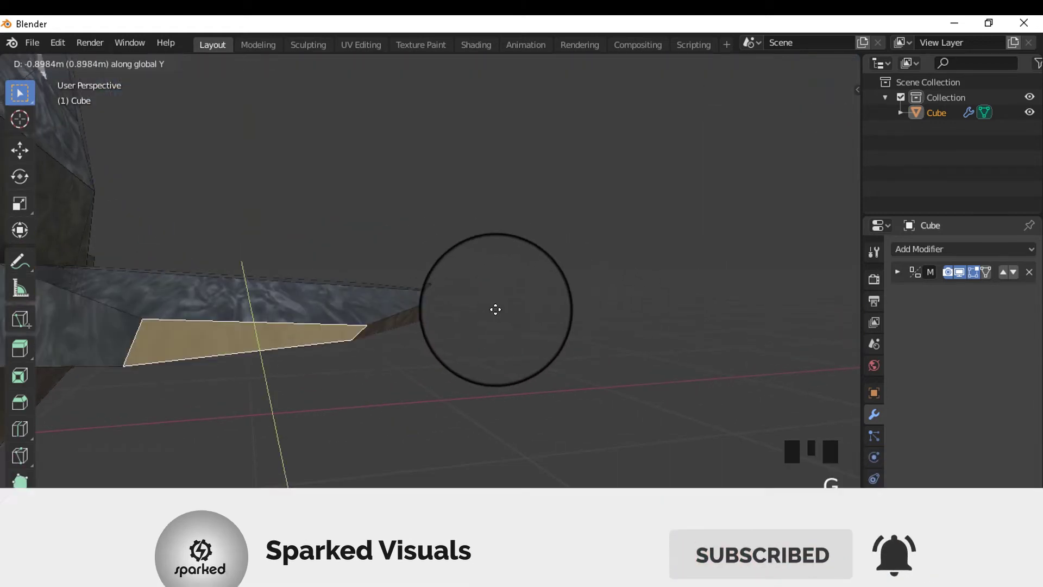
pyautogui.click(486, 304)
pyautogui.scroll(-7, 590, 326)
pyautogui.scroll(1, 651, 331)
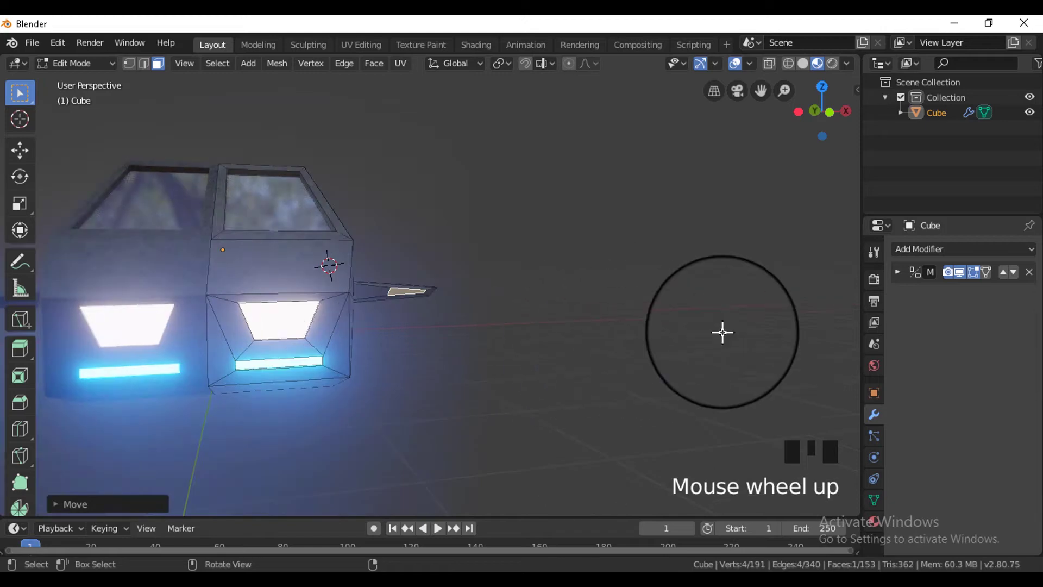
# - Assign the backl ights material to the small inset face on the wing's front edge and return to Object Mode
pyautogui.scroll(-2, 614, 427)
pyautogui.click(874, 520)
pyautogui.click(933, 314)
pyautogui.click(914, 363)
pyautogui.press('Tab')
pyautogui.moveTo(598, 302); pyautogui.dragTo(564, 396, button='middle')
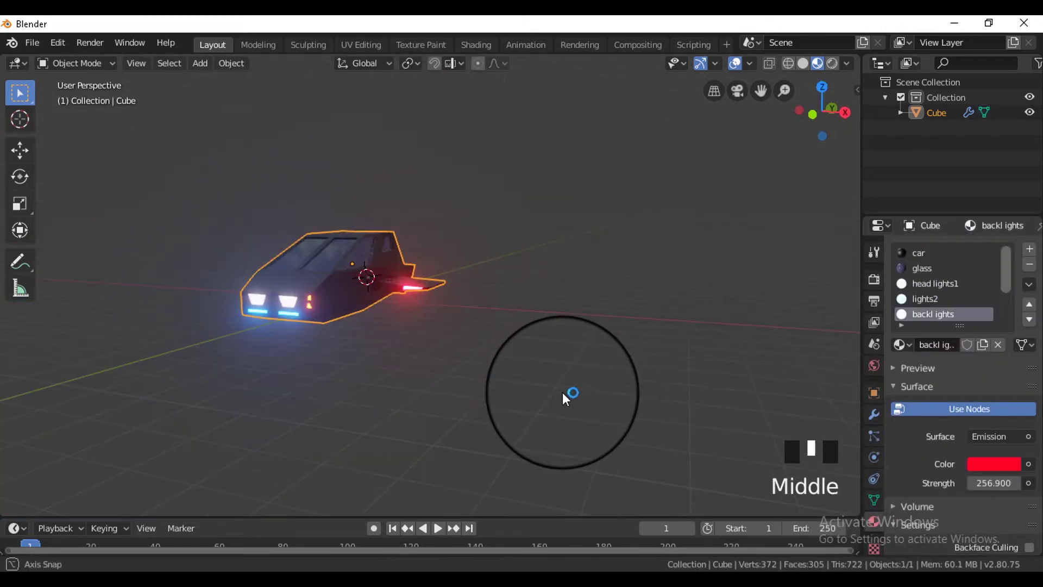
pyautogui.press('g')
pyautogui.press('g')
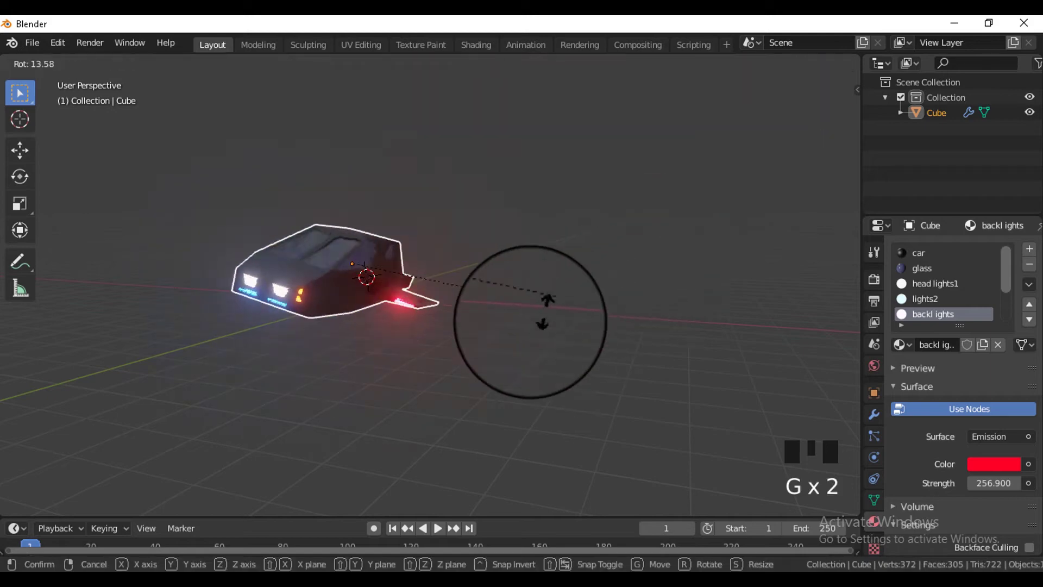
pyautogui.press('g')
pyautogui.press('g')
# - Duplicate the vehicle beside the original and give the copy a Cast modifier with the Cylinder shape
pyautogui.hotkey('shift', 'd')
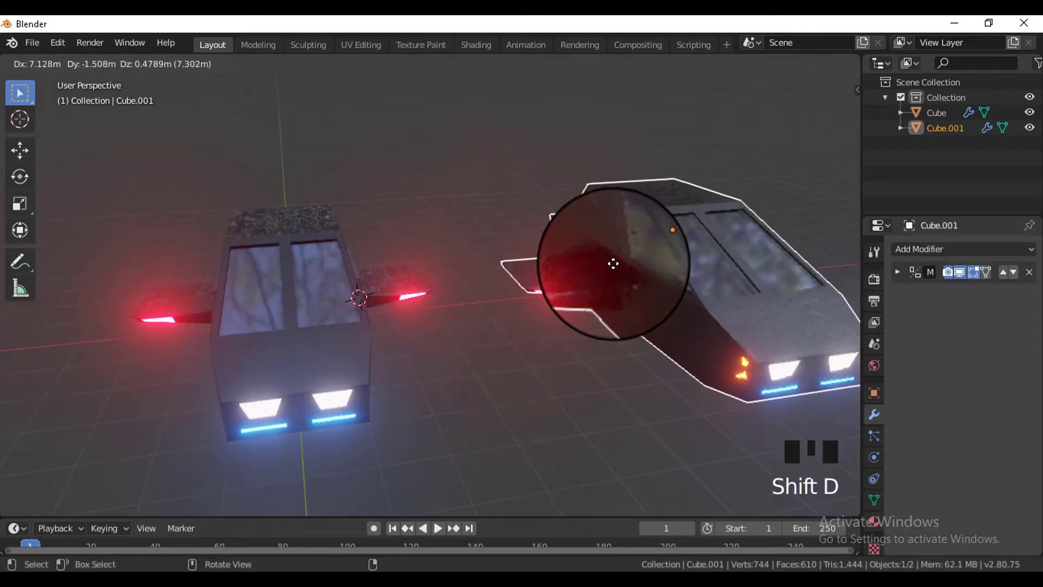
pyautogui.click(578, 266)
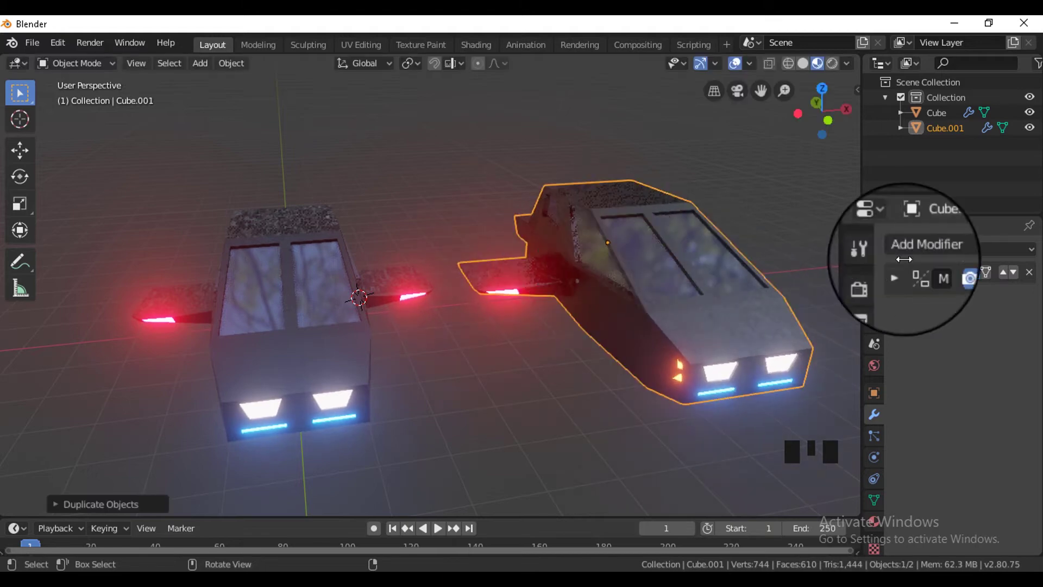
pyautogui.click(940, 249)
pyautogui.click(864, 299)
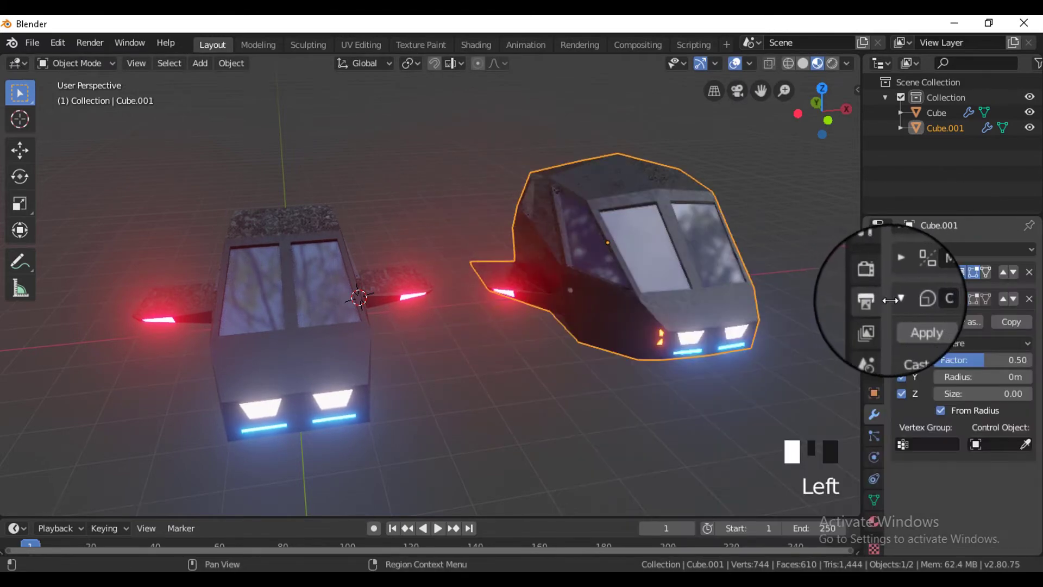
pyautogui.moveTo(968, 338); pyautogui.dragTo(963, 380)
pyautogui.moveTo(661, 370); pyautogui.dragTo(590, 412, button='middle')
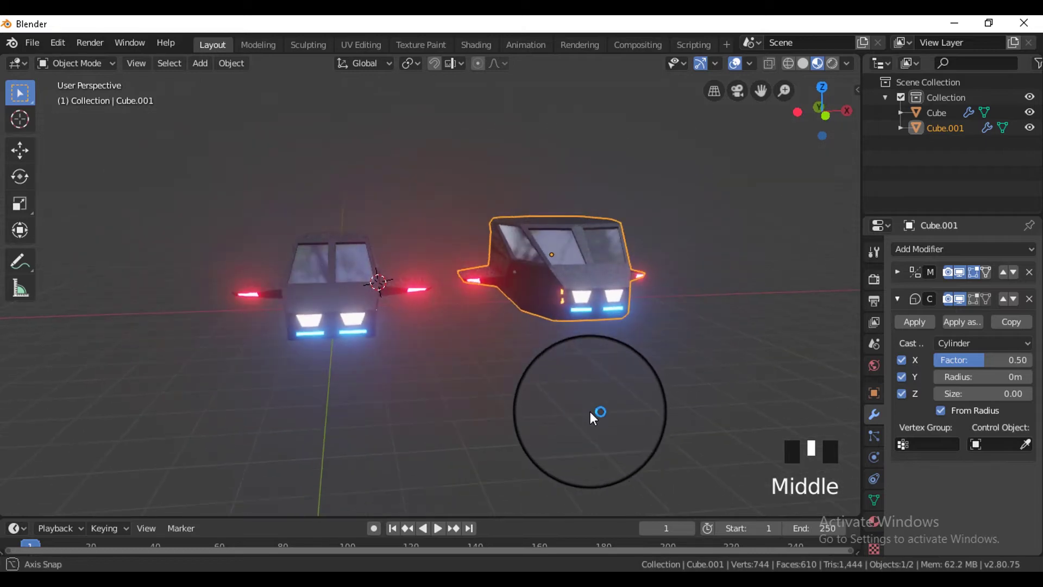
# - Move the cylinder-cast copy about 13 m along negative X to the opposite side of the original vehicle
pyautogui.click(606, 273)
pyautogui.press('g')
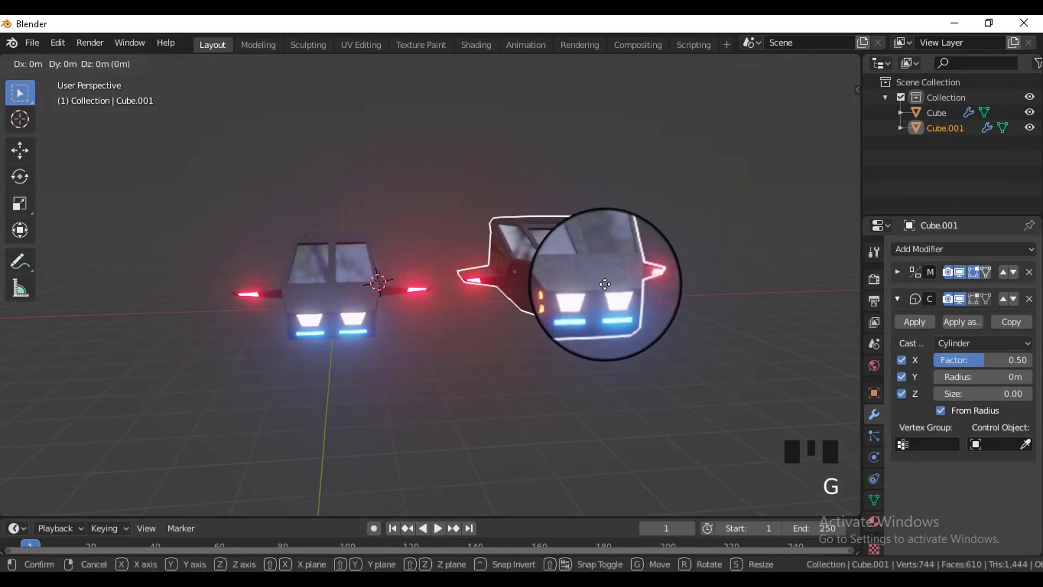
pyautogui.click(606, 281)
pyautogui.moveTo(839, 421); pyautogui.dragTo(520, 440, button='middle')
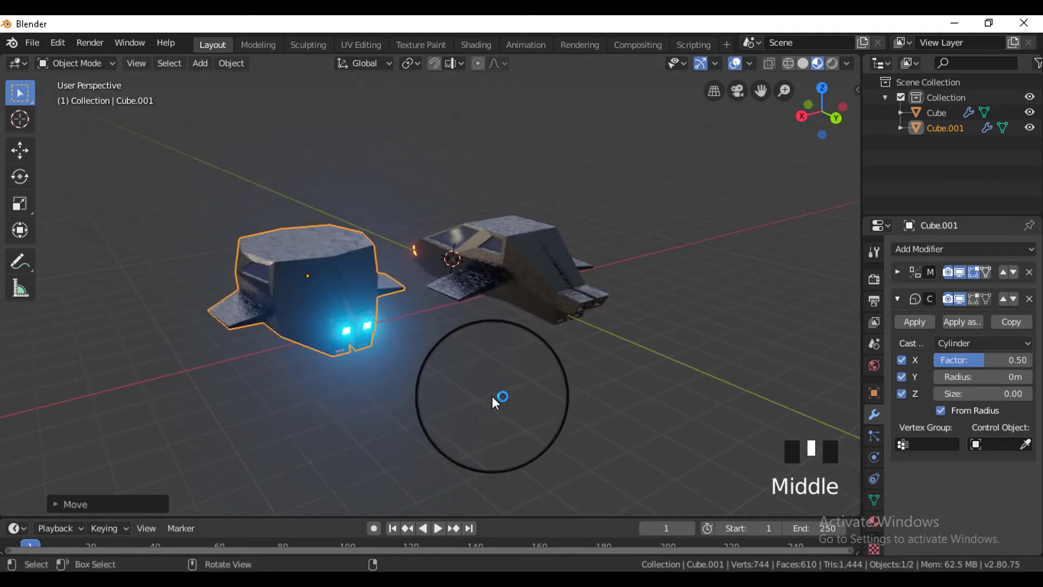
pyautogui.scroll(-2, 596, 395)
pyautogui.moveTo(595, 392); pyautogui.dragTo(31, 385, button='middle')
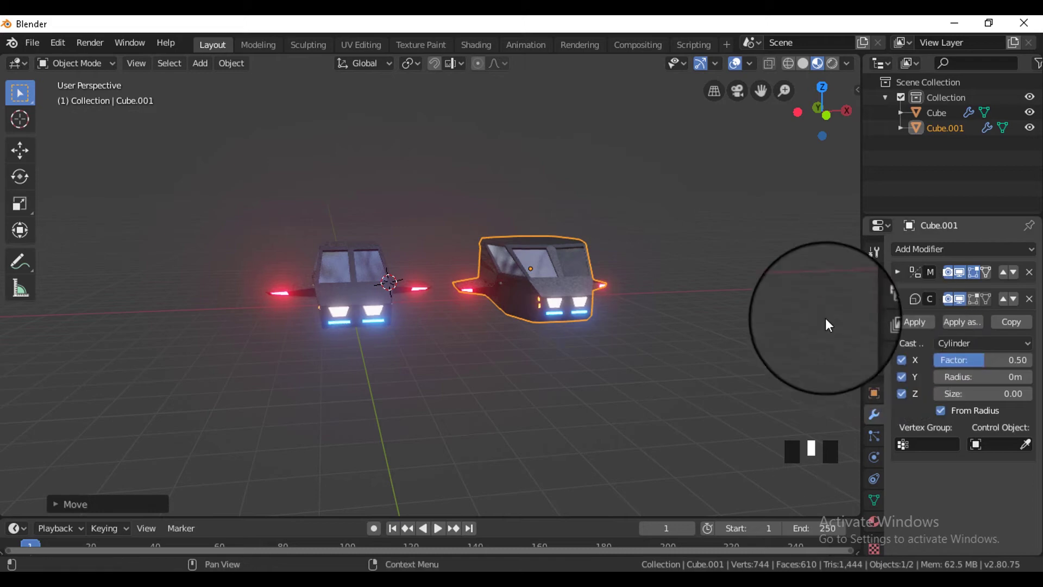
pyautogui.press('g')
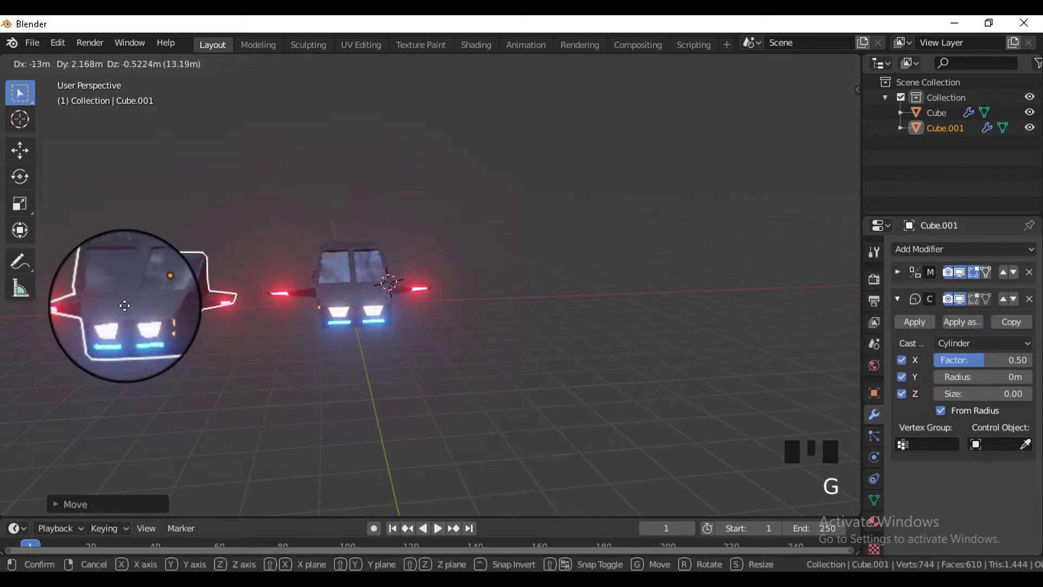
# - Duplicate the cast vehicle to the free side of the original and set the new copy's Cast factor to -0.11
pyautogui.hotkey('shift', 'd')
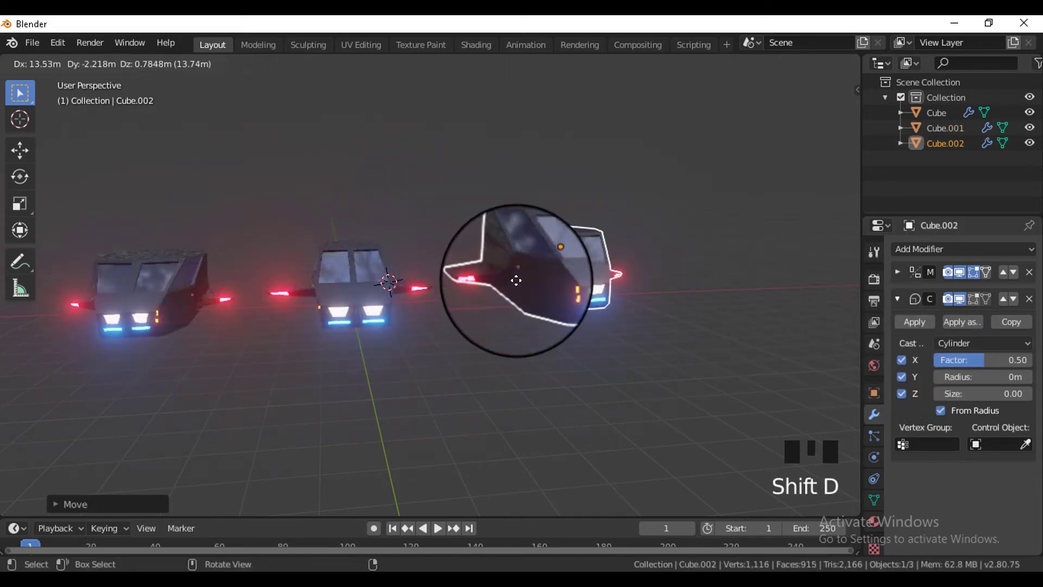
pyautogui.click(538, 280)
pyautogui.moveTo(954, 361); pyautogui.dragTo(972, 361)
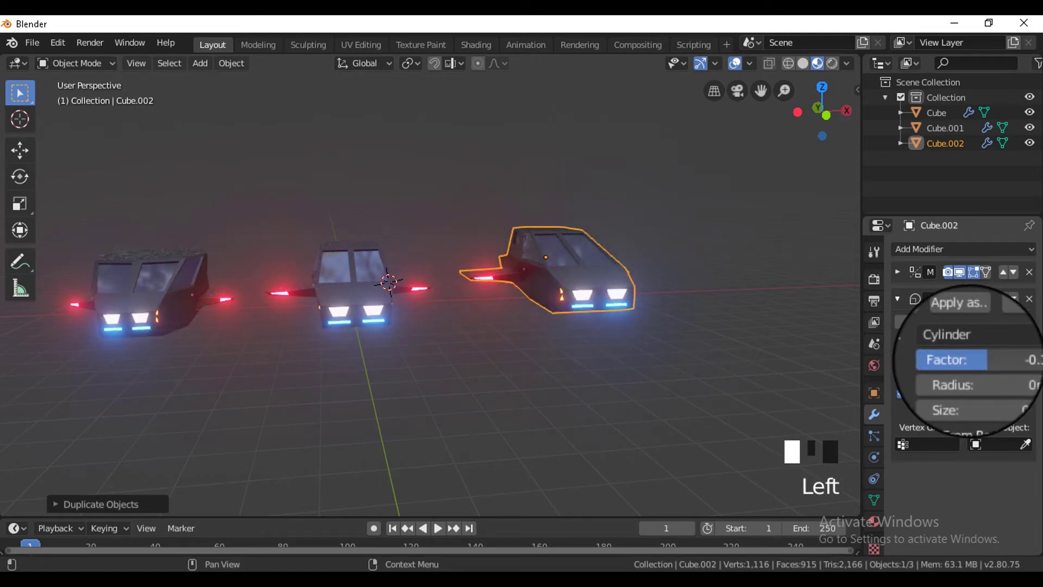
pyautogui.moveTo(674, 341); pyautogui.dragTo(553, 395, button='middle')
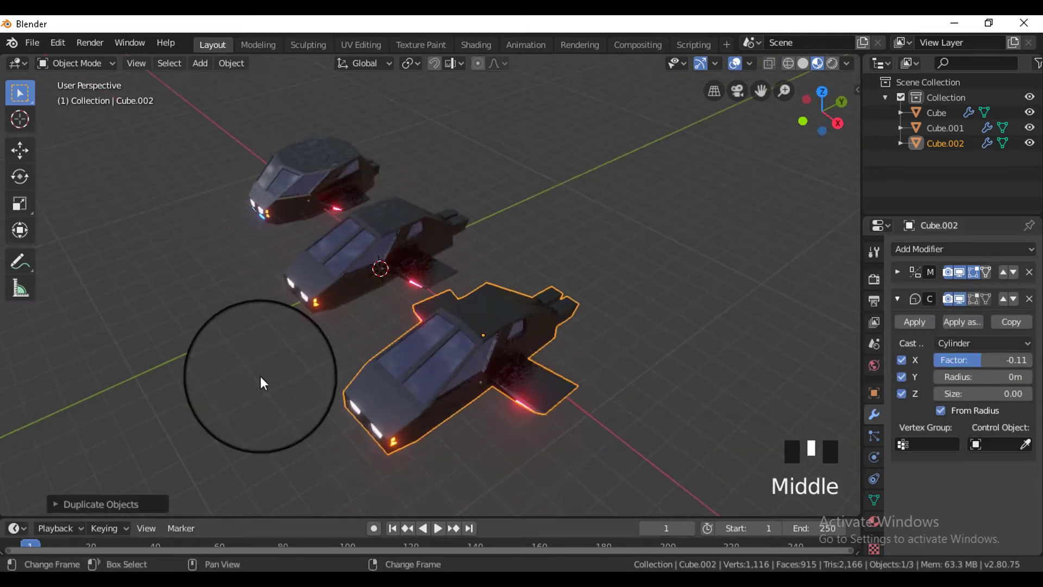
# - Examine the three vehicle variants from several angles and compare their shapes
pyautogui.press('Tab')
pyautogui.press('Tab')
pyautogui.moveTo(548, 341); pyautogui.dragTo(606, 288, button='middle')
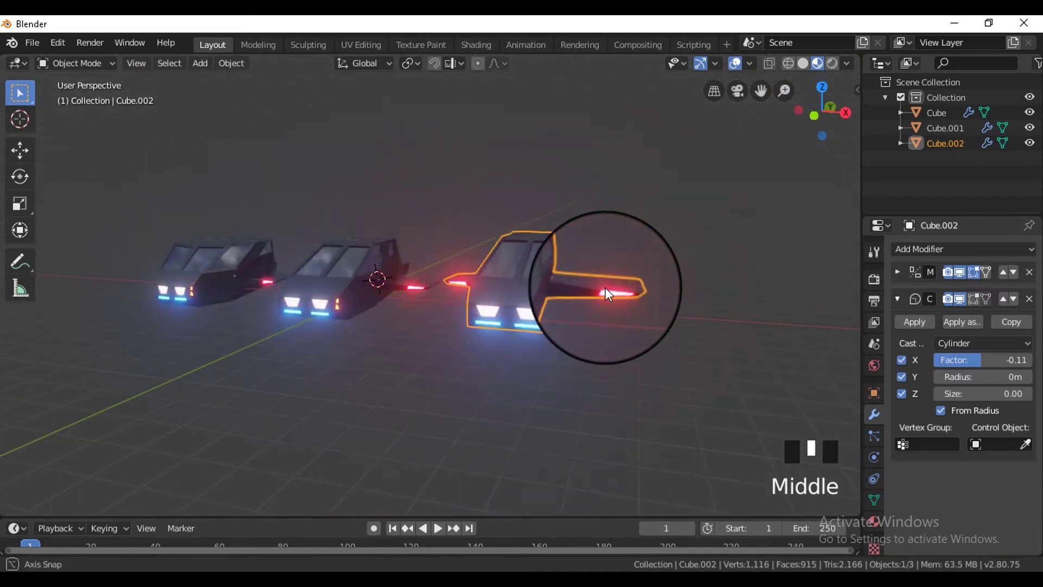
pyautogui.click(538, 302)
pyautogui.moveTo(462, 327); pyautogui.dragTo(268, 311, button='middle')
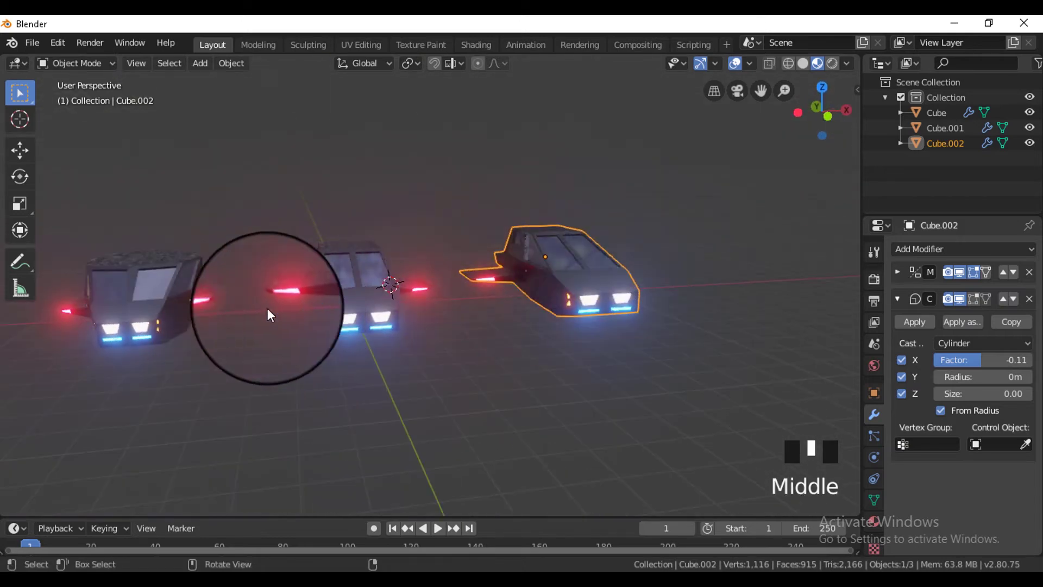
pyautogui.click(161, 266)
pyautogui.click(327, 290)
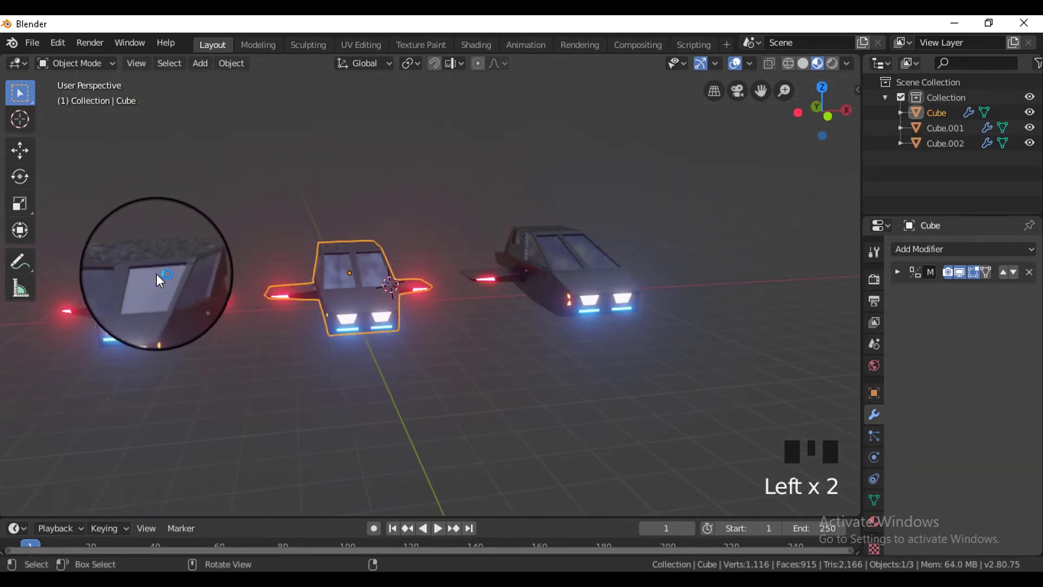
# - Select the rounded vehicle with the 0.50 Cast factor and raise it along Z
pyautogui.click(157, 276)
pyautogui.moveTo(359, 365)
pyautogui.mouseDown(button='middle')
pyautogui.moveTo(373, 403)
pyautogui.moveTo(521, 351)
pyautogui.moveTo(587, 367)
pyautogui.moveTo(311, 383)
pyautogui.moveTo(529, 325)
pyautogui.moveTo(552, 331)
pyautogui.moveTo(504, 354)
pyautogui.moveTo(344, 369)
pyautogui.mouseUp(button='middle')
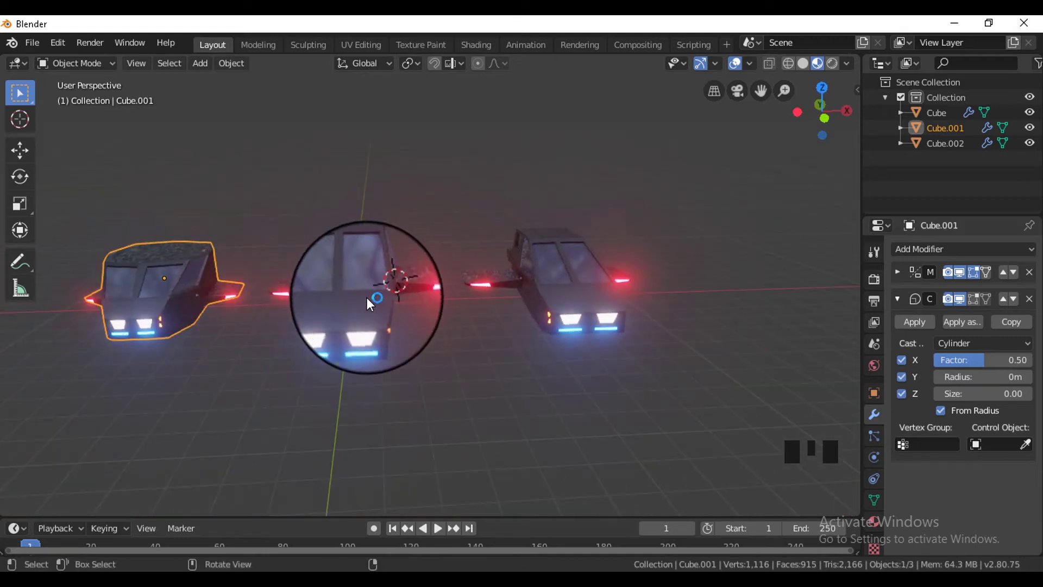
pyautogui.press('g')
pyautogui.rightClick(371, 255)
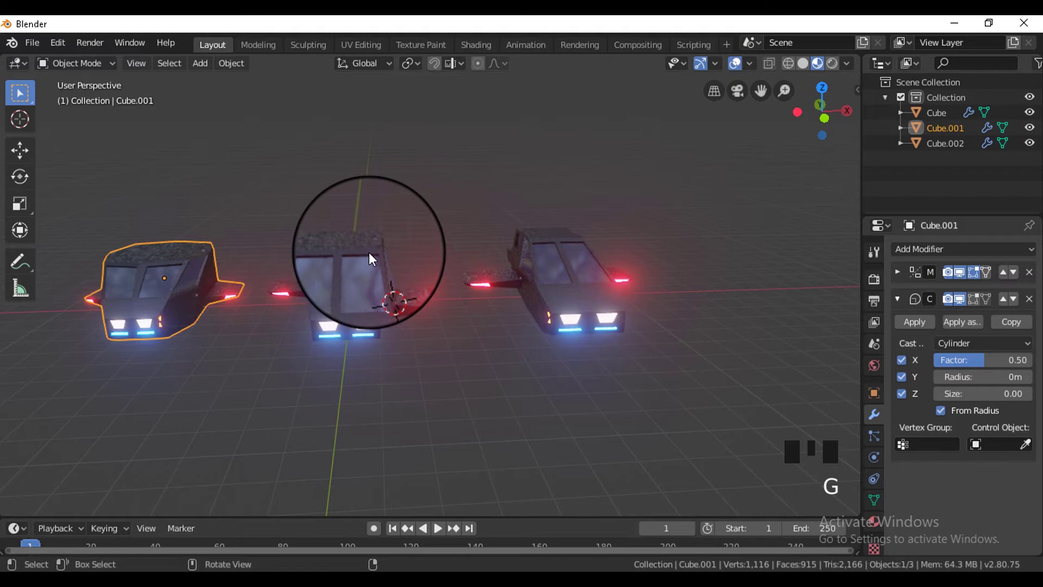
pyautogui.press('g')
pyautogui.press('z')
pyautogui.click(385, 189)
# - Rotate the raised rounded vehicle with free trackball and view-plane rotations
pyautogui.press('r')
pyautogui.press('r')
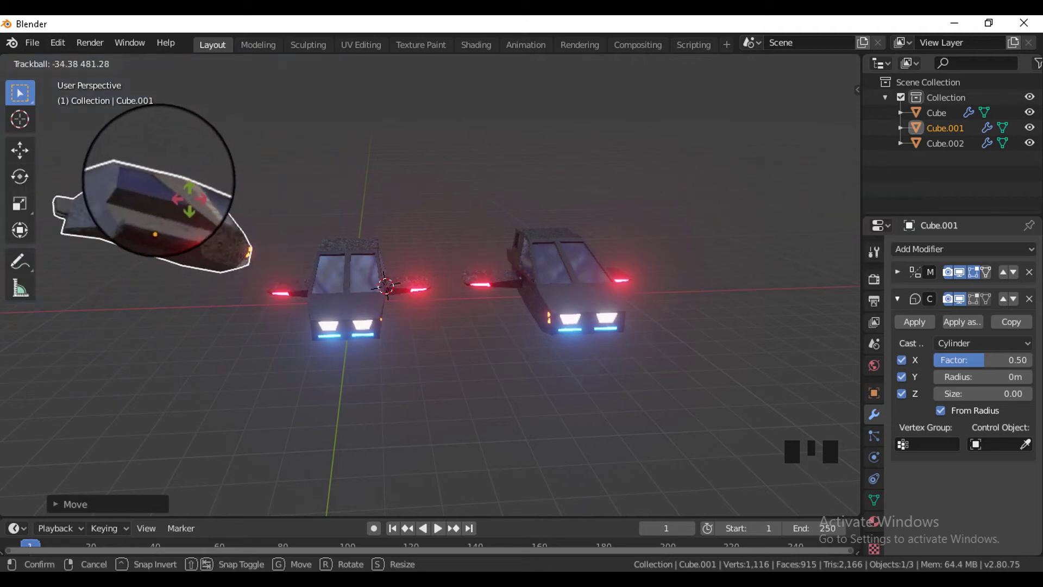
pyautogui.click(44, 196)
pyautogui.keyDown('shift'); pyautogui.moveTo(341, 186); pyautogui.dragTo(555, 240, button='middle'); pyautogui.keyUp('shift')
pyautogui.scroll(2, 446, 193)
pyautogui.click(347, 157)
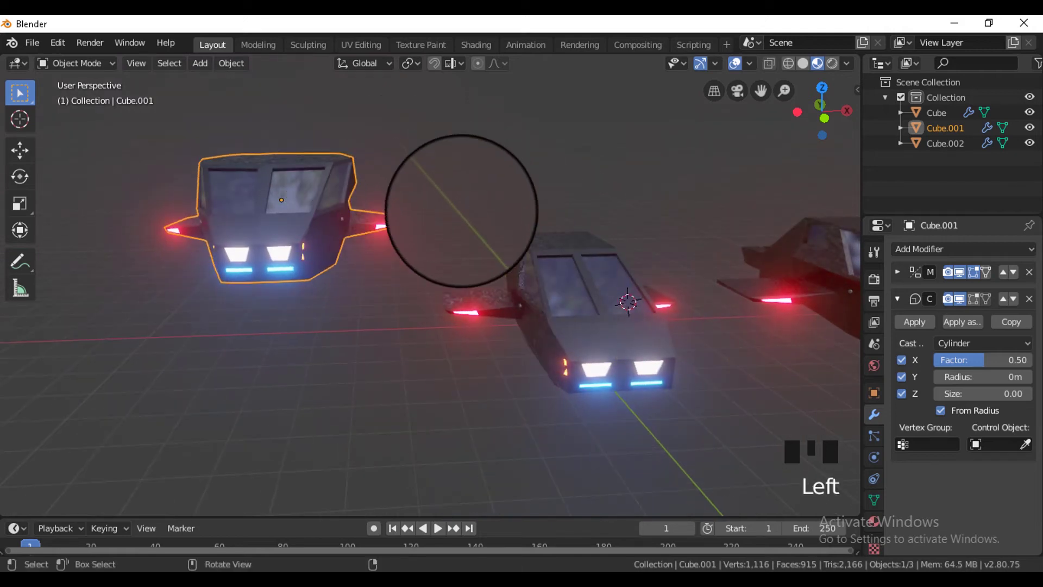
pyautogui.press('r')
pyautogui.click(471, 205)
# - Adjust the rounded vehicle's height along Z
pyautogui.press('g')
pyautogui.press('z')
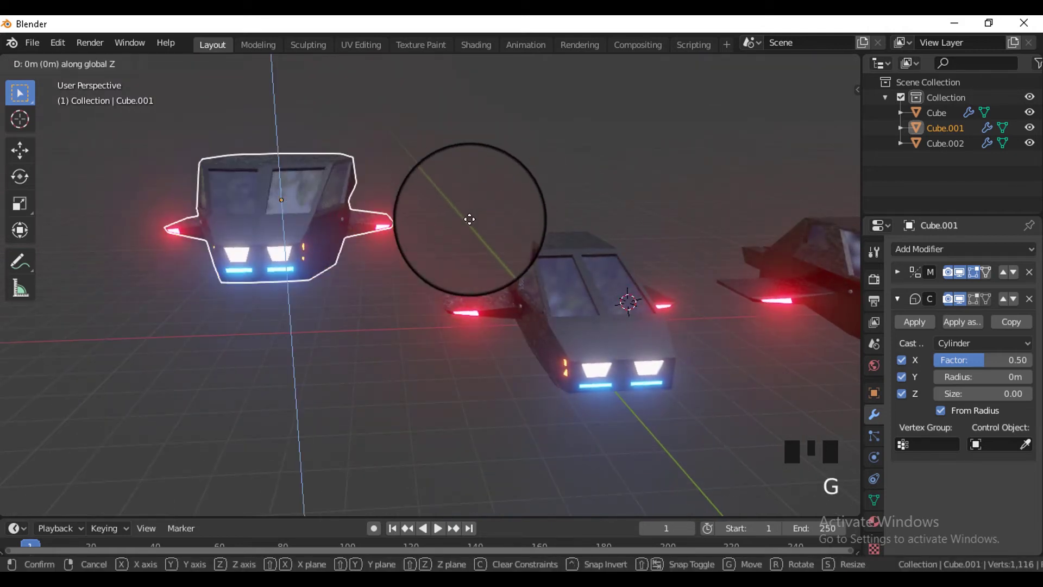
pyautogui.click(607, 321)
# - Inspect the windows and nose of the vehicle with the -0.11 Cast factor up close
pyautogui.moveTo(608, 320); pyautogui.dragTo(542, 291, button='middle')
pyautogui.scroll(-2, 496, 291)
pyautogui.click(541, 283)
pyautogui.moveTo(579, 320)
pyautogui.mouseDown(button='middle')
pyautogui.moveTo(597, 344)
pyautogui.moveTo(569, 325)
pyautogui.moveTo(584, 326)
pyautogui.mouseUp(button='middle')
pyautogui.scroll(2, 580, 328)
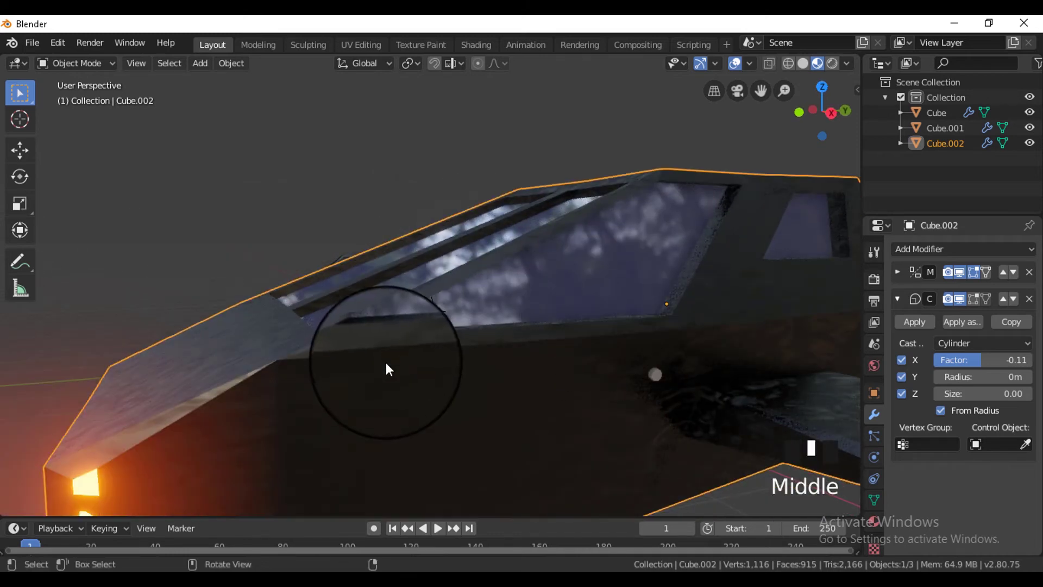
pyautogui.scroll(-3, 434, 364)
pyautogui.moveTo(454, 384); pyautogui.dragTo(350, 279, button='middle')
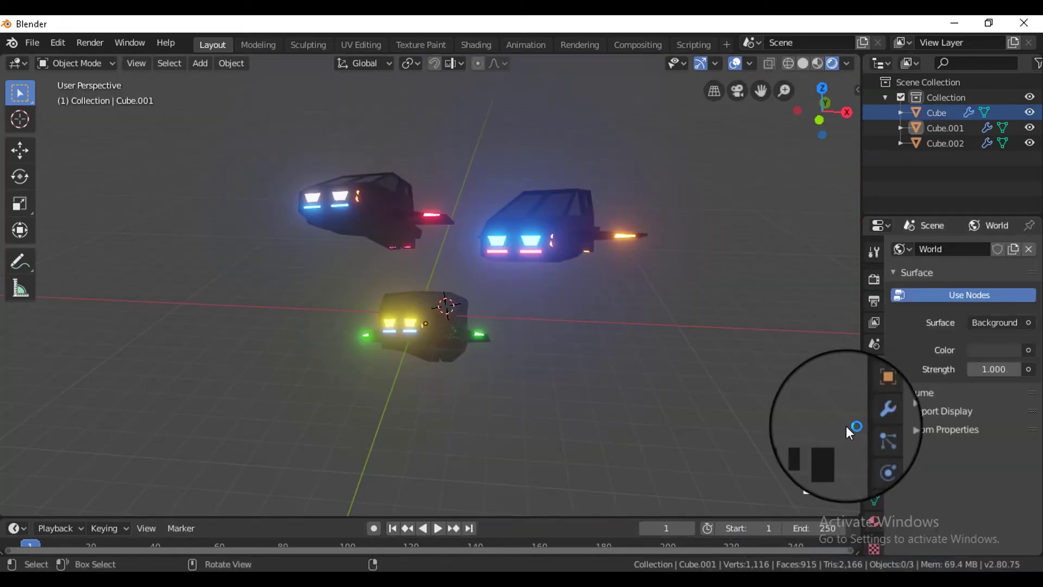
# - Set the World background colour to use an Environment Texture
pyautogui.click(1028, 350)
pyautogui.click(728, 217)
pyautogui.click(994, 350)
pyautogui.click(644, 182)
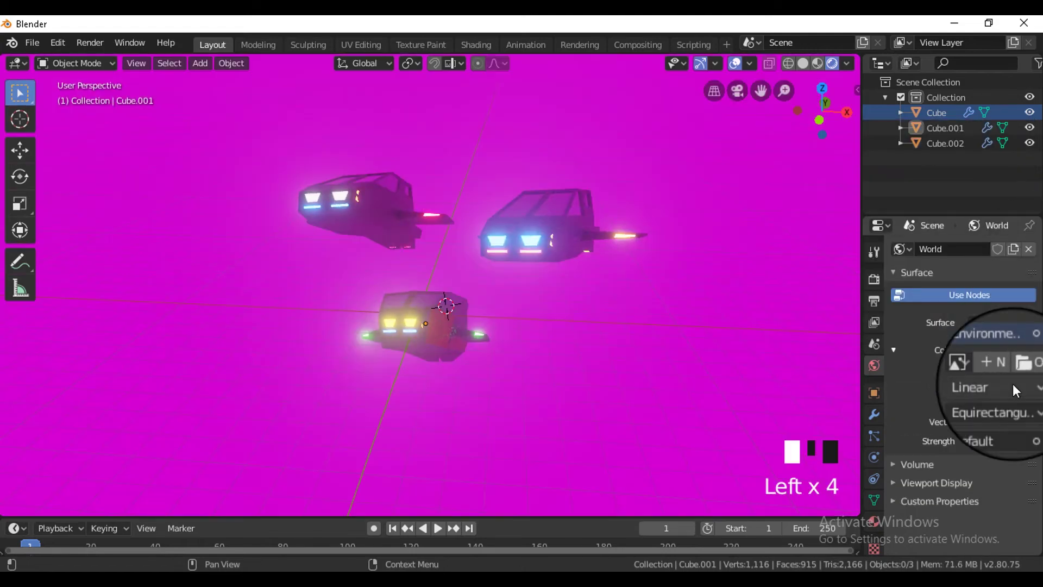
# - Browse for the environment image with thumbnails shown, going to the hdri folder inside obj files
pyautogui.click(1021, 369)
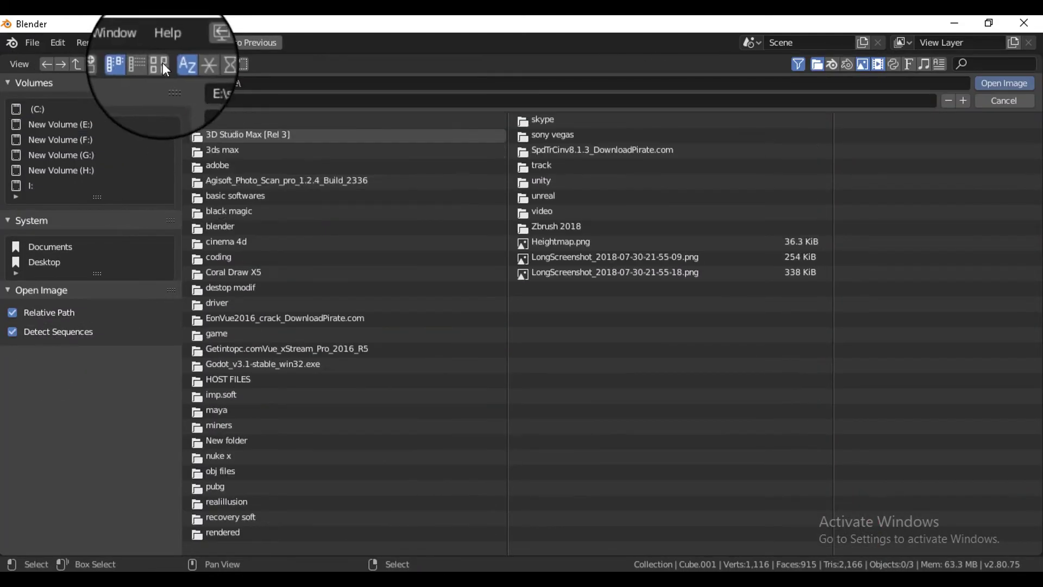
pyautogui.click(160, 64)
pyautogui.doubleClick(475, 443)
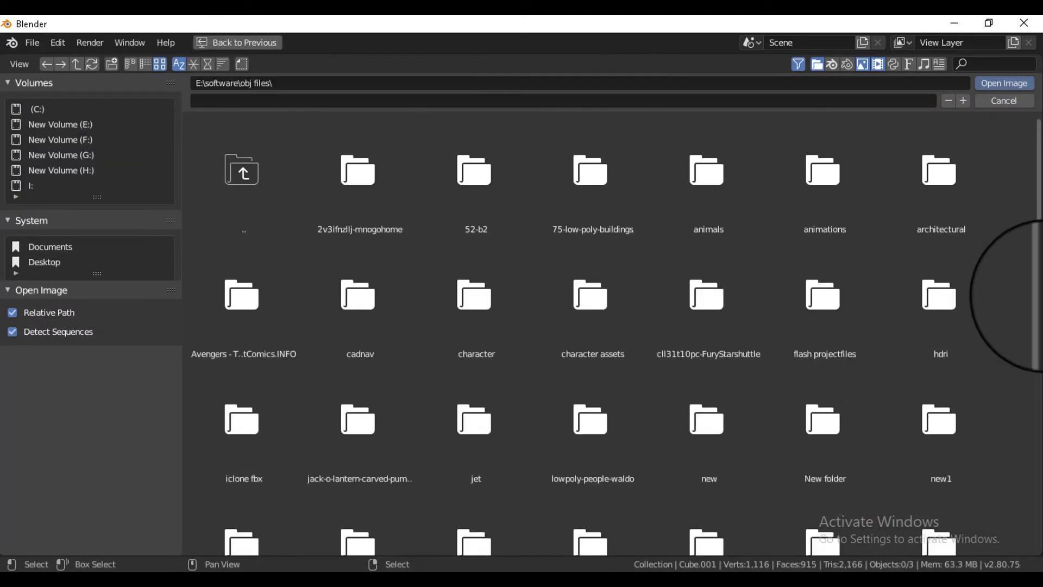
pyautogui.doubleClick(940, 304)
pyautogui.click(445, 188)
pyautogui.press('BackSpace')
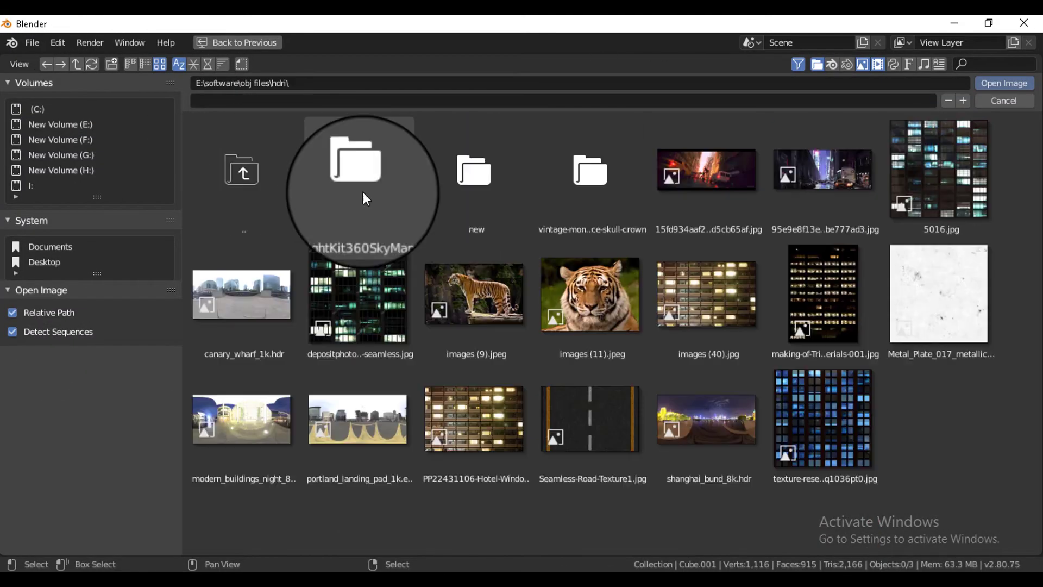
# - Load the Sky_Mirror image from the 360 sky map folder as the World environment texture
pyautogui.click(363, 191)
pyautogui.click(380, 185)
pyautogui.click(393, 180)
pyautogui.click(540, 181)
pyautogui.click(576, 157)
pyautogui.doubleClick(576, 158)
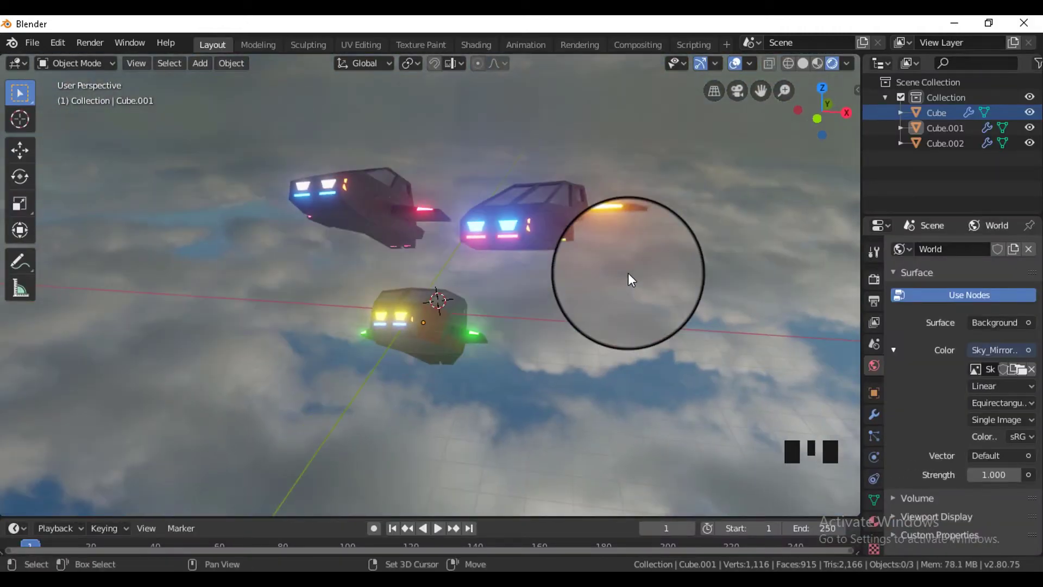
# - Add a camera, align it to the current view and fly it so that it frames all three vehicles
pyautogui.hotkey('shift', 'a')
pyautogui.click(555, 464)
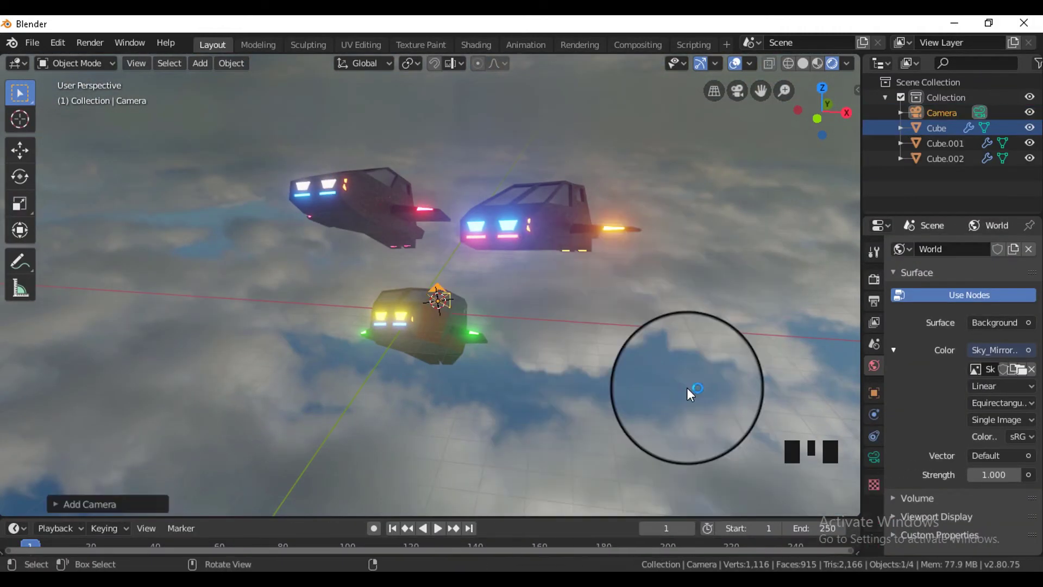
pyautogui.press('ctrl+alt+KP_0')
pyautogui.hotkey('shift', 'f')
pyautogui.hotkey('shift', 'f')
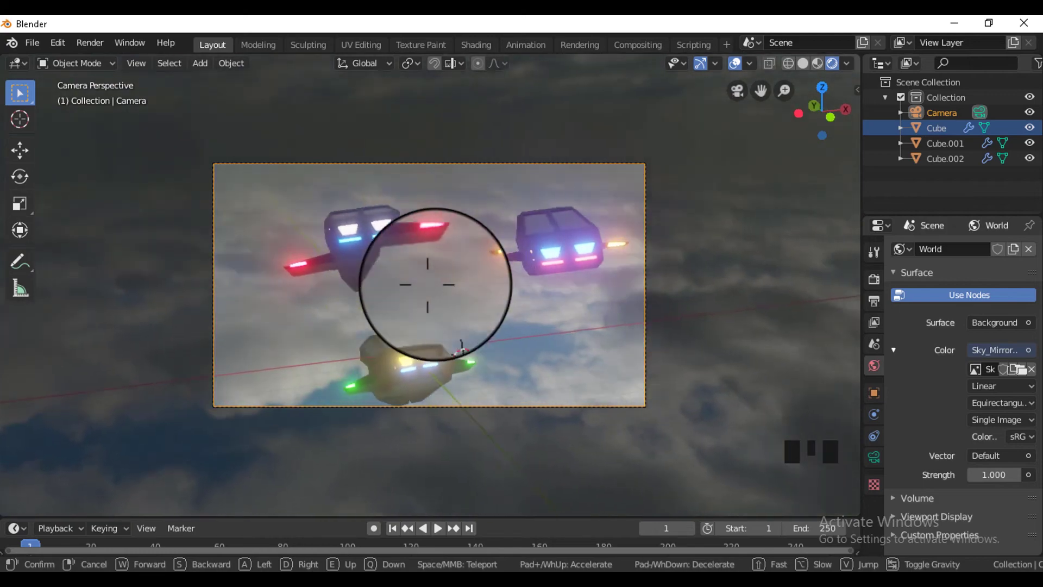
pyautogui.click(430, 284)
pyautogui.click(878, 457)
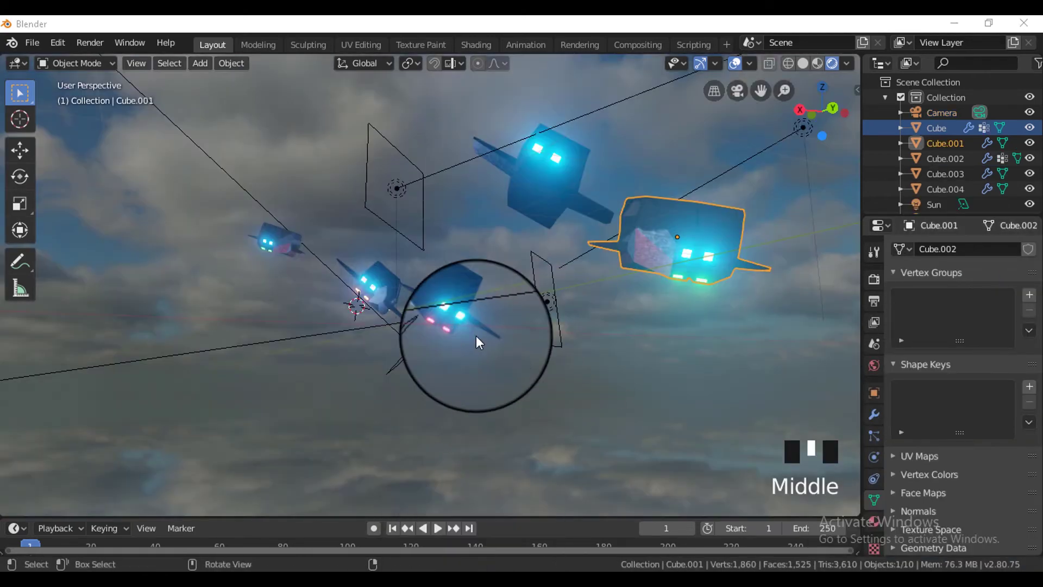
# - Check the two neighbouring vehicles from behind, viewing each one's mesh and vertex groups in Edit Mode
pyautogui.scroll(3, 478, 344)
pyautogui.moveTo(477, 344)
pyautogui.mouseDown(button='middle')
pyautogui.moveTo(522, 357)
pyautogui.moveTo(494, 333)
pyautogui.mouseUp(button='middle')
pyautogui.click(494, 333)
pyautogui.press('Tab')
pyautogui.press('Tab')
pyautogui.click(324, 307)
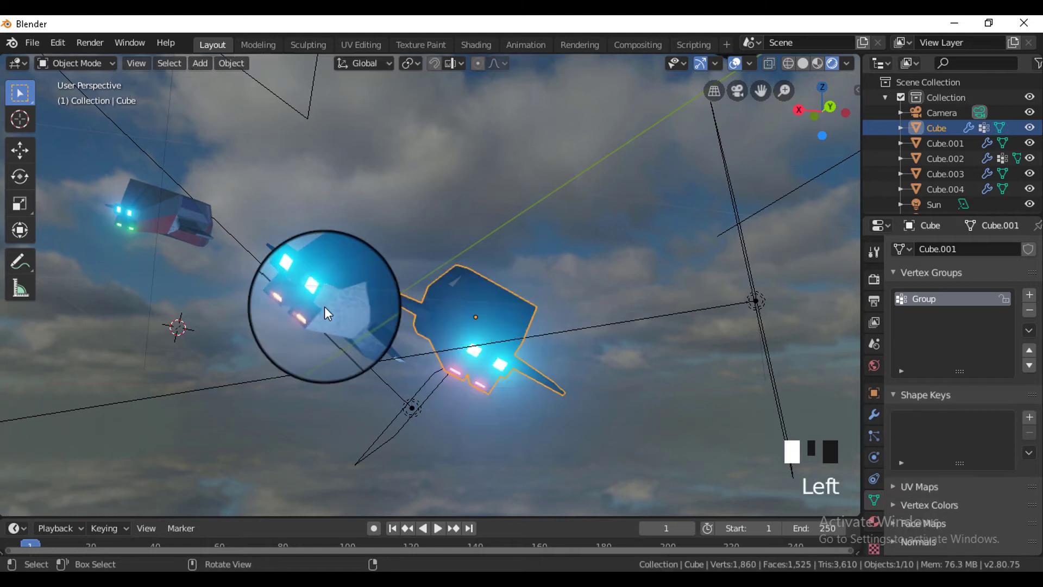
pyautogui.press('Tab')
pyautogui.press('Tab')
# - Select the large thruster face at the rear of vehicle Cube.004 and assign it to a new vertex group
pyautogui.click(144, 191)
pyautogui.click(148, 190)
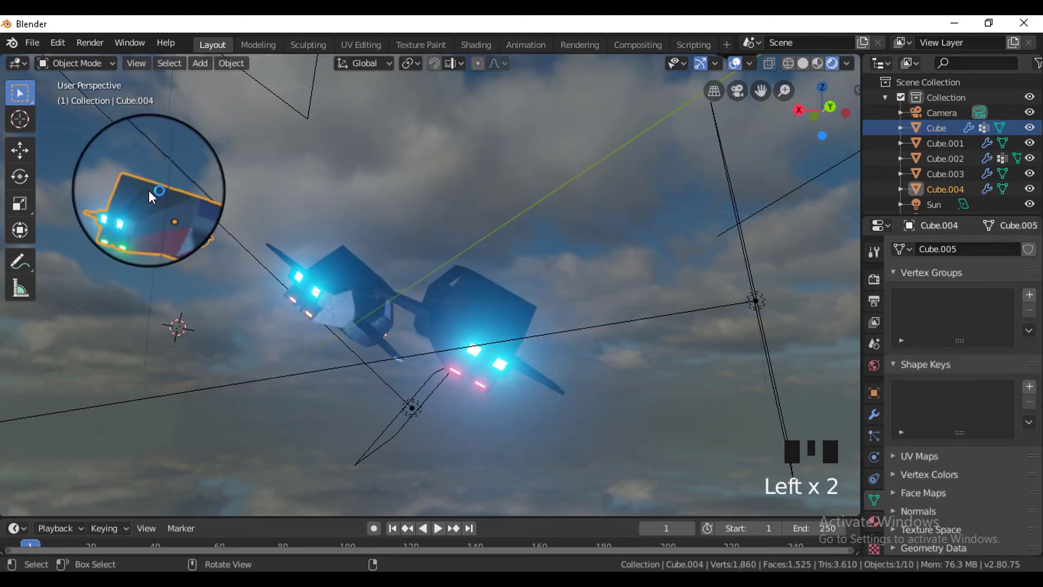
pyautogui.press('KP_Decimal')
pyautogui.press('Tab')
pyautogui.moveTo(371, 306); pyautogui.dragTo(409, 308, button='middle')
pyautogui.scroll(5, 438, 310)
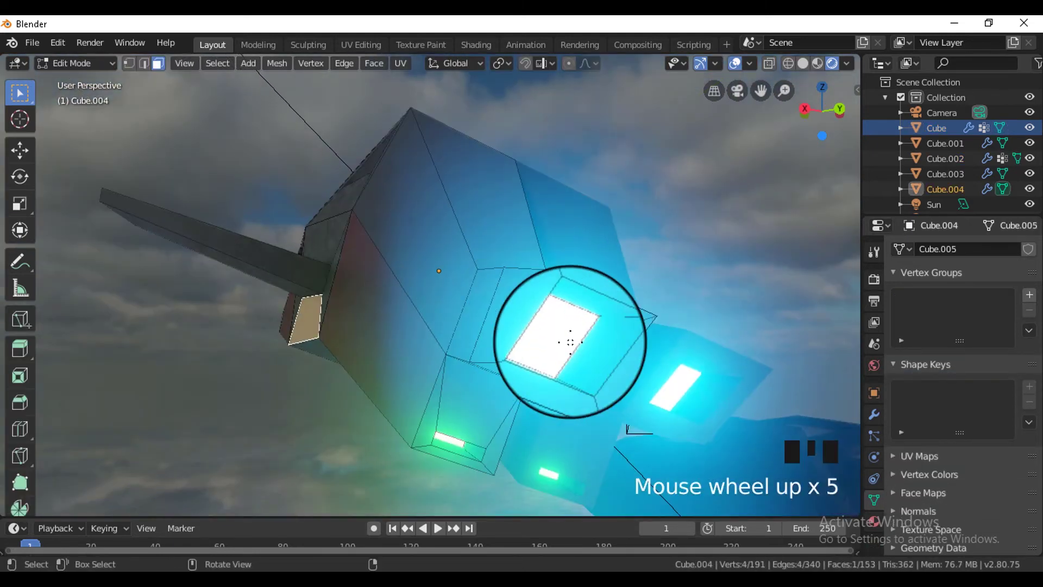
pyautogui.click(569, 341)
pyautogui.click(911, 392)
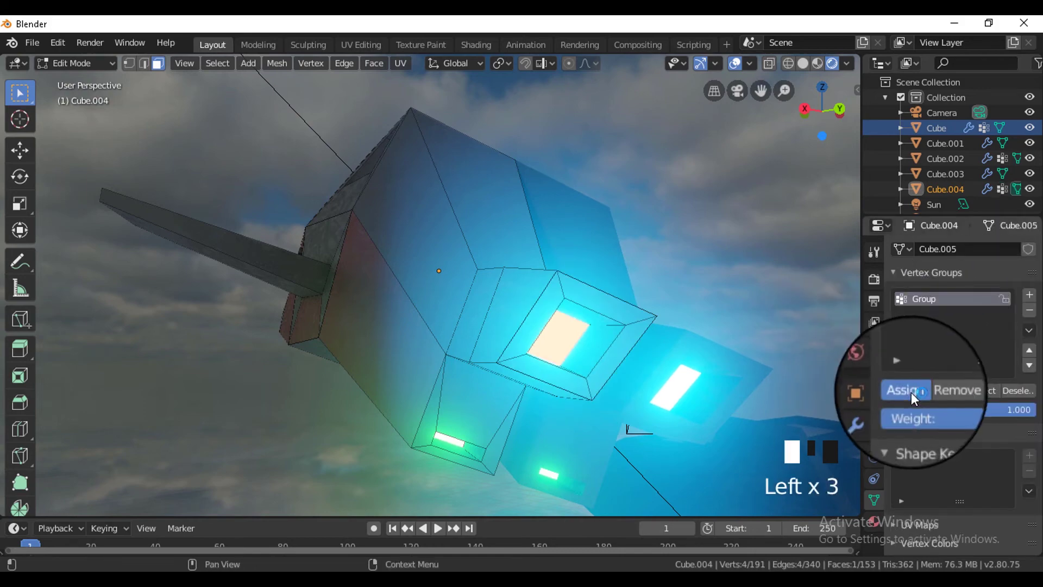
# - Return to Object Mode and add a particle system to vehicle Cube.002
pyautogui.press('Tab')
pyautogui.scroll(-5, 234, 340)
pyautogui.moveTo(233, 340); pyautogui.dragTo(679, 424, button='middle')
pyautogui.scroll(-6, 554, 345)
pyautogui.press('KP_0')
pyautogui.press('KP_0')
pyautogui.scroll(4, 326, 340)
pyautogui.moveTo(873, 478); pyautogui.dragTo(1012, 268, button='middle')
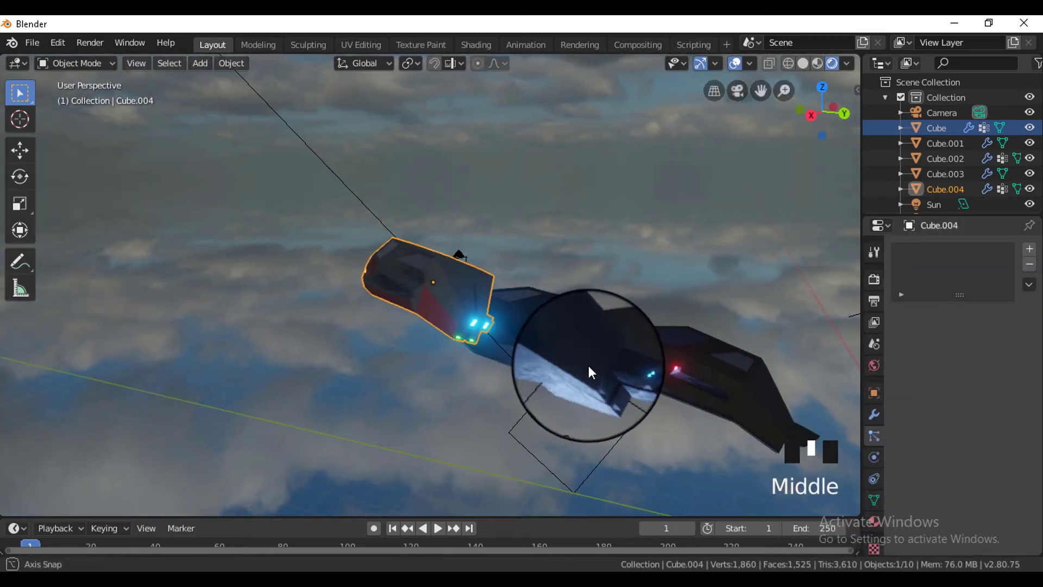
pyautogui.moveTo(589, 365); pyautogui.dragTo(675, 380, button='middle')
pyautogui.click(700, 414)
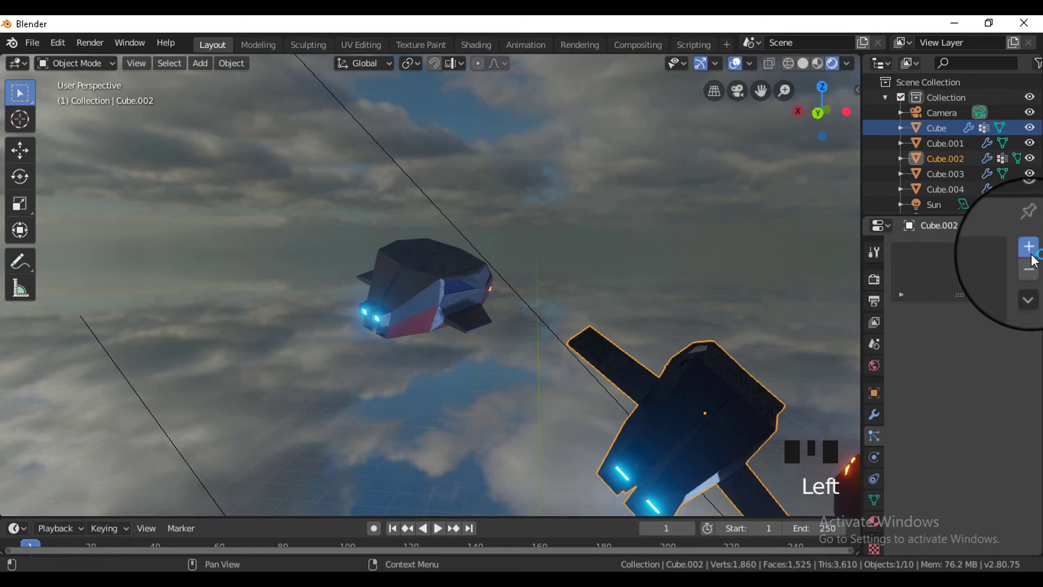
pyautogui.click(1032, 243)
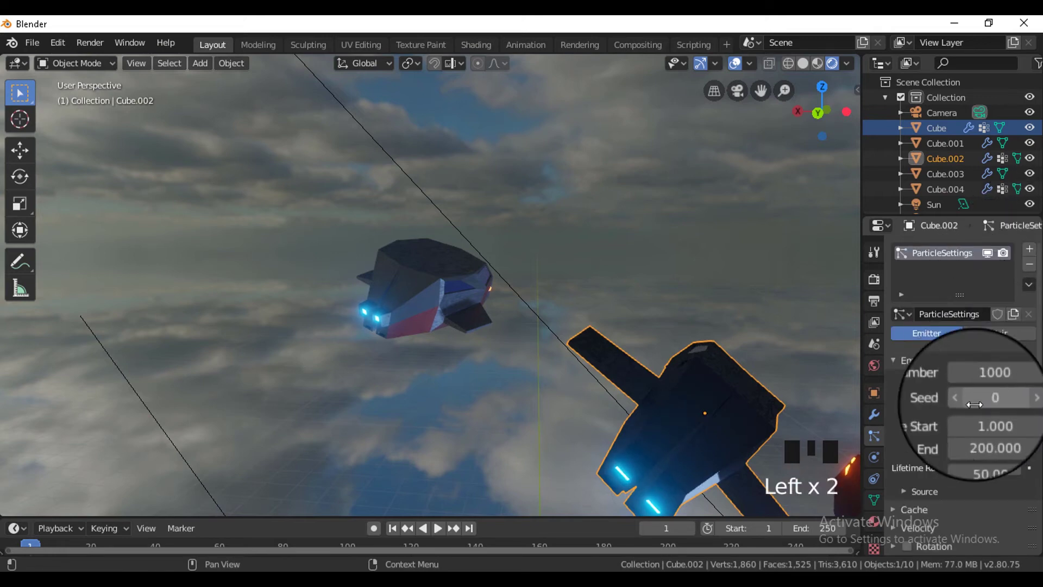
# - Play the animation and switch the viewport to Solid shading to view the particles emitted from Cube.002
pyautogui.click(438, 529)
pyautogui.scroll(-3, 656, 394)
pyautogui.click(806, 64)
pyautogui.moveTo(780, 88)
pyautogui.mouseDown(button='middle')
pyautogui.moveTo(714, 216)
pyautogui.moveTo(737, 239)
pyautogui.moveTo(556, 292)
pyautogui.moveTo(589, 310)
pyautogui.mouseUp(button='middle')
# - Use the vertex group Group as the particle system's Density group and replay the animation from the first frame
pyautogui.scroll(-12, 921, 493)
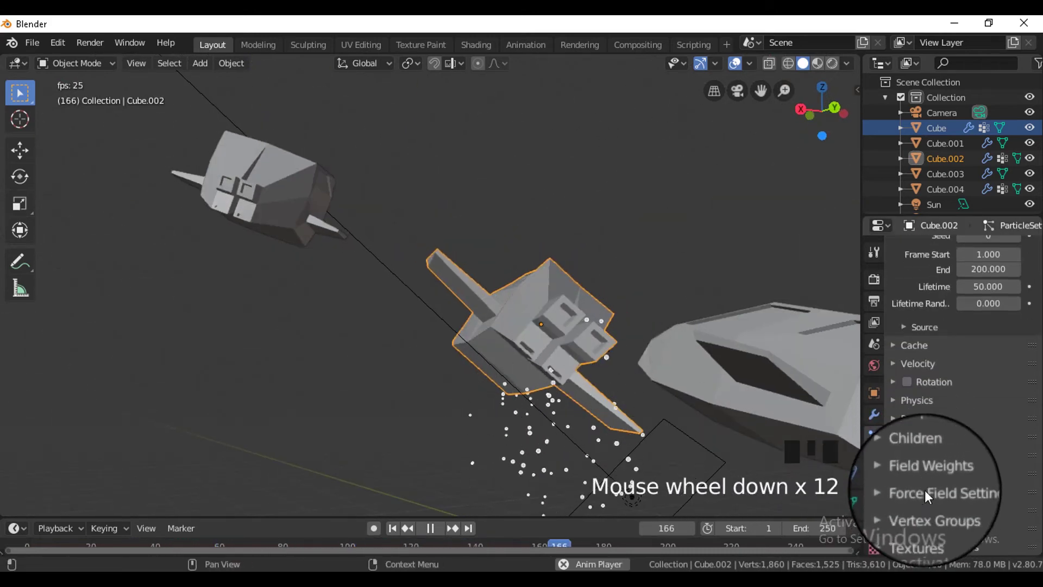
pyautogui.click(924, 508)
pyautogui.click(894, 379)
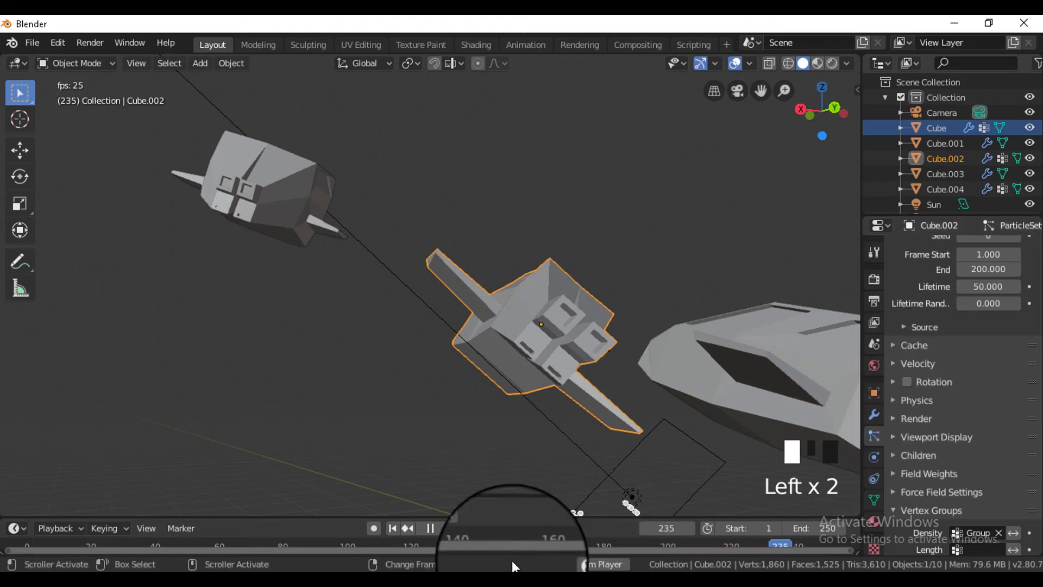
pyautogui.click(427, 523)
pyautogui.click(392, 524)
pyautogui.click(441, 524)
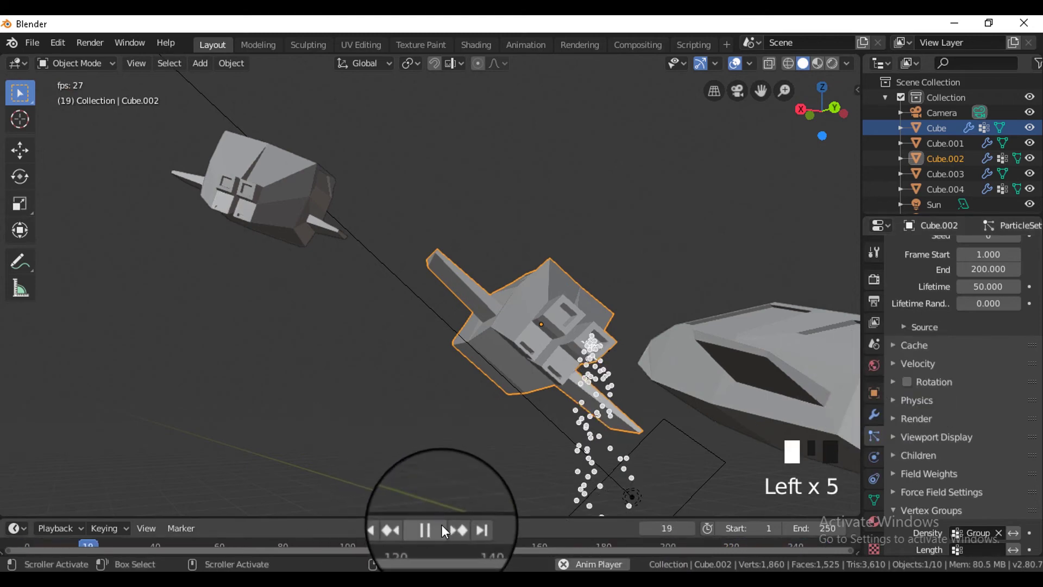
pyautogui.click(441, 523)
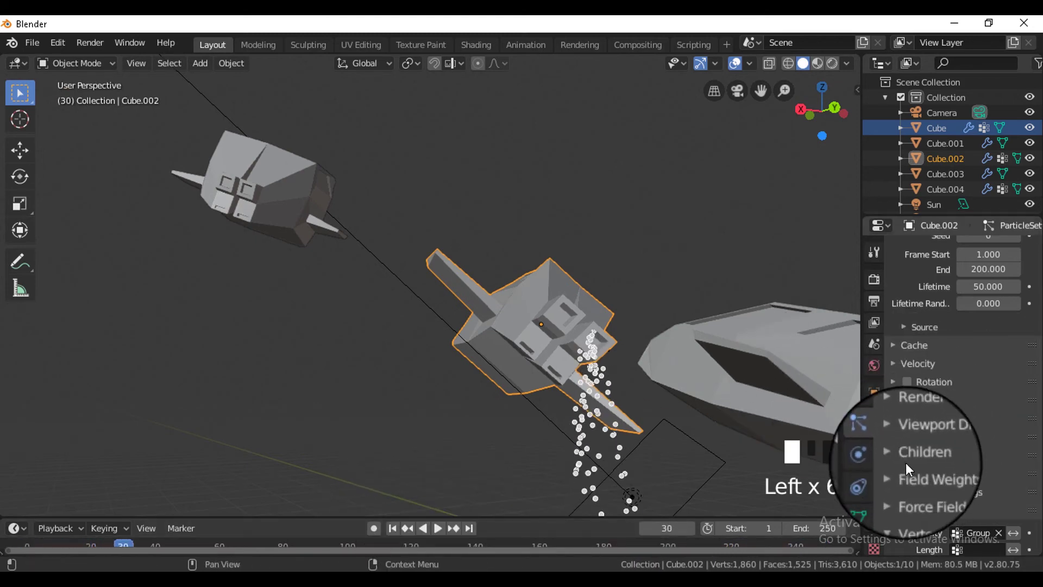
# - Try a Gravity field weight of 0 on Cube.002's particles and play the animation
pyautogui.click(934, 493)
pyautogui.scroll(-5, 934, 494)
pyautogui.click(943, 370)
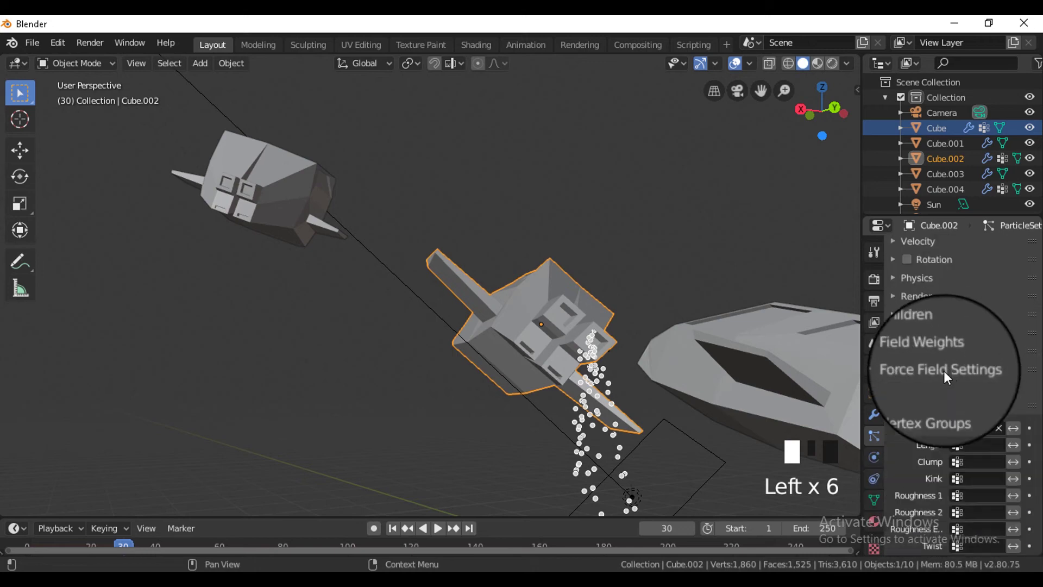
pyautogui.click(930, 352)
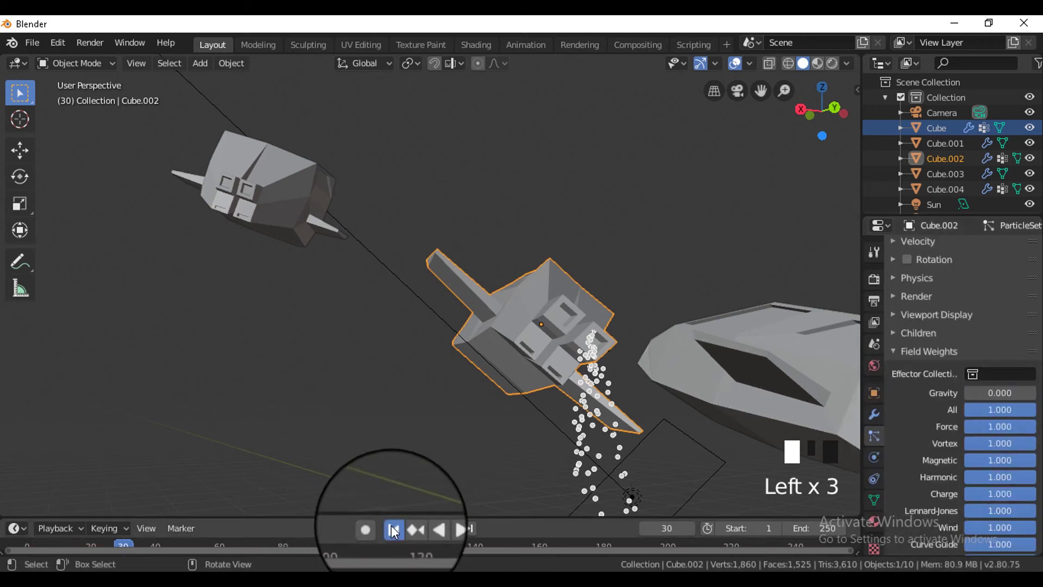
pyautogui.click(438, 528)
pyautogui.click(427, 528)
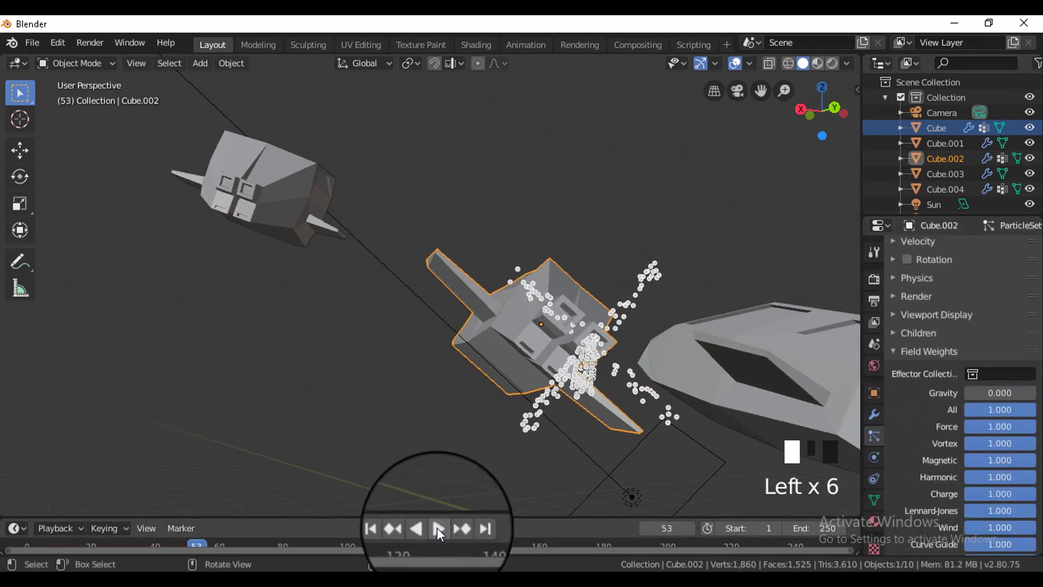
# - Set the Gravity field weight of Cube.002's particles to 0.833 and replay the animation from the start
pyautogui.scroll(-5, 999, 400)
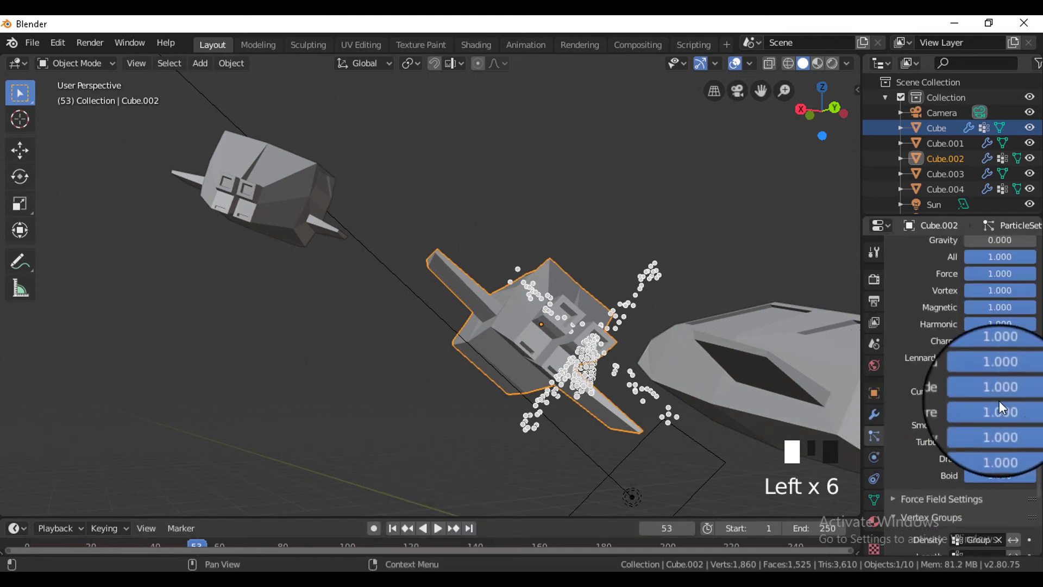
pyautogui.scroll(1, 986, 245)
pyautogui.moveTo(998, 270); pyautogui.dragTo(1042, 271)
pyautogui.hotkey('shift', 'a')
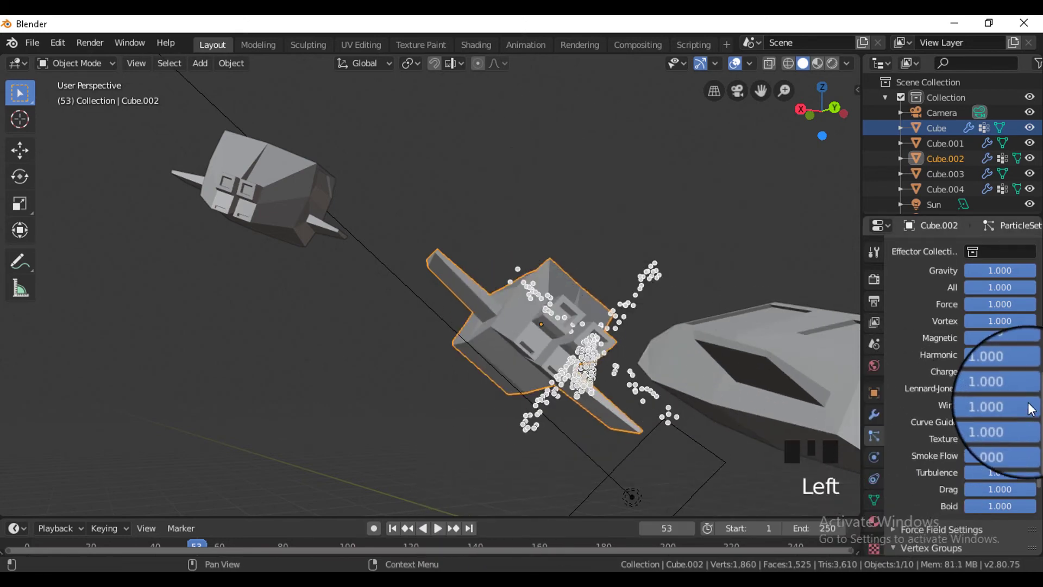
pyautogui.moveTo(1006, 270); pyautogui.dragTo(941, 299)
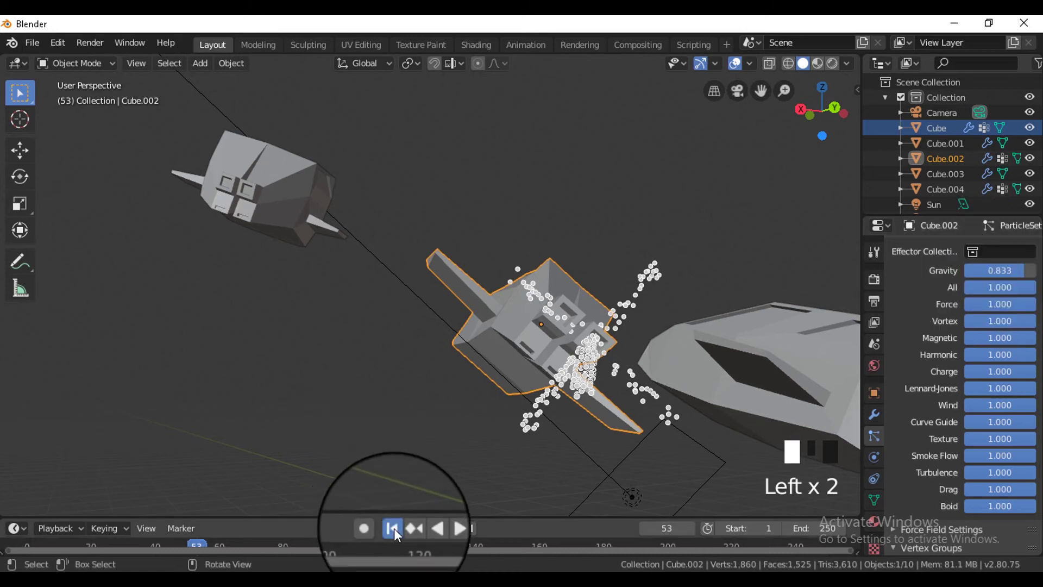
pyautogui.click(392, 528)
pyautogui.click(437, 528)
# - Place the 3D cursor at Cube.002's rear thruster and add a Wind force field there
pyautogui.moveTo(789, 434); pyautogui.dragTo(663, 367, button='middle')
pyautogui.keyDown('shift'); pyautogui.rightClick(650, 365); pyautogui.keyUp('shift')
pyautogui.hotkey('shift', 'a')
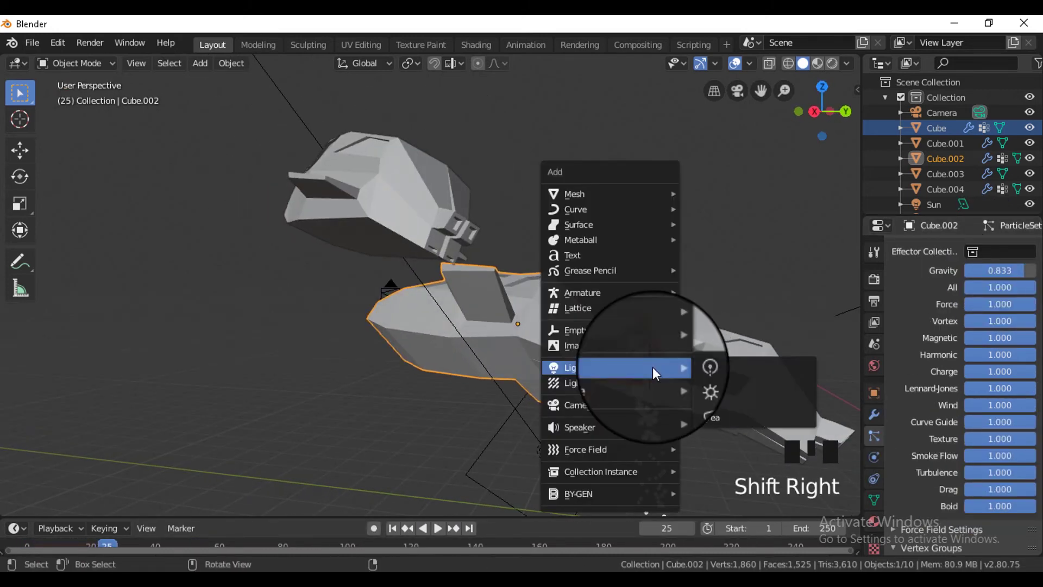
pyautogui.moveTo(597, 449)
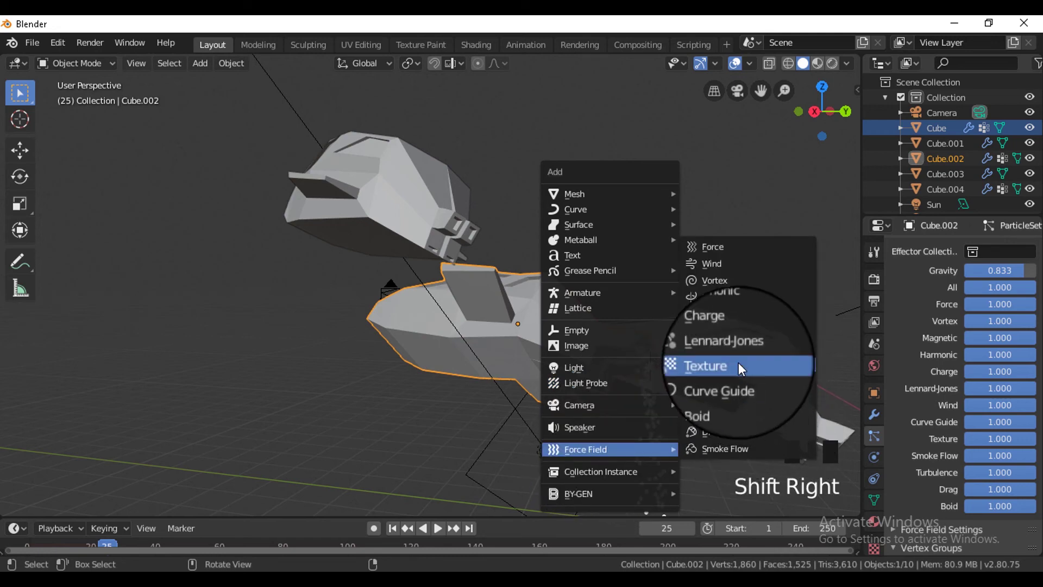
pyautogui.click(735, 280)
# - Rotate the wind field freely to about -118°, -52.5°, -19.9° and scale it to 0.285 to fit the thruster
pyautogui.press('r')
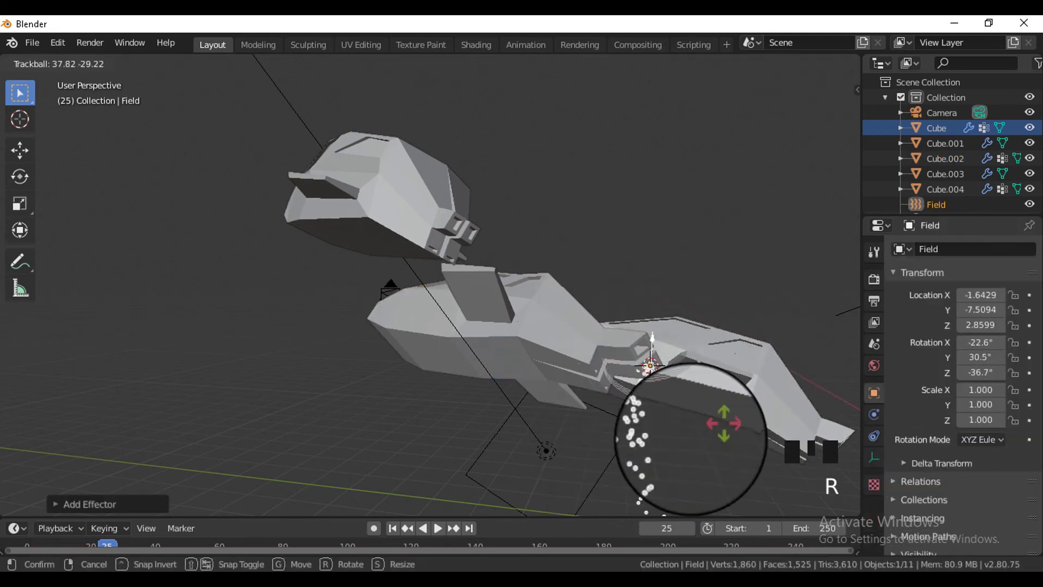
pyautogui.press('r')
pyautogui.press('r')
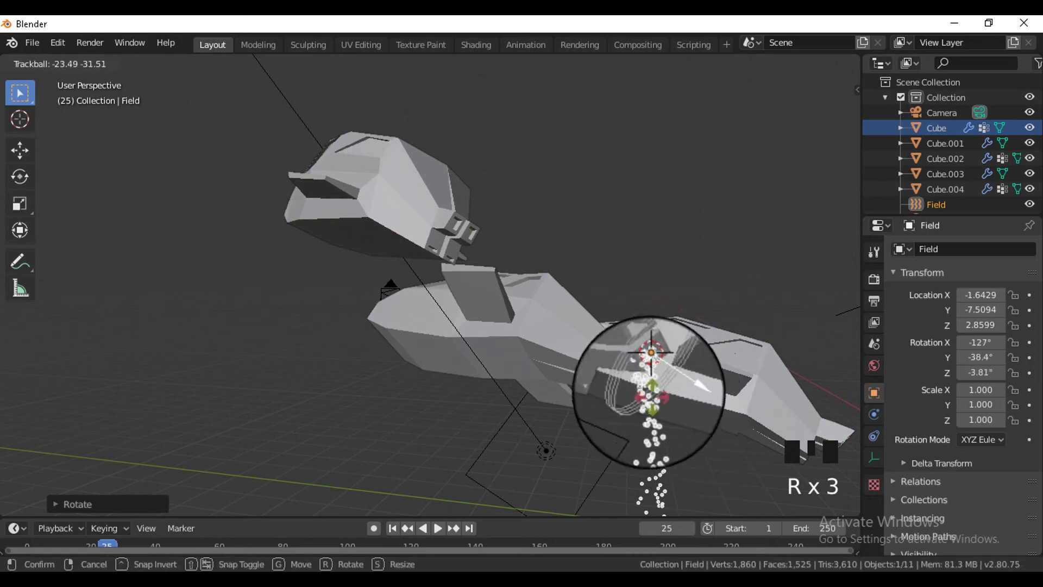
pyautogui.press('s')
pyautogui.click(758, 401)
pyautogui.moveTo(757, 401); pyautogui.dragTo(654, 370, button='middle')
pyautogui.scroll(4, 653, 371)
pyautogui.press('s')
pyautogui.rightClick(714, 381)
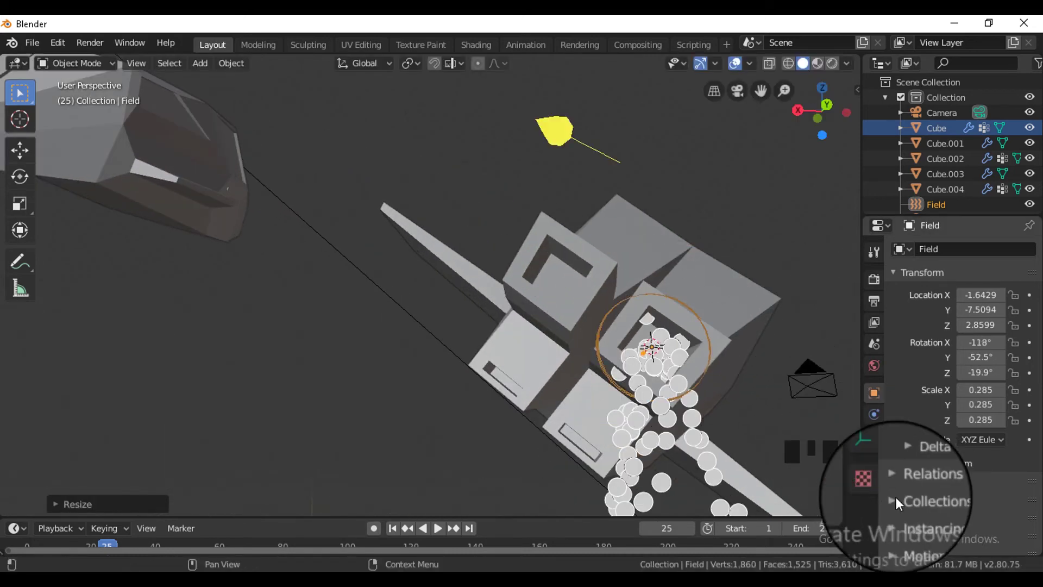
# - Preview the particles, set the wind field's Strength to 37.3 and replay the animation from the first frame
pyautogui.click(392, 528)
pyautogui.click(438, 528)
pyautogui.click(438, 528)
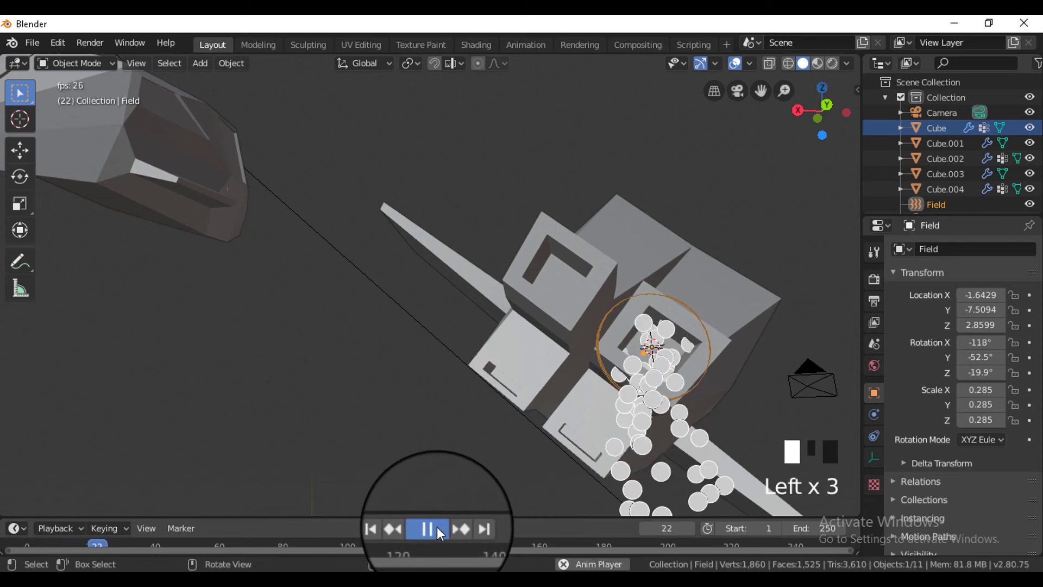
pyautogui.click(543, 122)
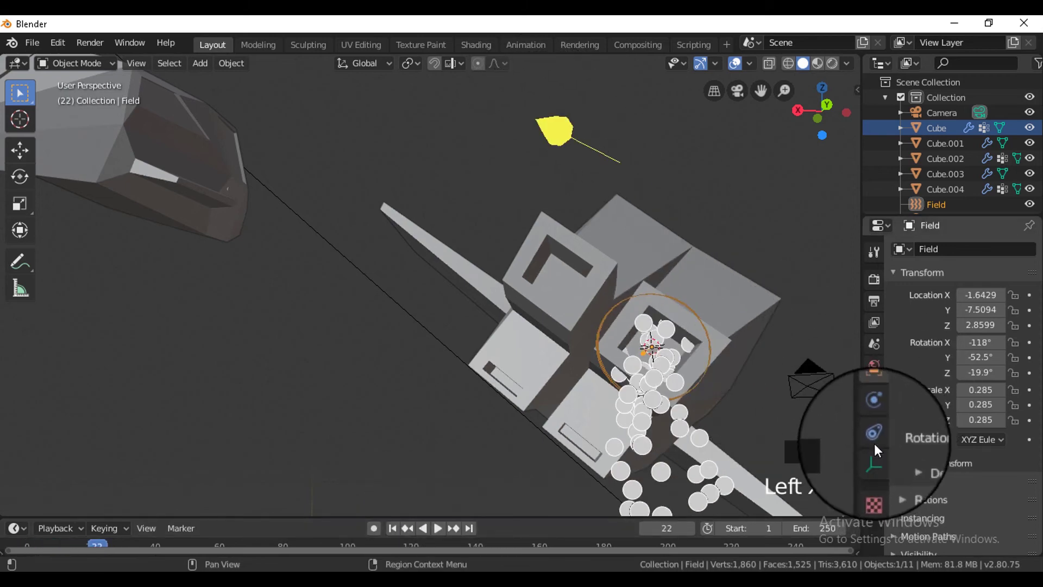
pyautogui.click(874, 414)
pyautogui.moveTo(962, 395); pyautogui.dragTo(1042, 396)
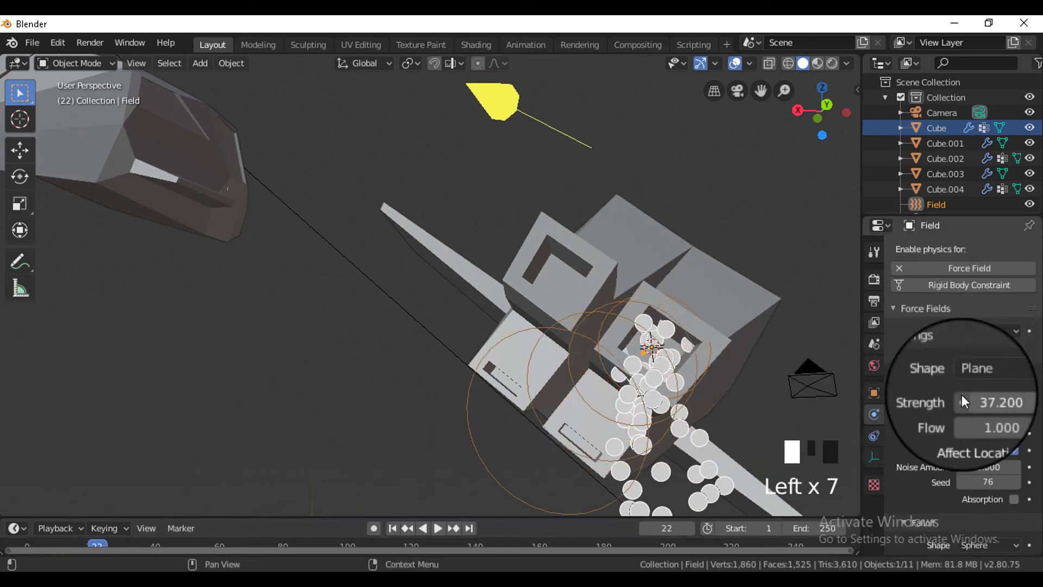
pyautogui.click(393, 528)
pyautogui.click(438, 528)
# - Rotate the wind field to redirect the particle stream and check it through the camera, returning to frame 1
pyautogui.moveTo(455, 419); pyautogui.dragTo(687, 451, button='middle')
pyautogui.press('r')
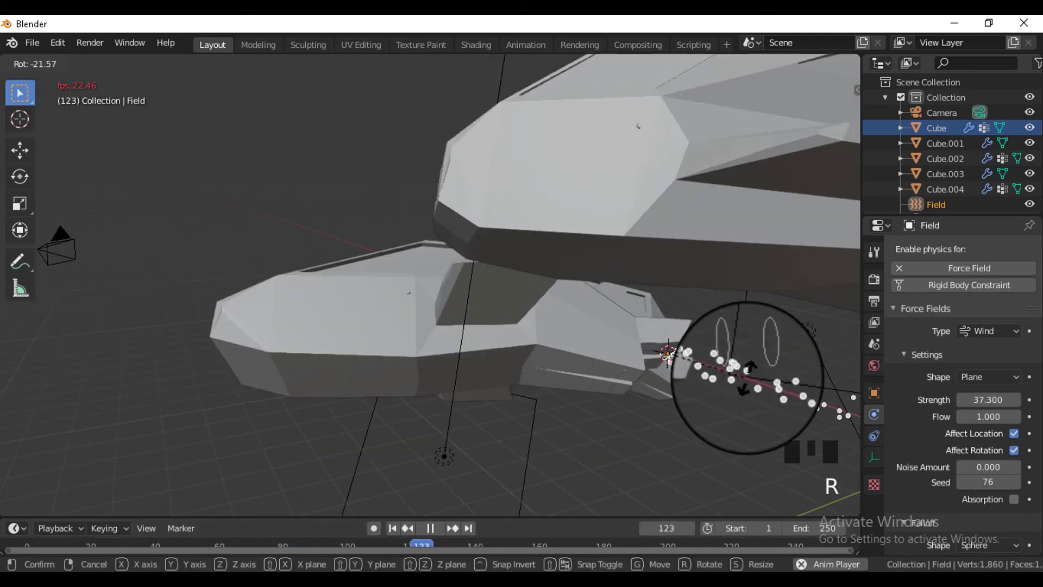
pyautogui.click(416, 354)
pyautogui.press('KP_0')
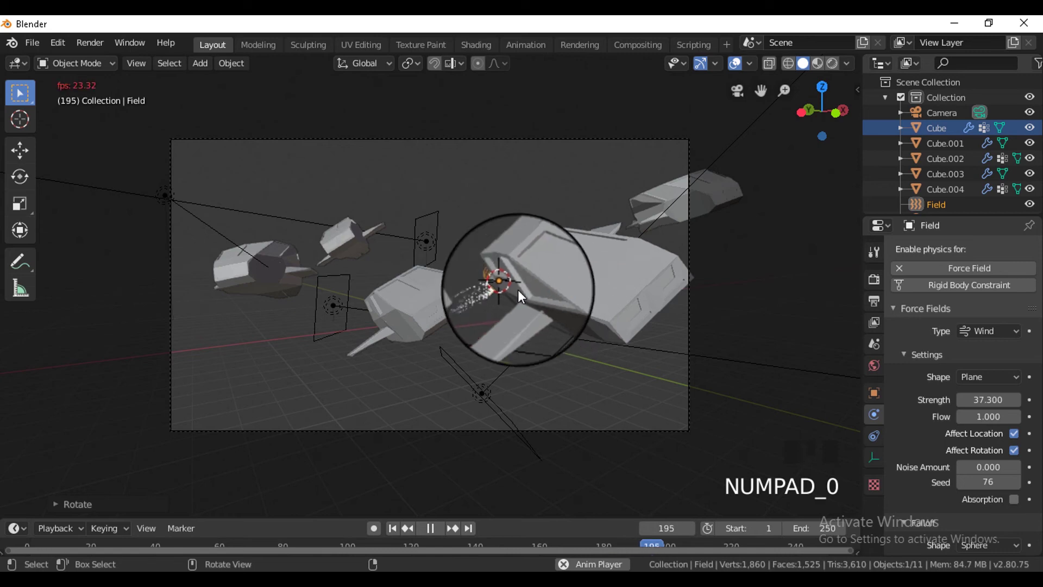
pyautogui.click(430, 528)
pyautogui.click(392, 528)
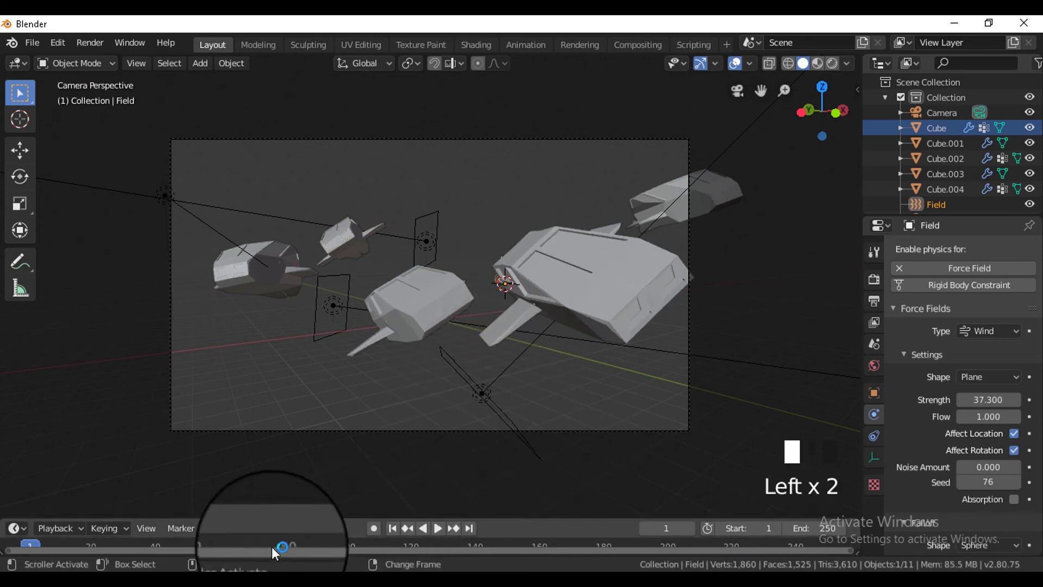
# - Enlarge the timeline area and scrub to frame 47 to inspect the exhaust particles up close
pyautogui.moveTo(298, 517); pyautogui.dragTo(283, 430)
pyautogui.moveTo(26, 465); pyautogui.dragTo(177, 460)
pyautogui.moveTo(533, 274); pyautogui.dragTo(350, 207, button='middle')
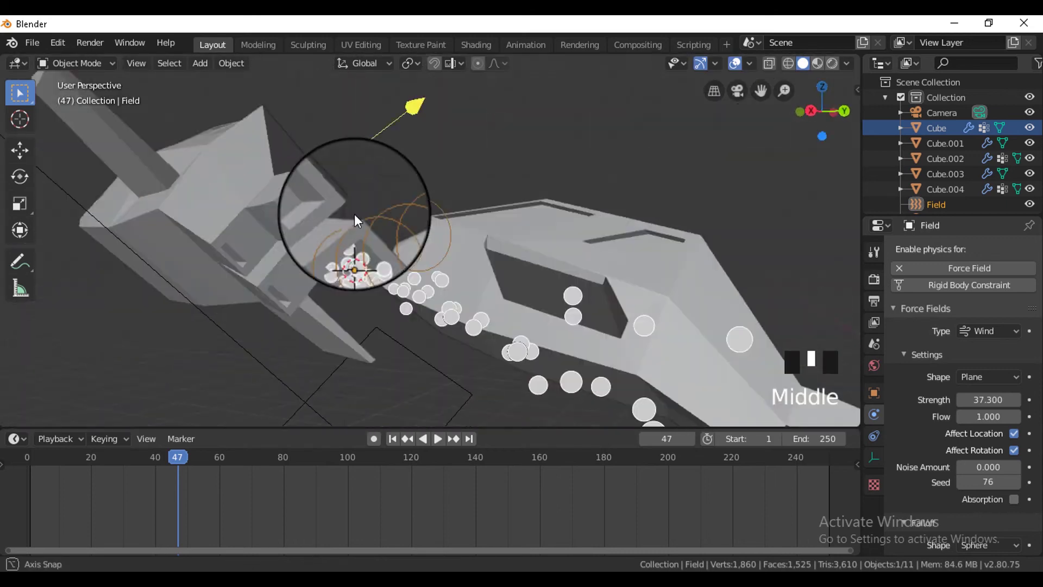
# - Select vehicle Cube.002 and open its modifier settings
pyautogui.click(268, 211)
pyautogui.click(883, 432)
pyautogui.click(870, 406)
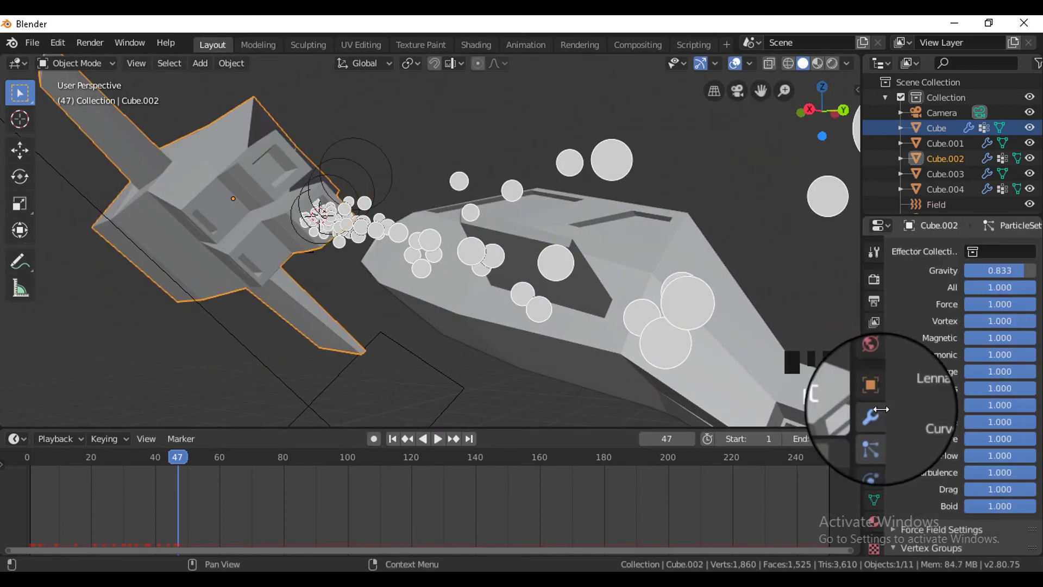
# - Try applying Cube.002's Cast modifier ahead of its Mirror modifier, and undo the changes
pyautogui.click(911, 323)
pyautogui.click(896, 269)
pyautogui.click(935, 305)
pyautogui.hotkey('ctrl', 'z')
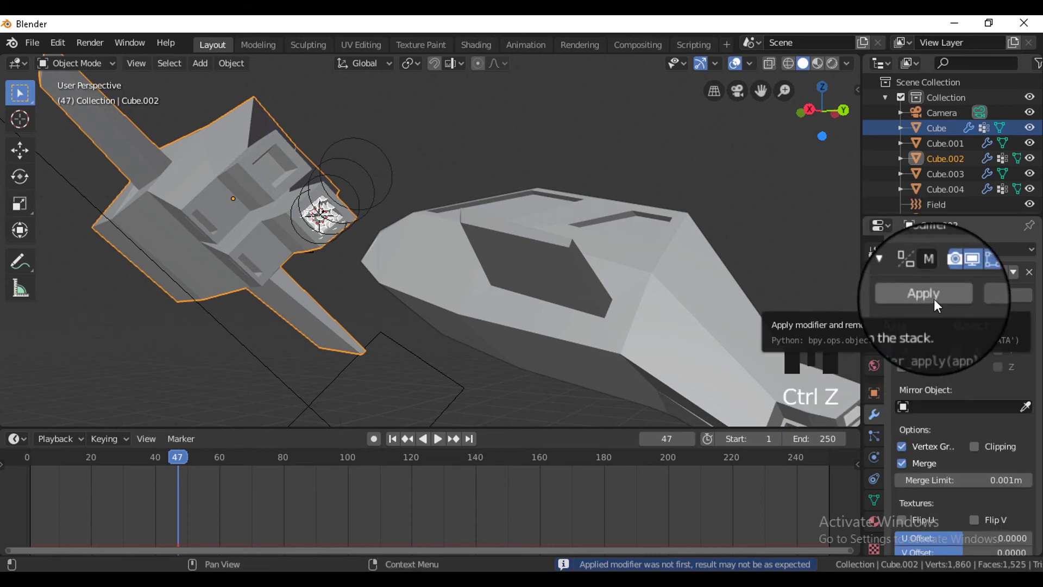
pyautogui.hotkey('ctrl', 'shift', 'z')
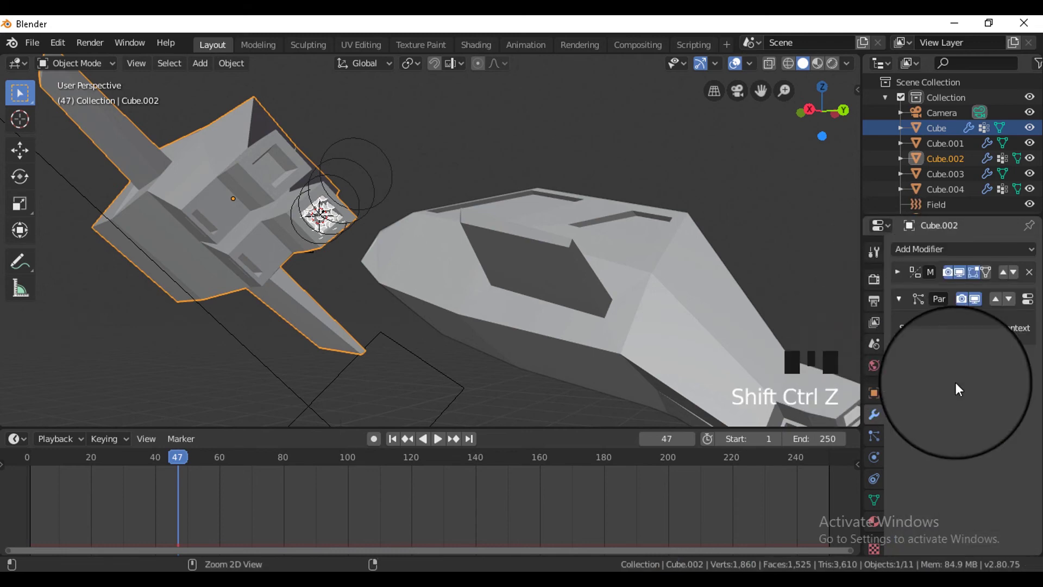
pyautogui.hotkey('ctrl', 'z')
pyautogui.hotkey('ctrl', 'z')
pyautogui.hotkey('ctrl', 'z')
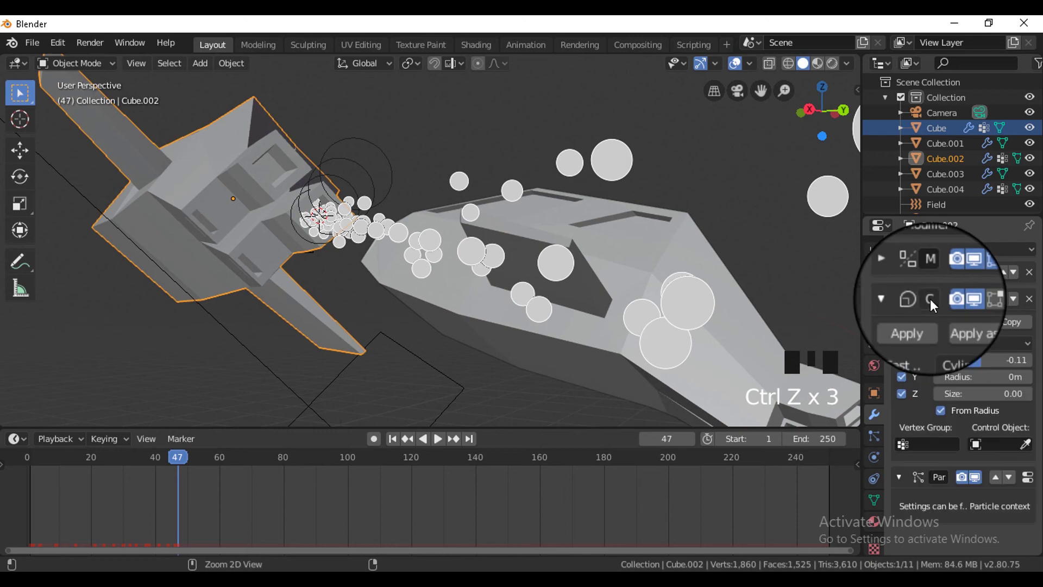
# - Apply Cube.002's Mirror modifier and replay the particles from the first frame, returning to frame 1 after the check
pyautogui.click(897, 269)
pyautogui.click(917, 294)
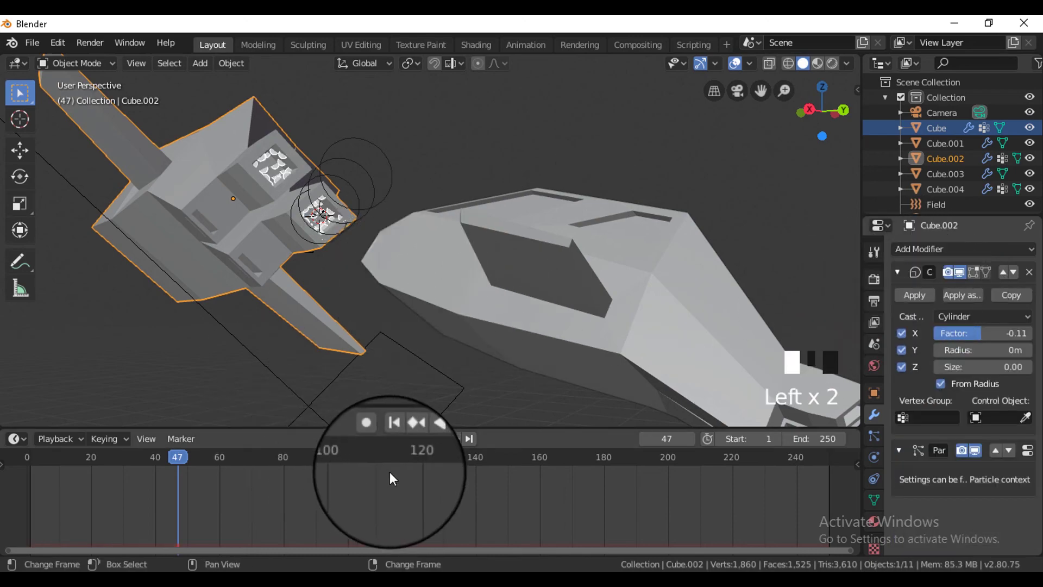
pyautogui.click(392, 439)
pyautogui.click(437, 439)
pyautogui.moveTo(413, 402); pyautogui.dragTo(616, 414, button='middle')
pyautogui.scroll(-2, 566, 356)
pyautogui.click(437, 439)
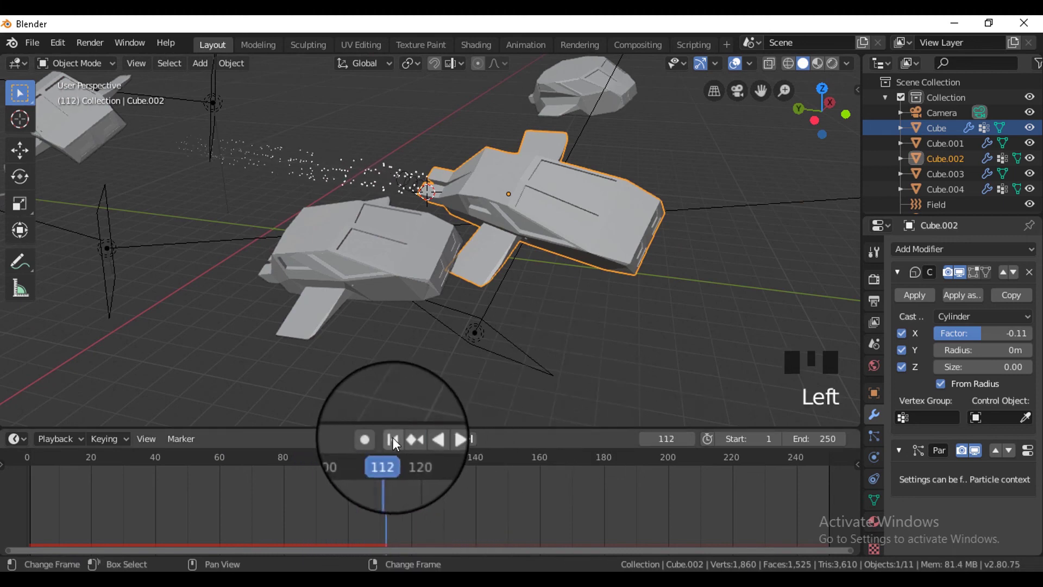
pyautogui.click(392, 438)
# - Select the neighbouring vehicle Cube and open its particle settings
pyautogui.click(377, 291)
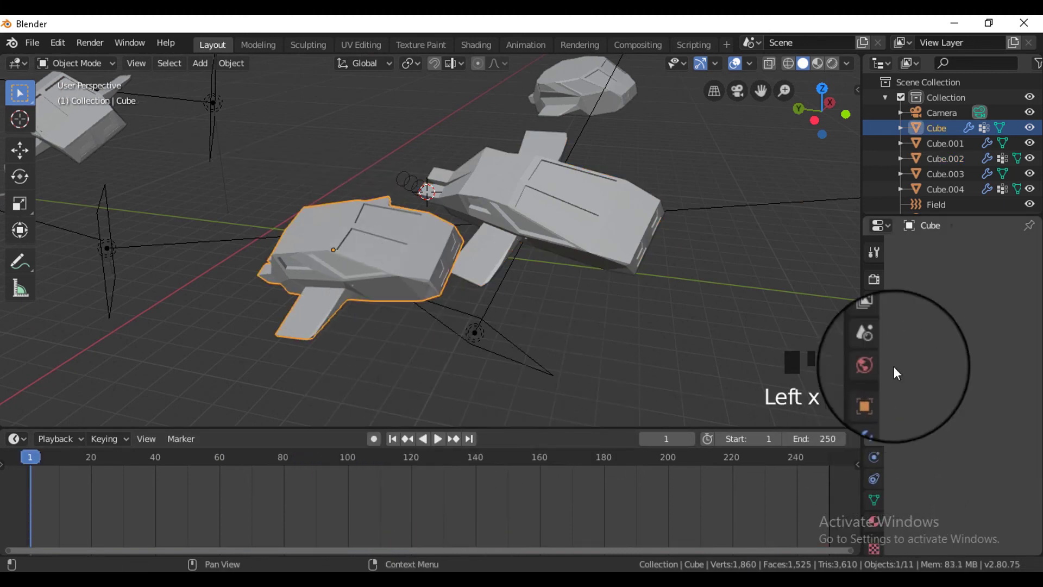
pyautogui.click(874, 436)
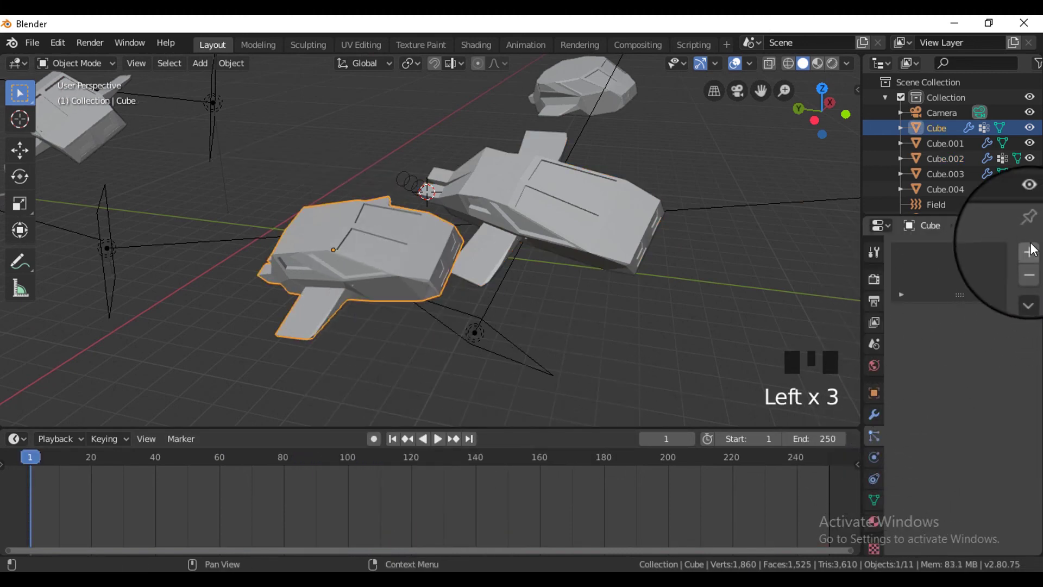